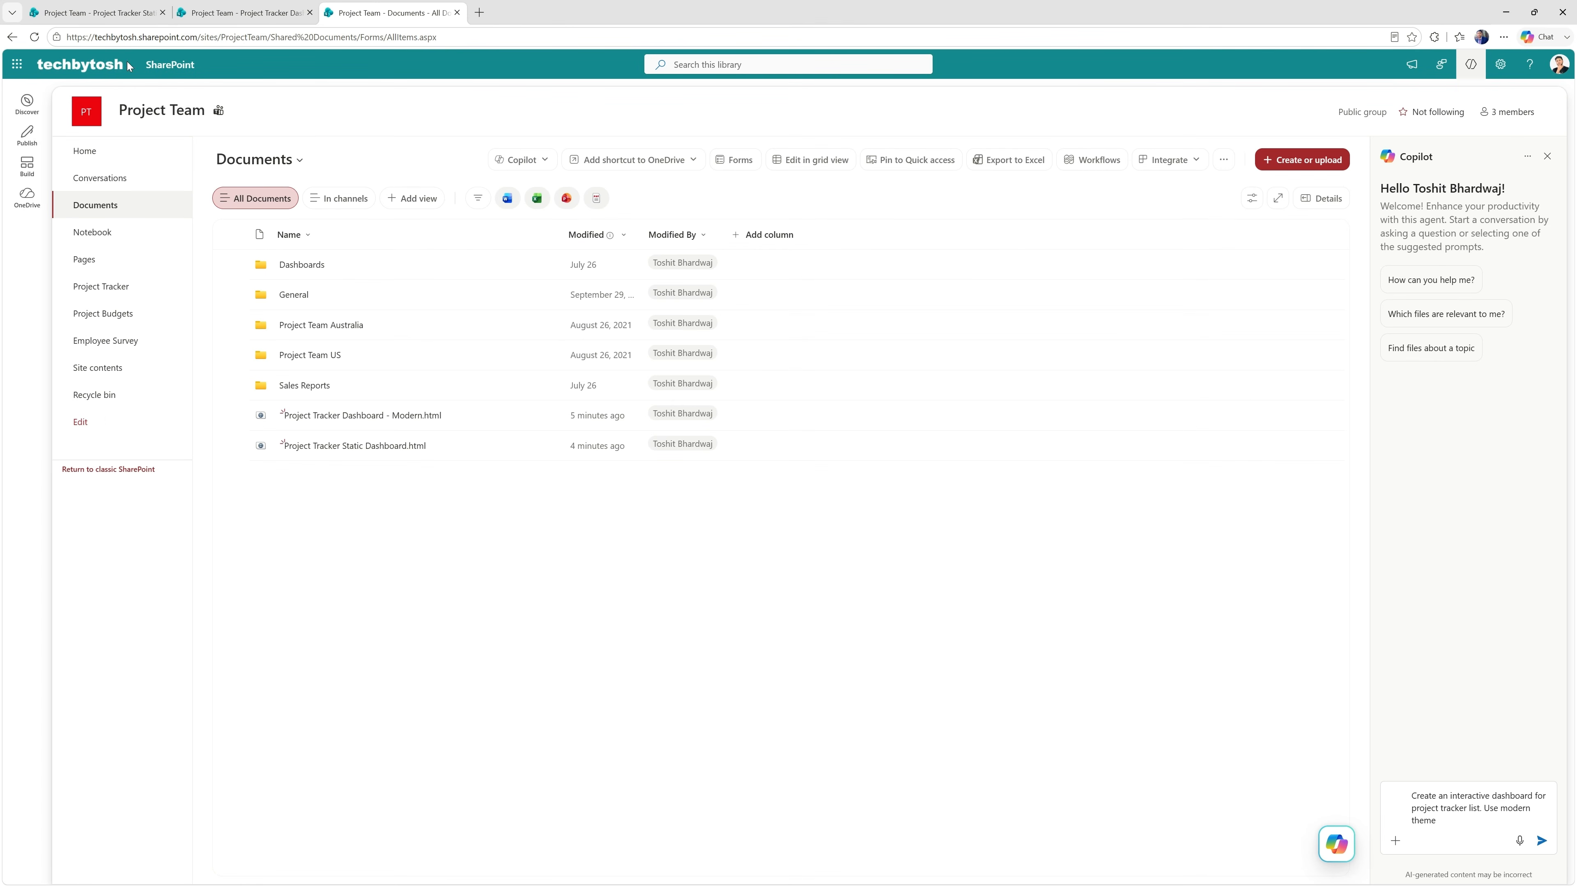
View the Modern and Static versions of the Project Tracker dashboard in their open browser tabs.
left_click(228, 17)
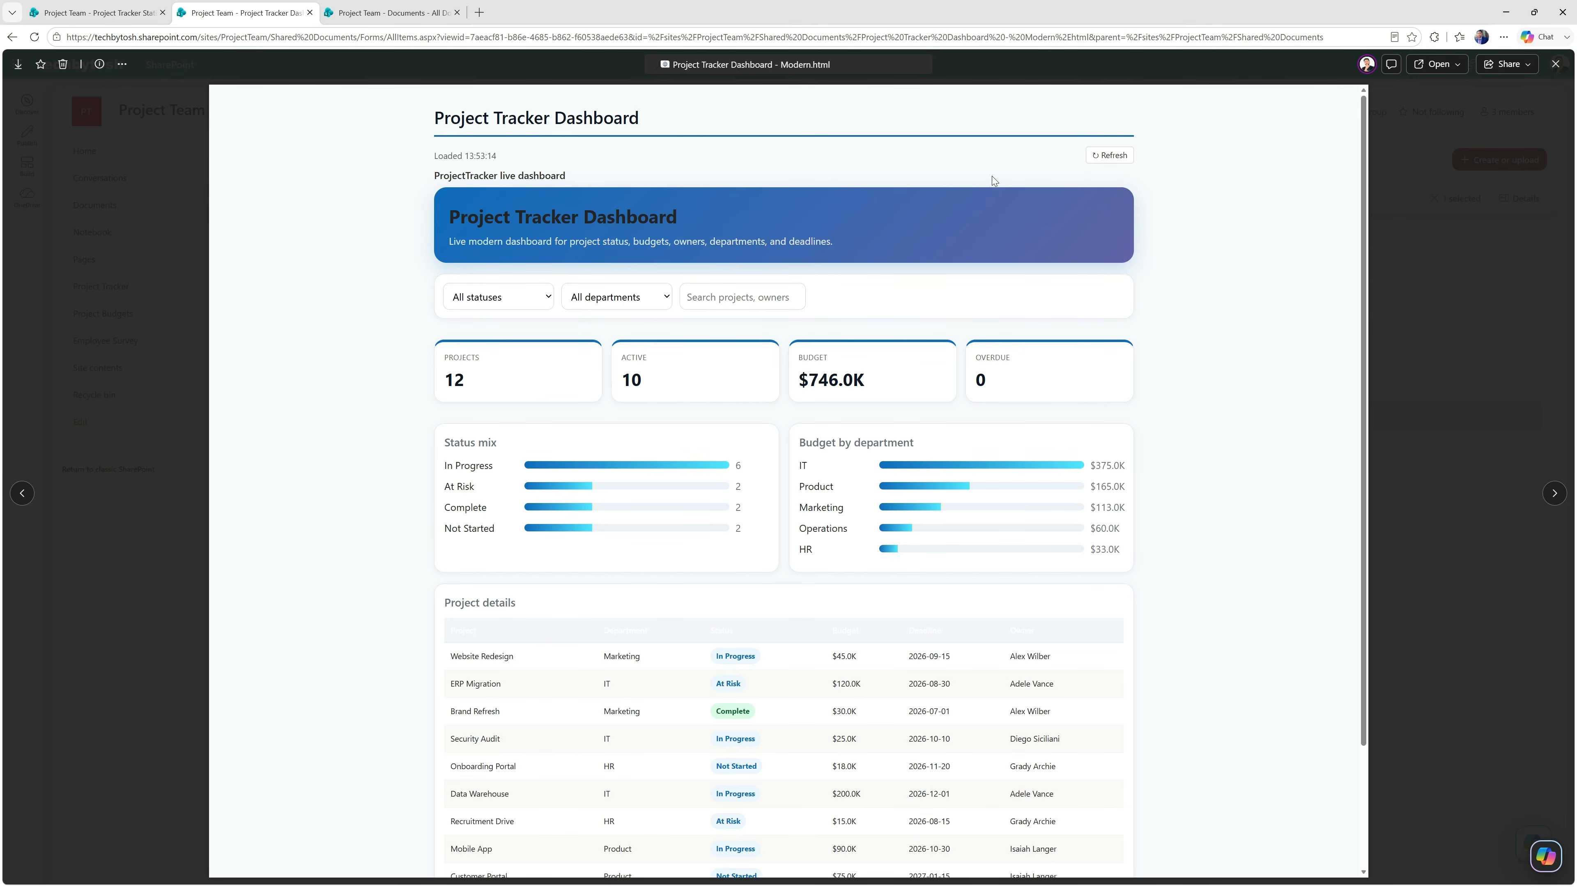
left_click(100, 13)
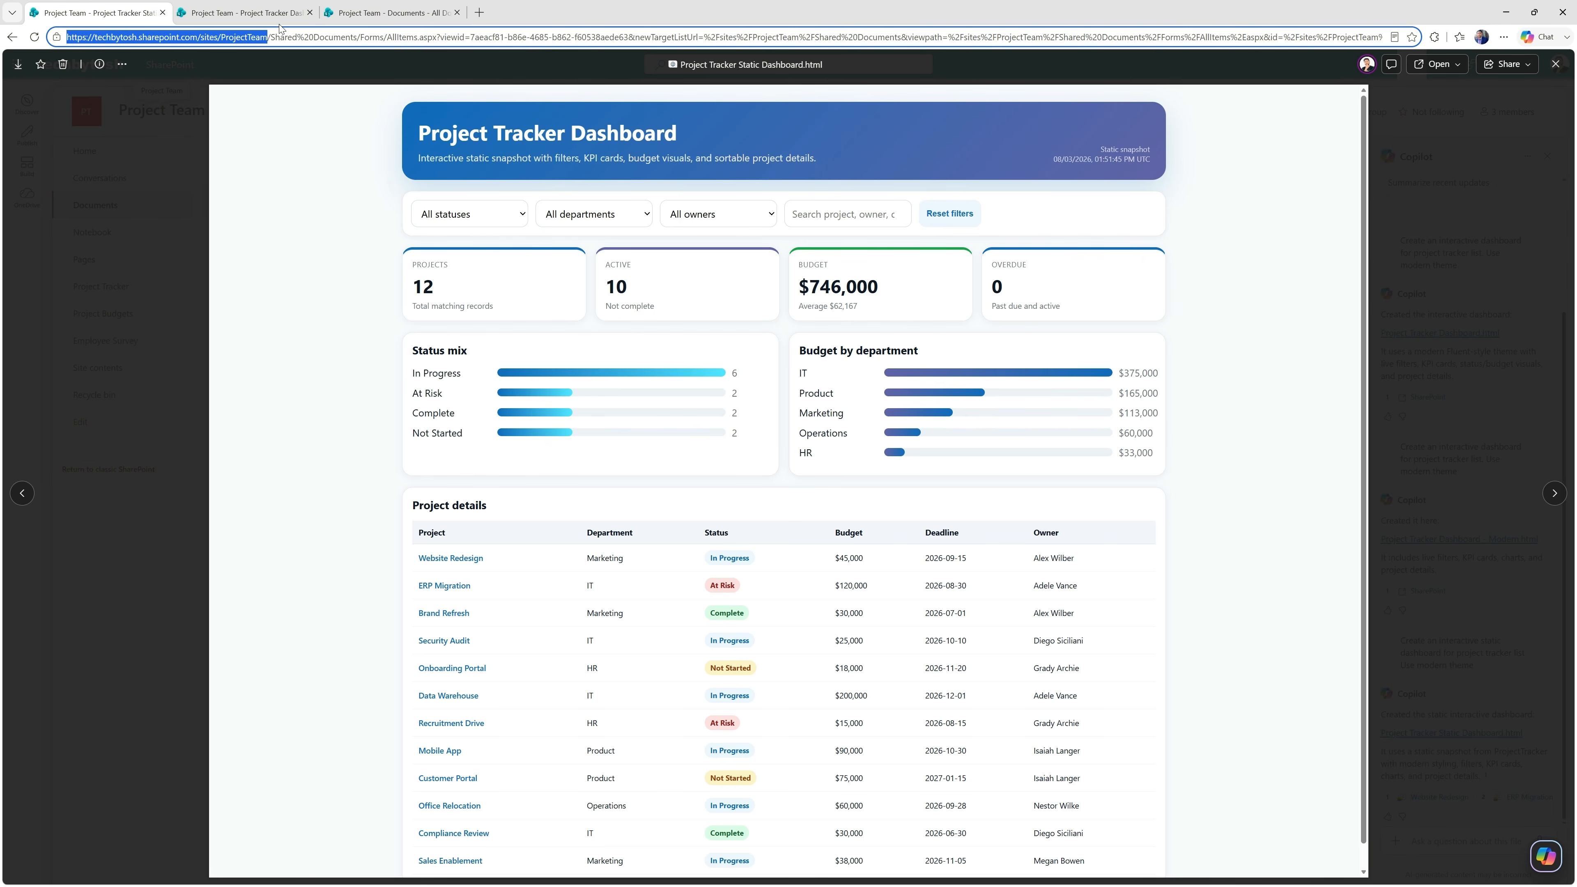
left_click(251, 16)
Open the Project Tracker list from the Documents library page and start a Copilot chat about it.
left_click(374, 15)
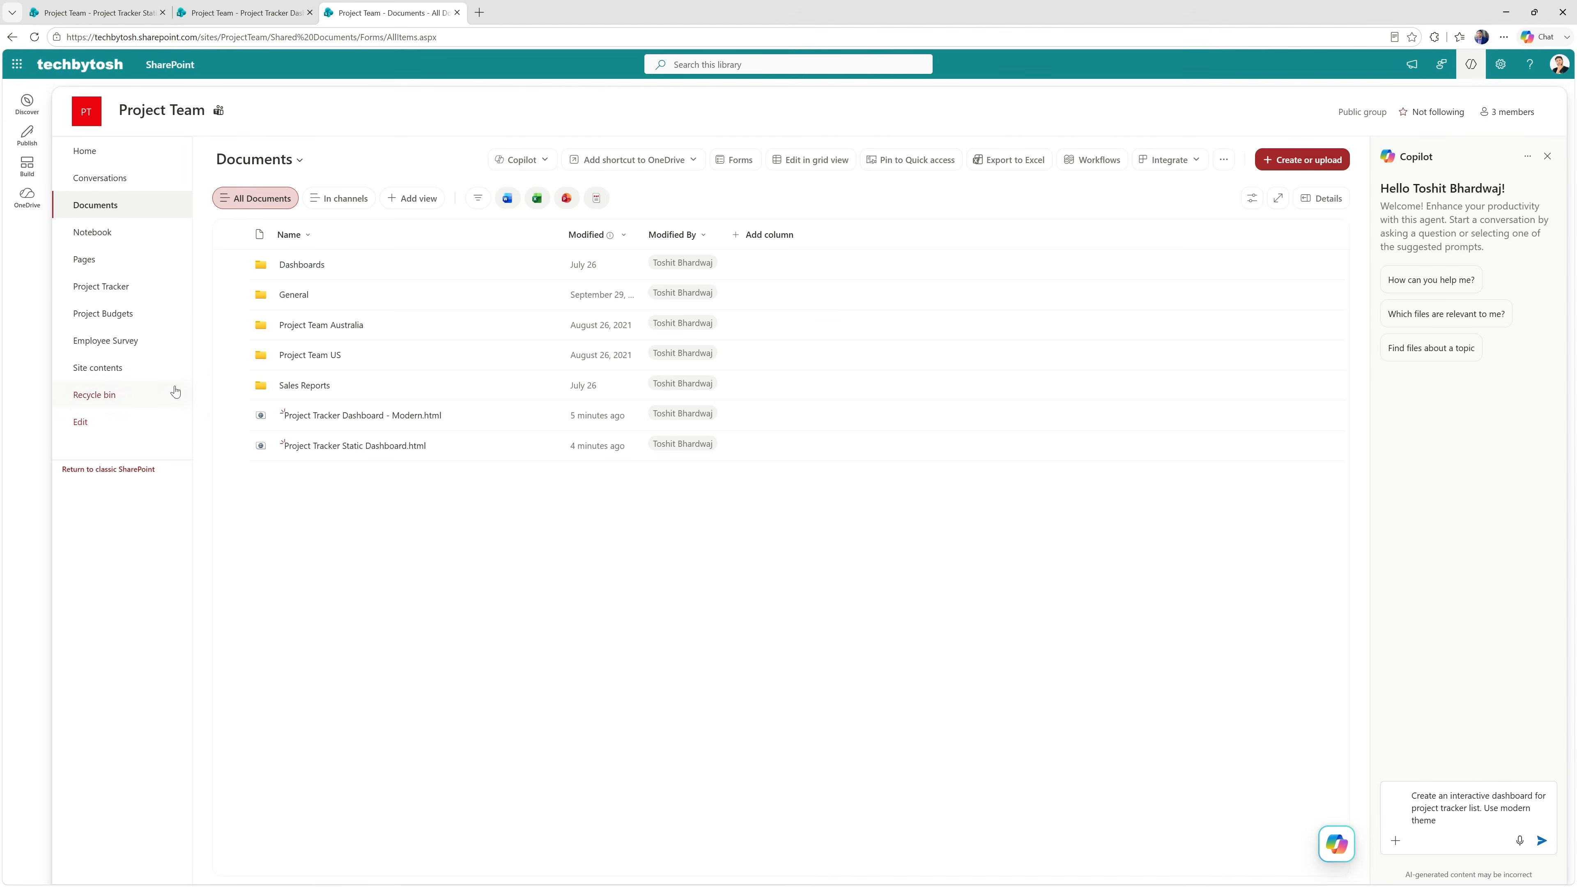
left_click(104, 286)
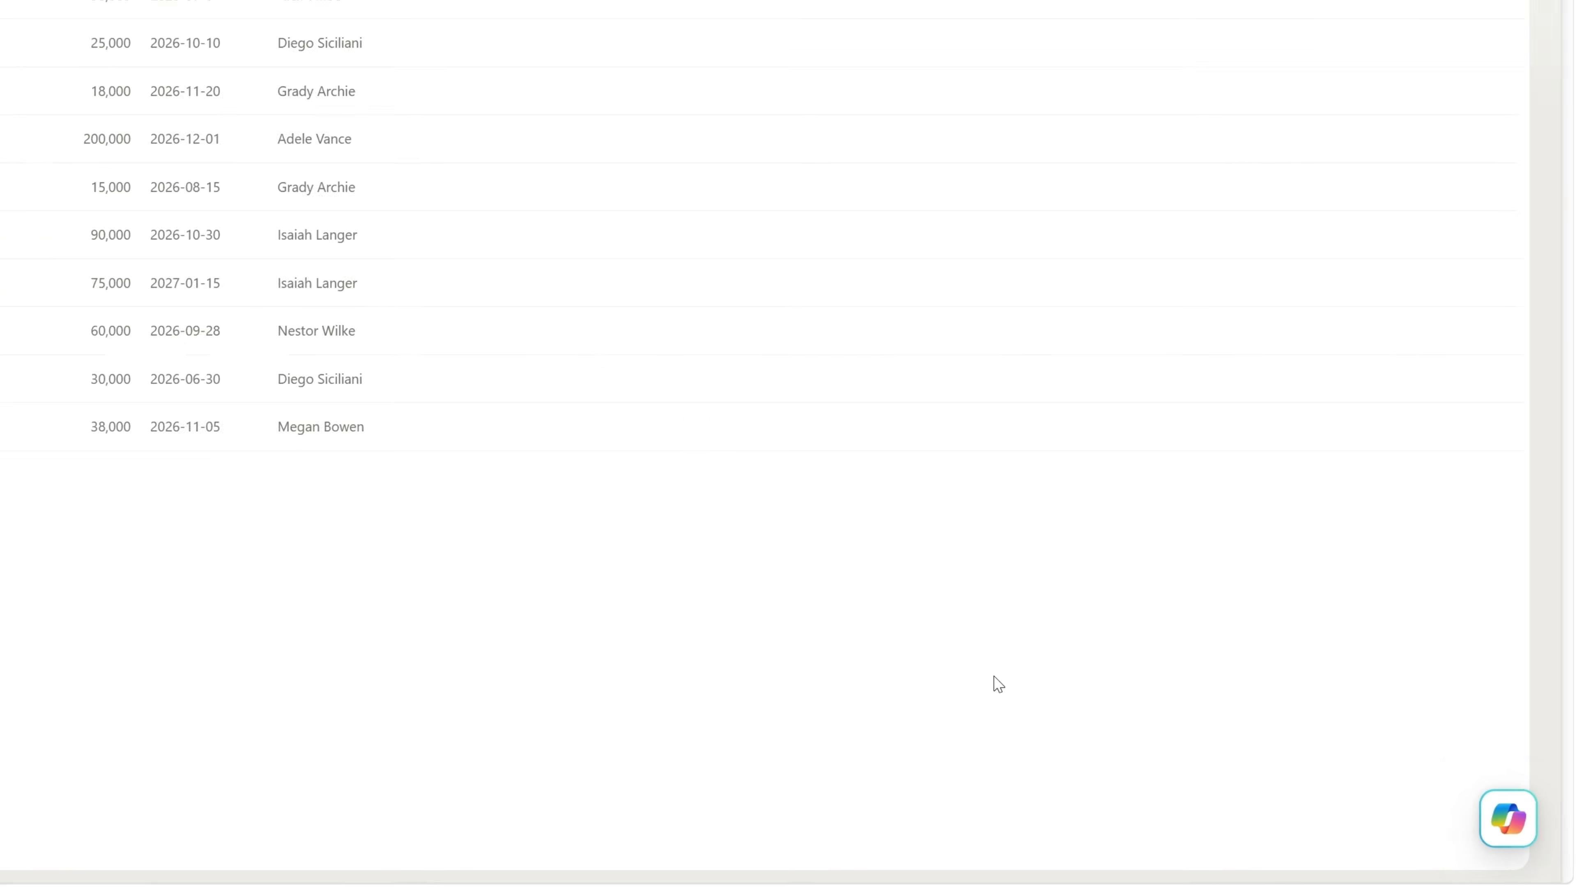
left_click(1515, 826)
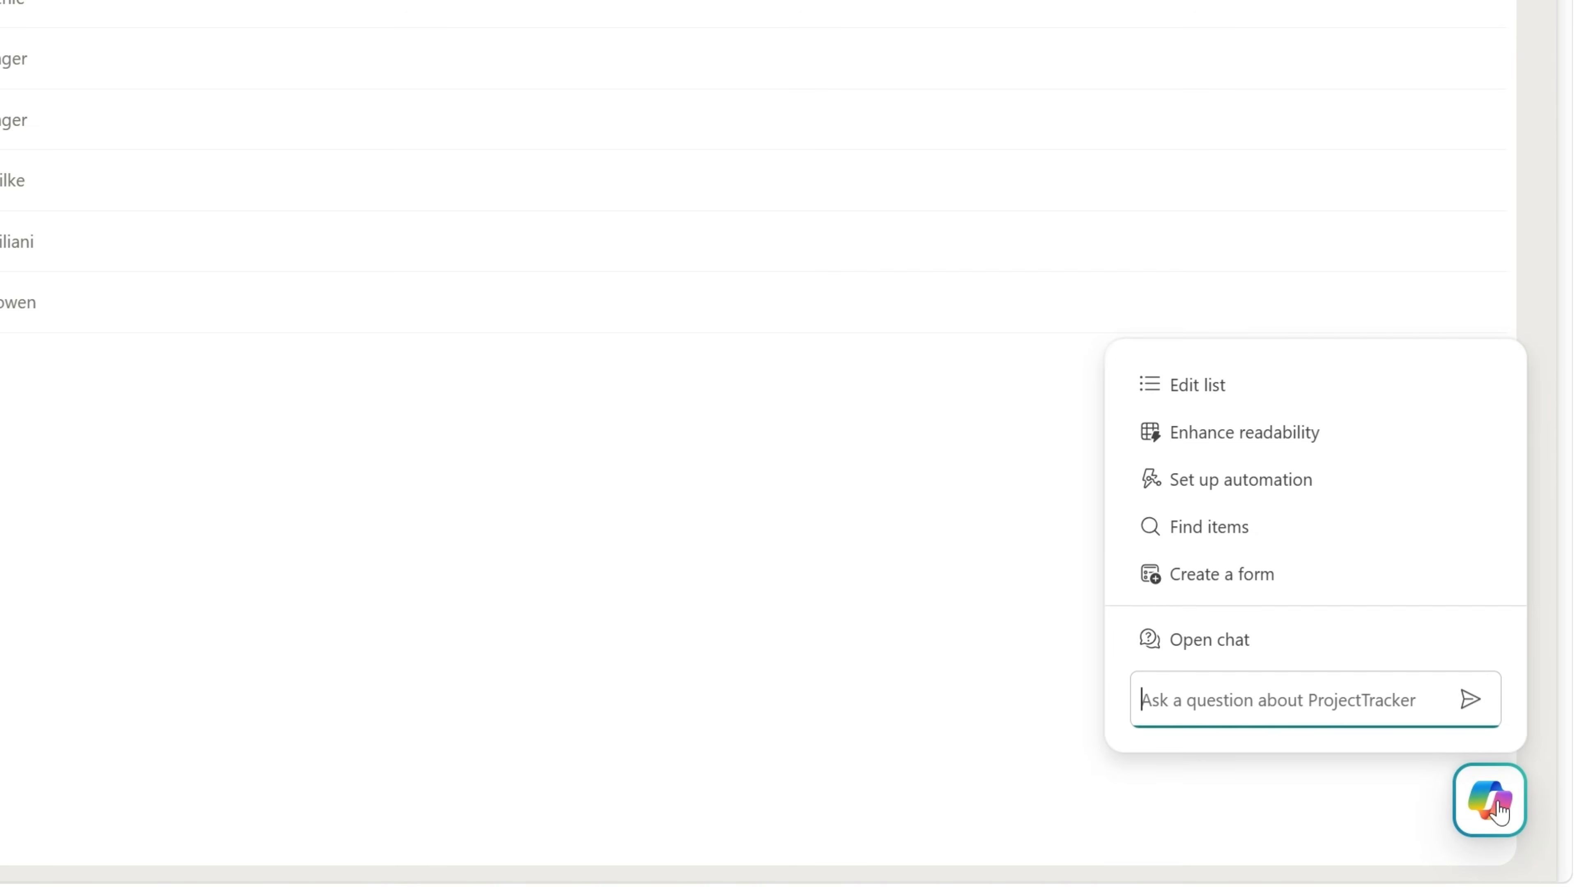
left_click(1236, 646)
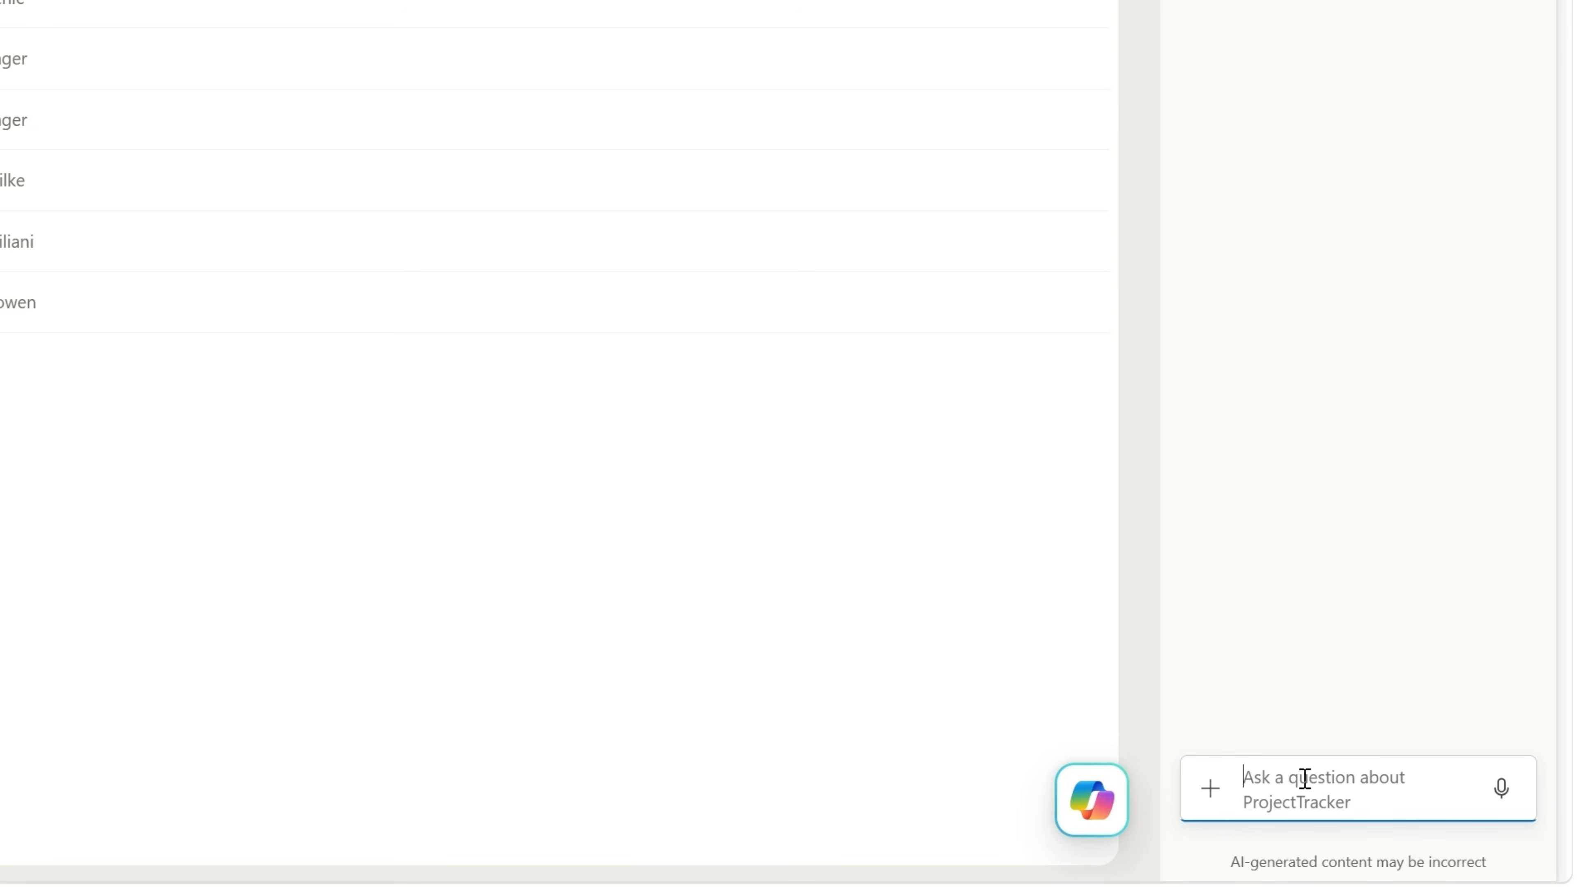
Prompt Copilot with "Create a live-linked interactive dashboard for this list. Use modern theme" and open the dashboard file it generates.
type("Create an interactive dashboard for project tracker list. Use modern theme")
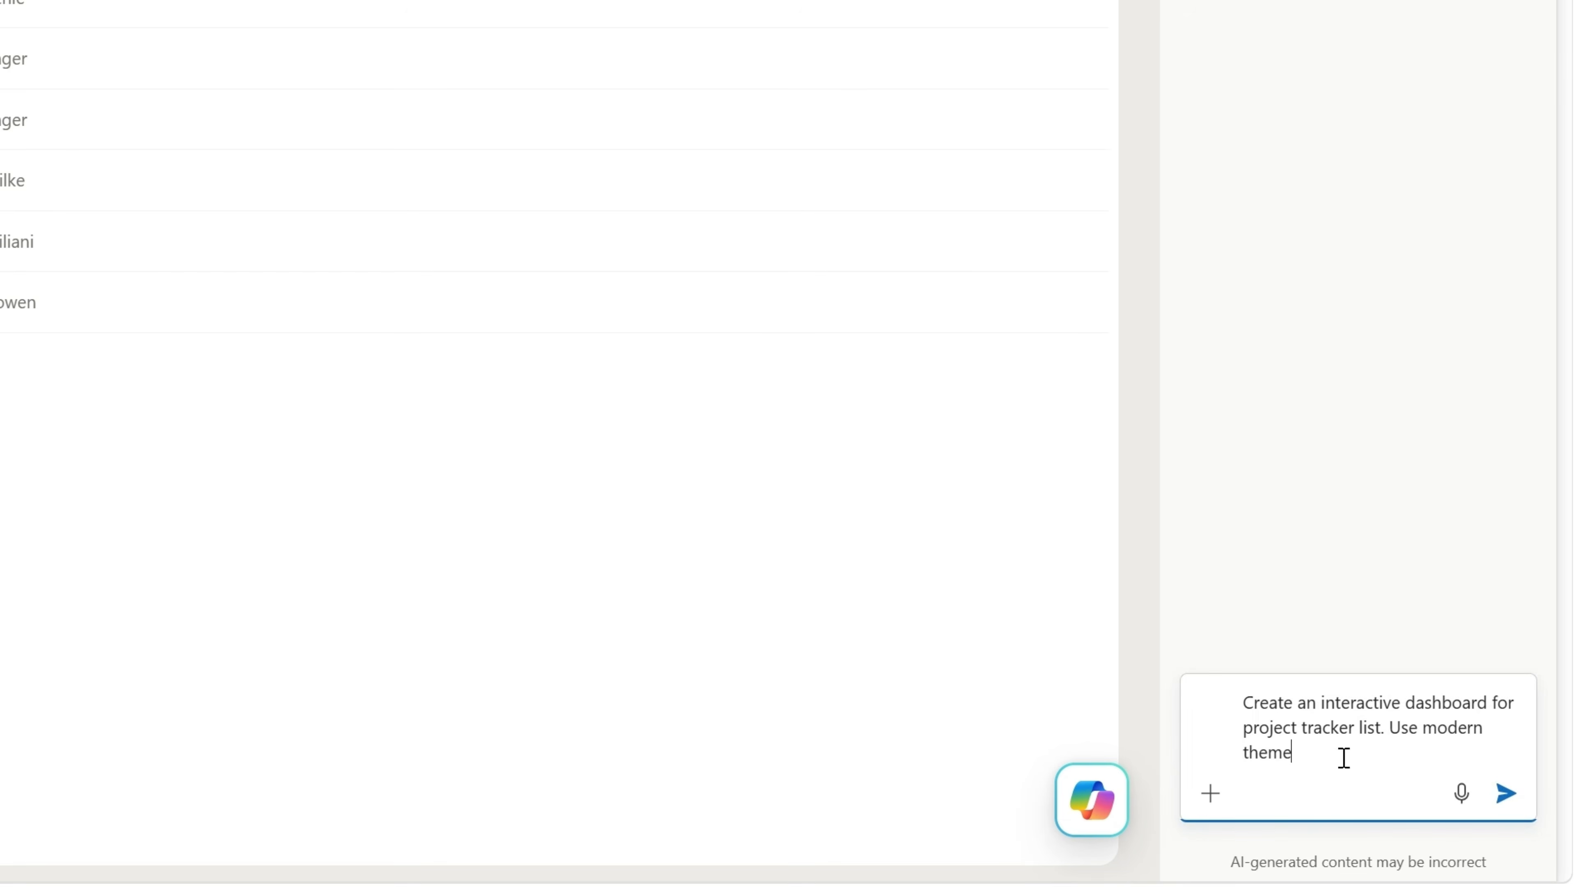
left_click(1315, 703)
key("BackSpace")
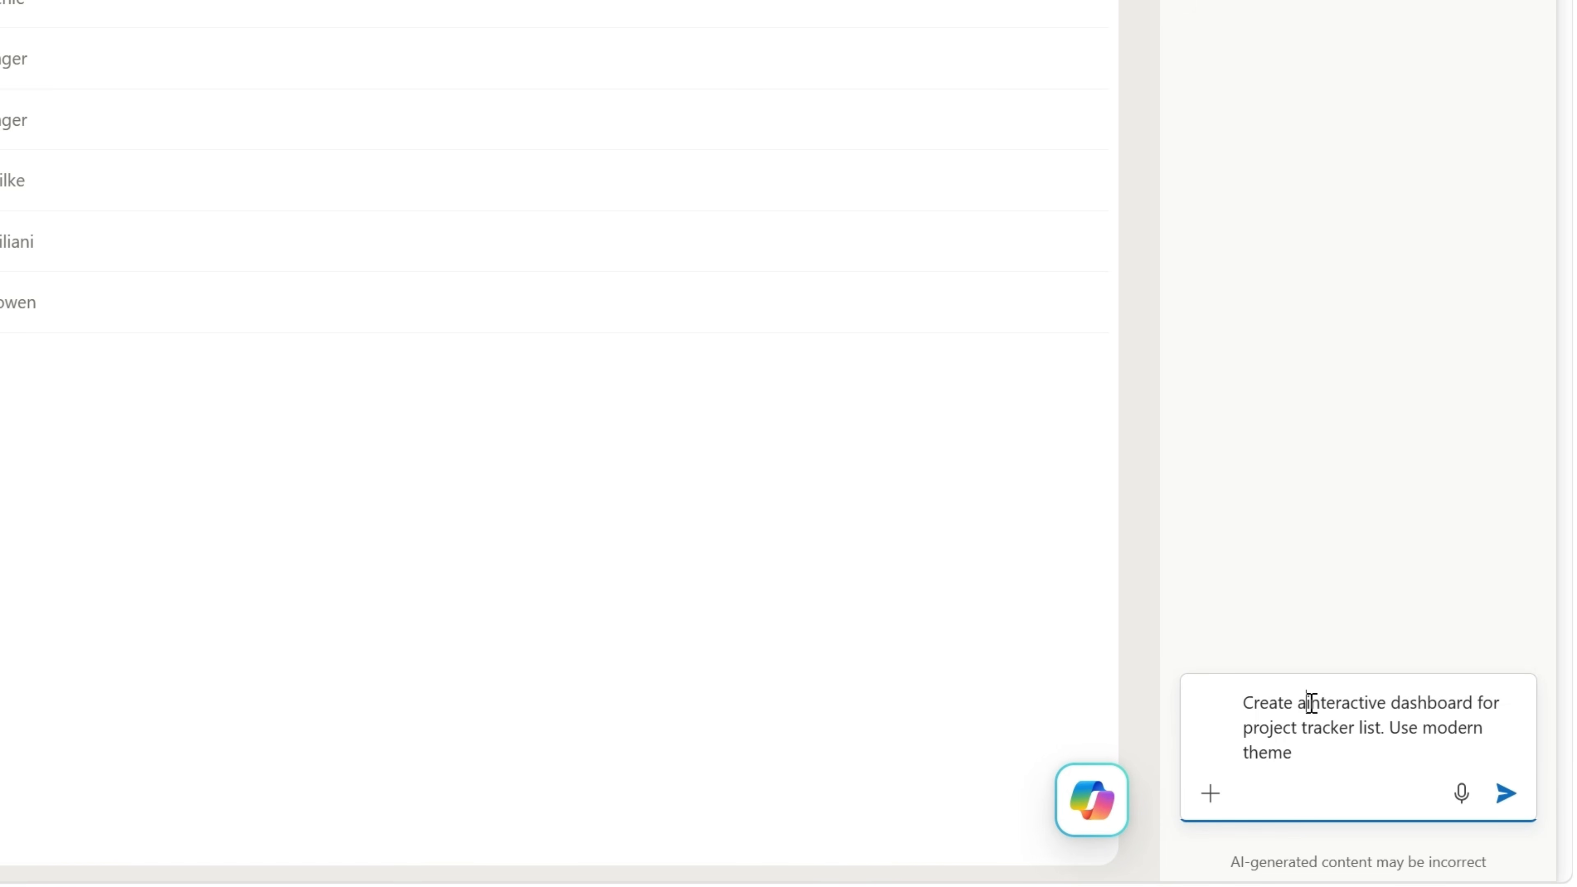
type("live-linked")
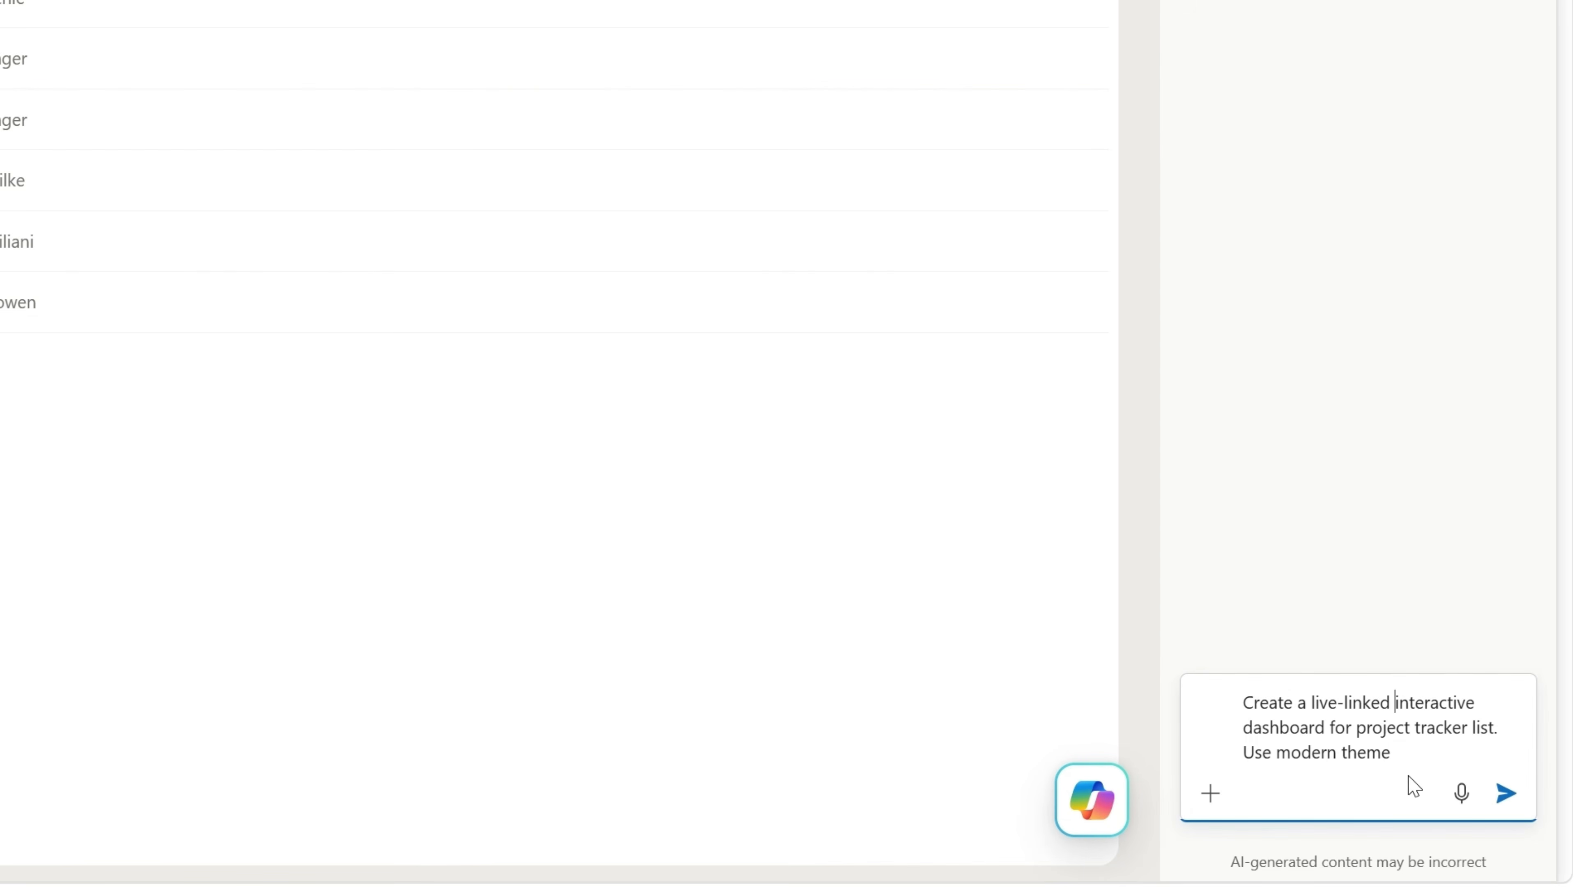
left_click(1416, 758)
left_click_drag(1416, 758, 1357, 727)
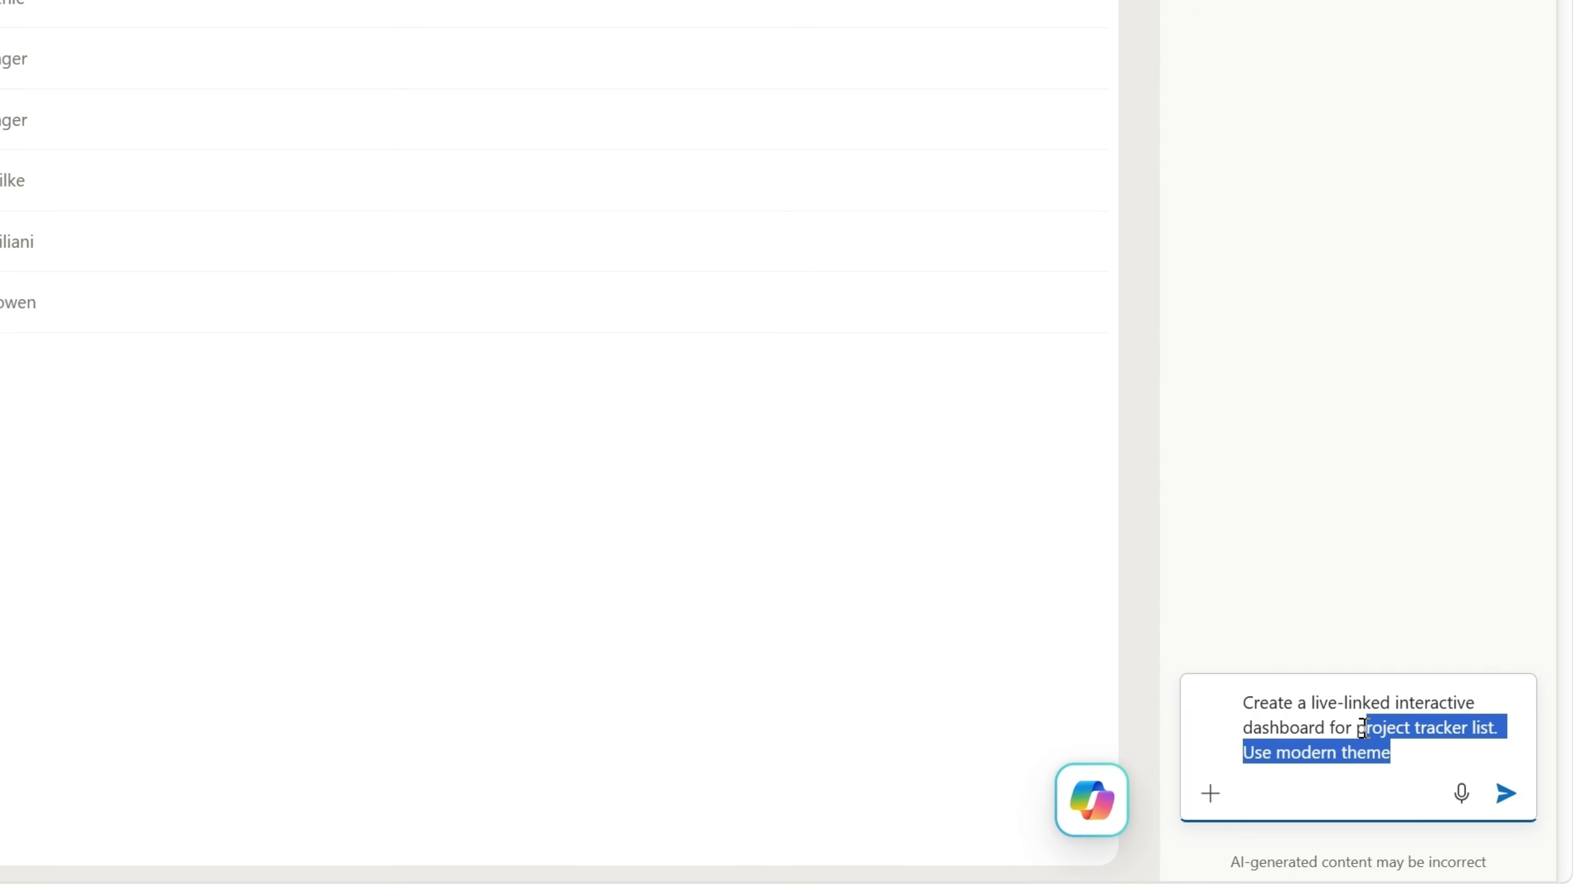
type("this list. Use modern theme")
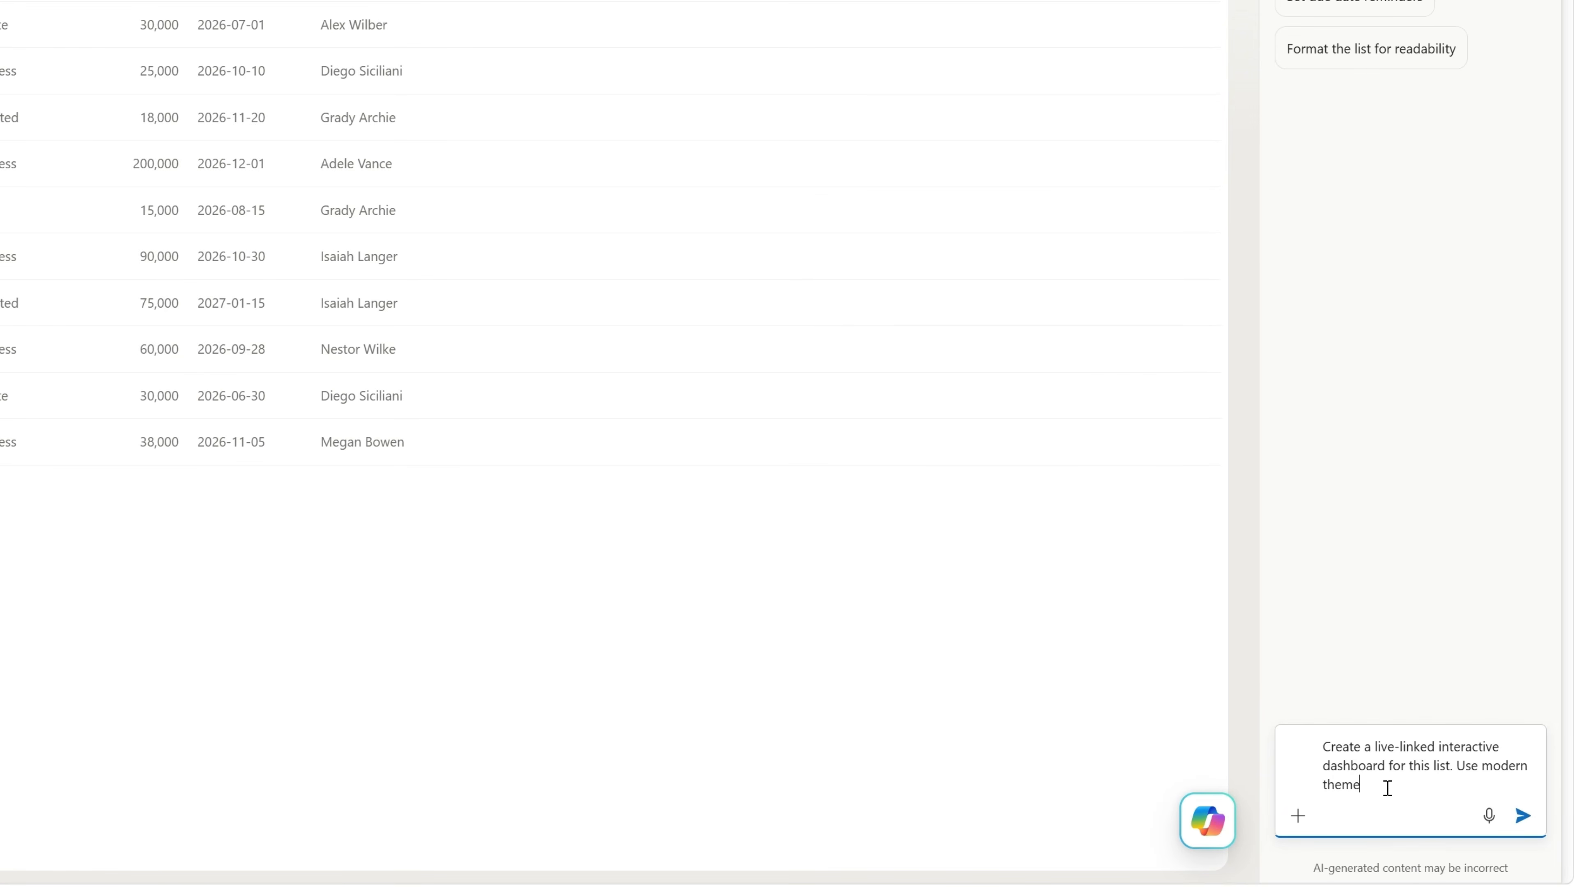
left_click(1523, 818)
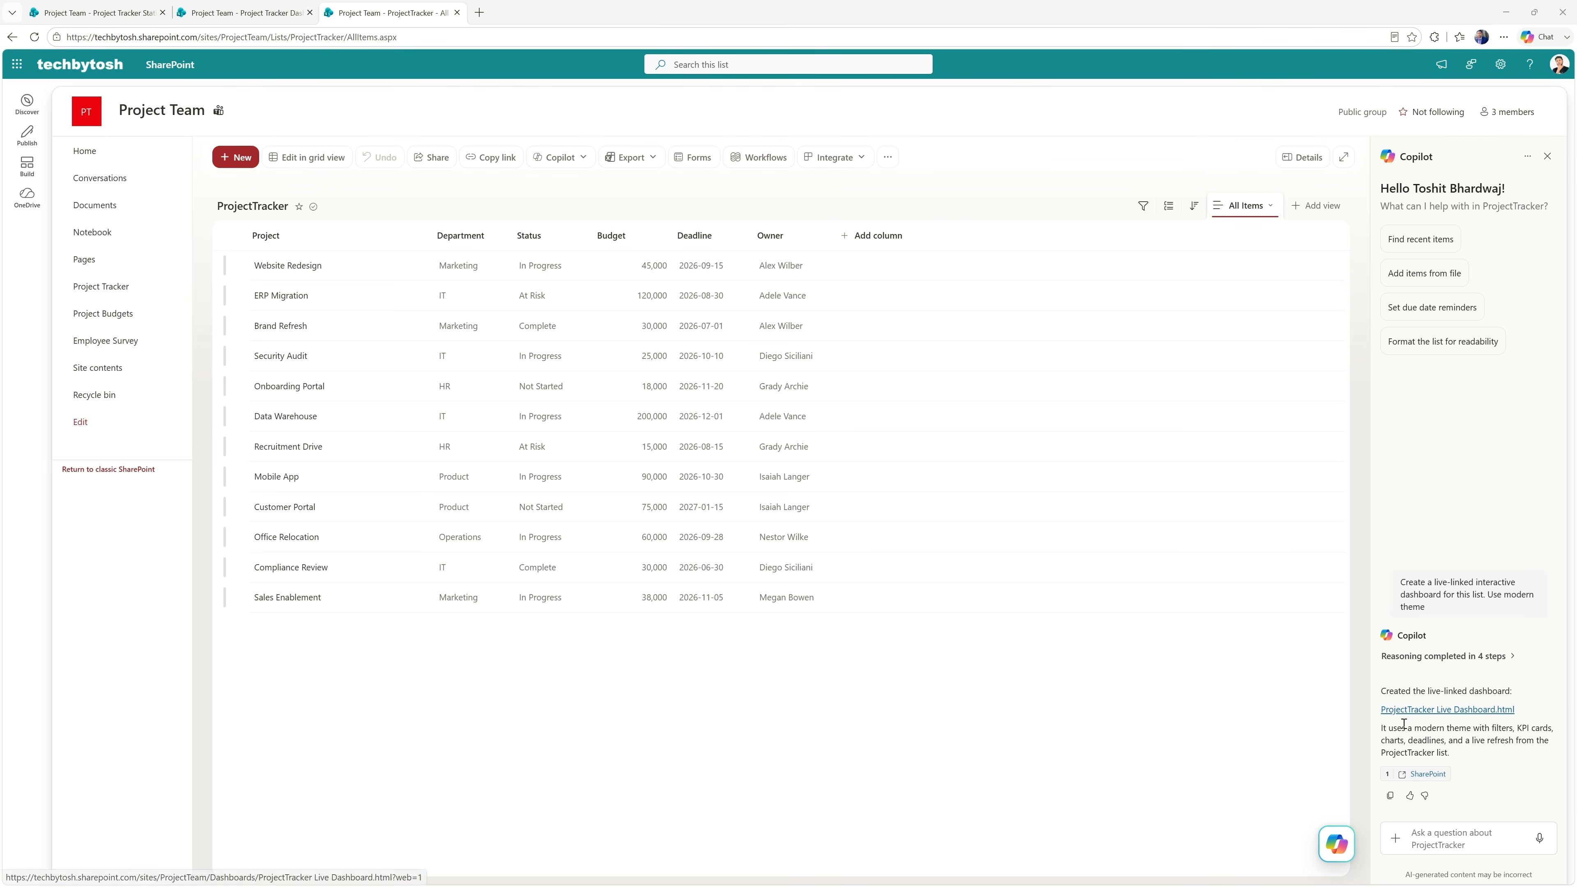
left_click(1455, 711)
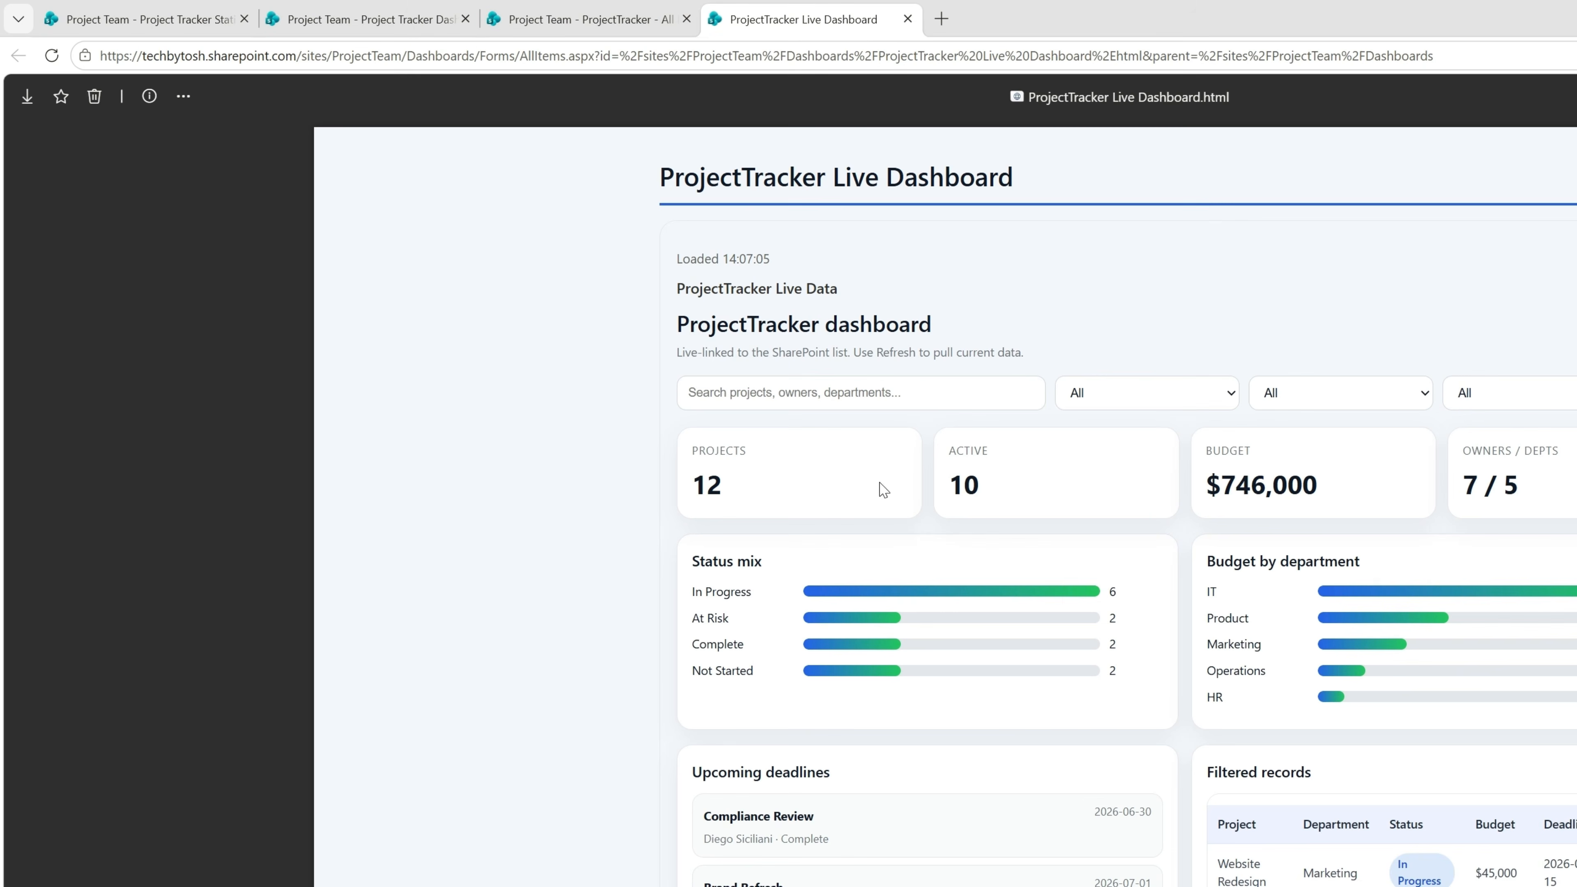
Set the Website Redesign project's budget to 55000 in the ProjectTracker list and save the item.
left_click(590, 21)
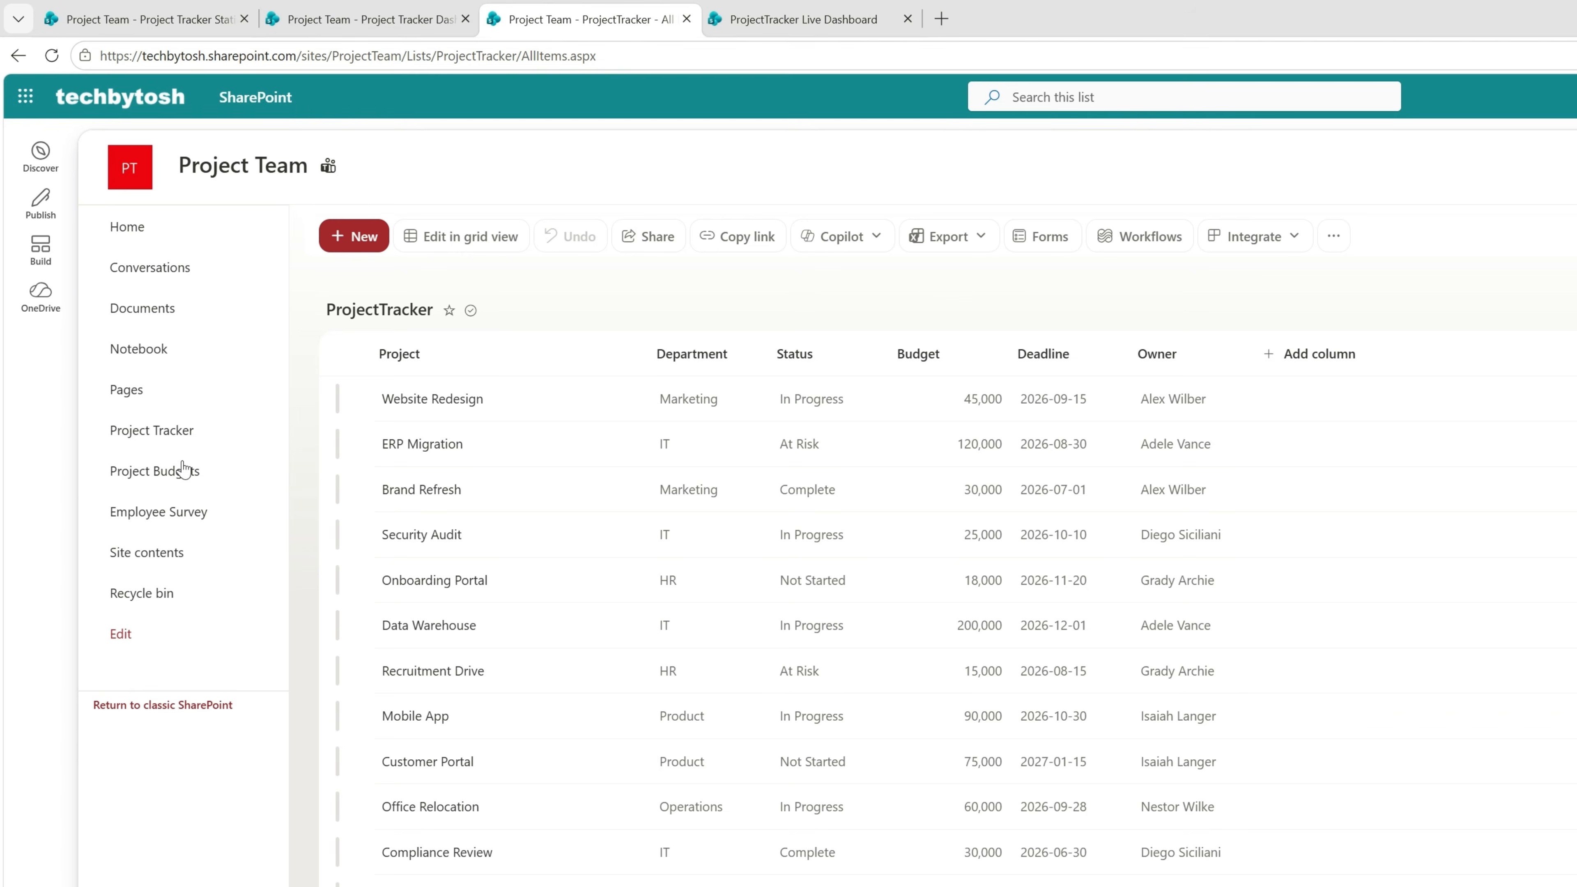
left_click(148, 431)
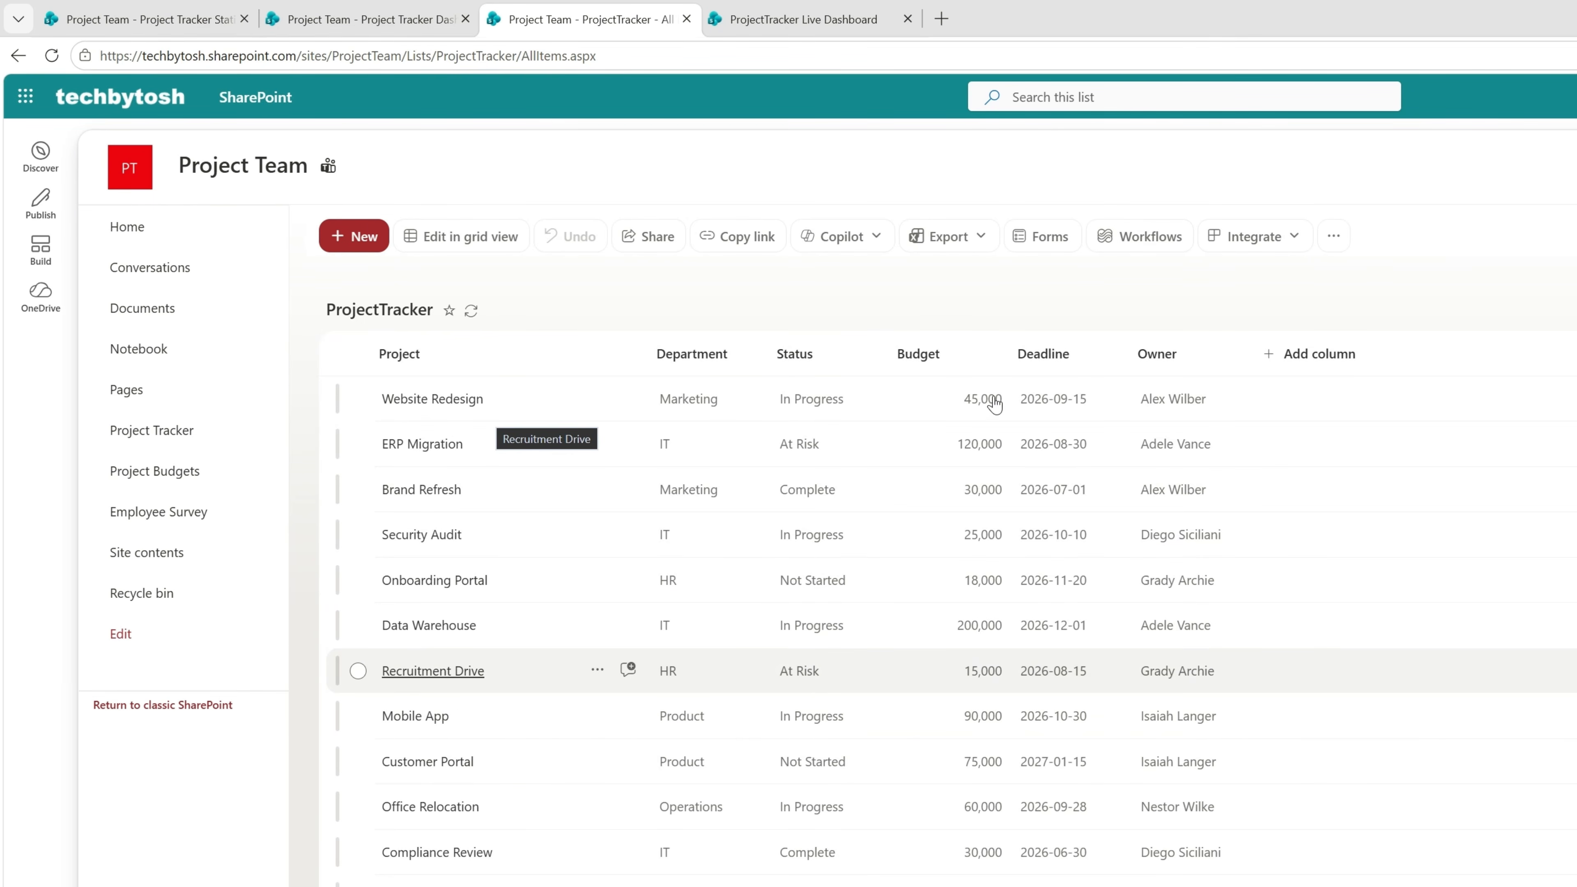
left_click(358, 399)
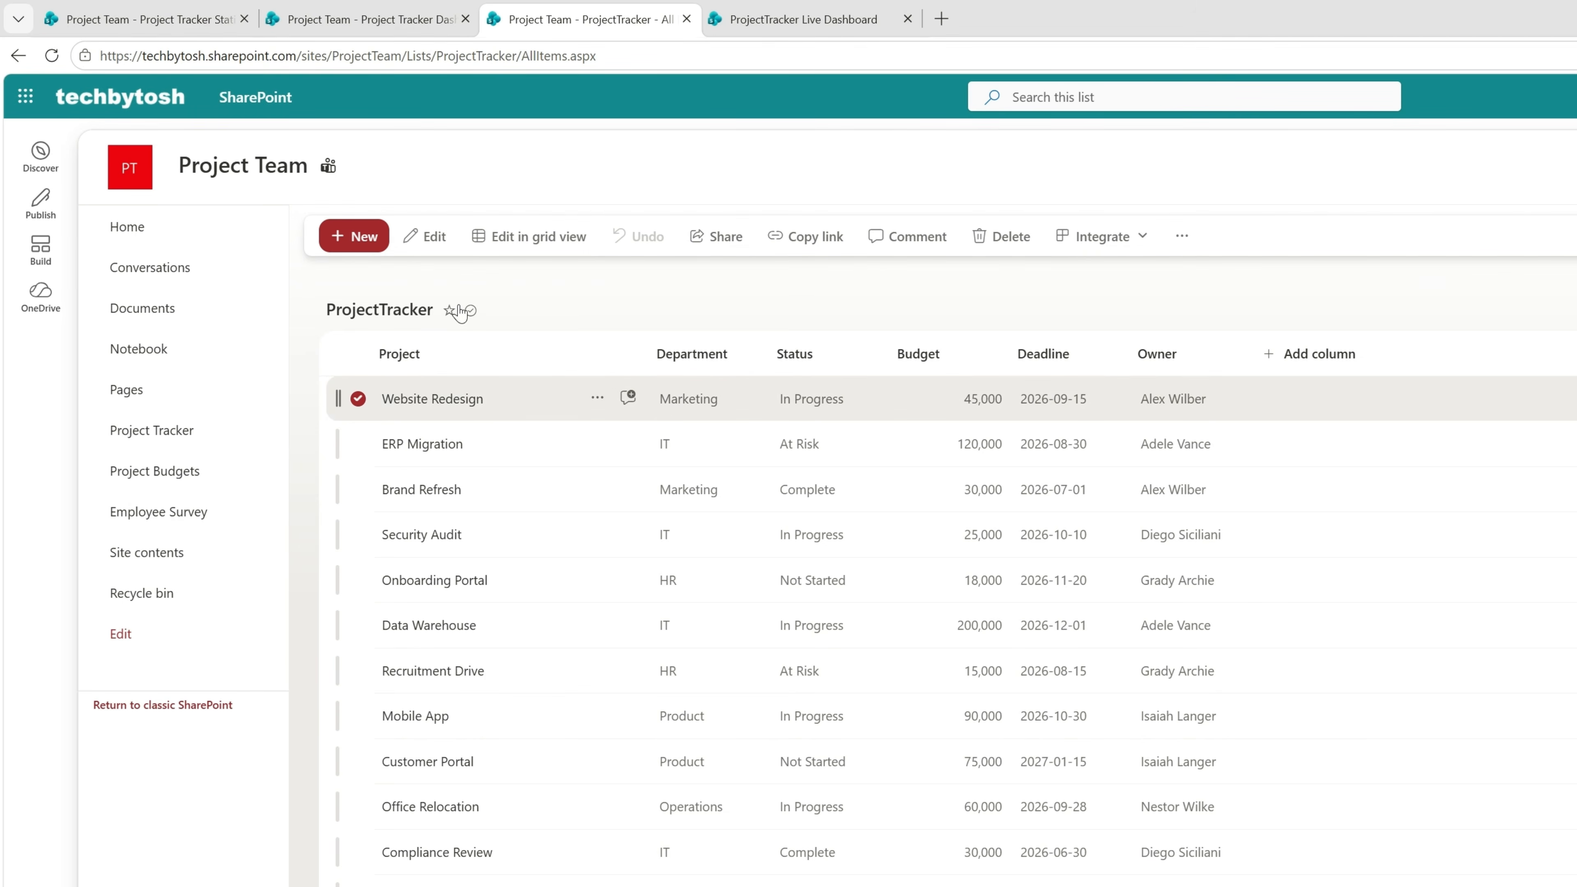
left_click(435, 236)
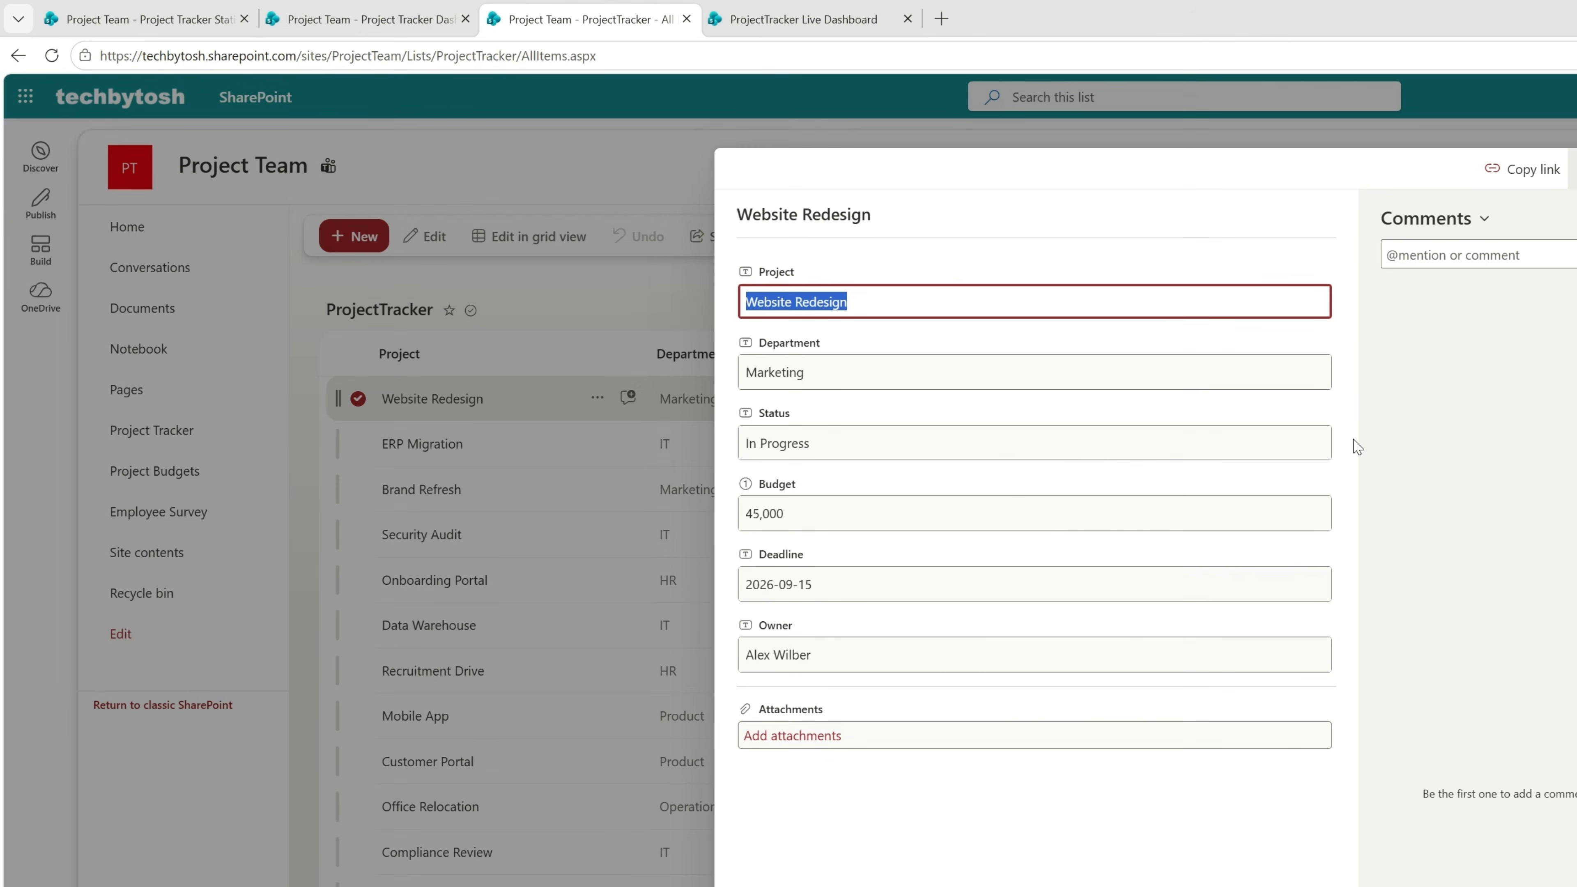
left_click(758, 513)
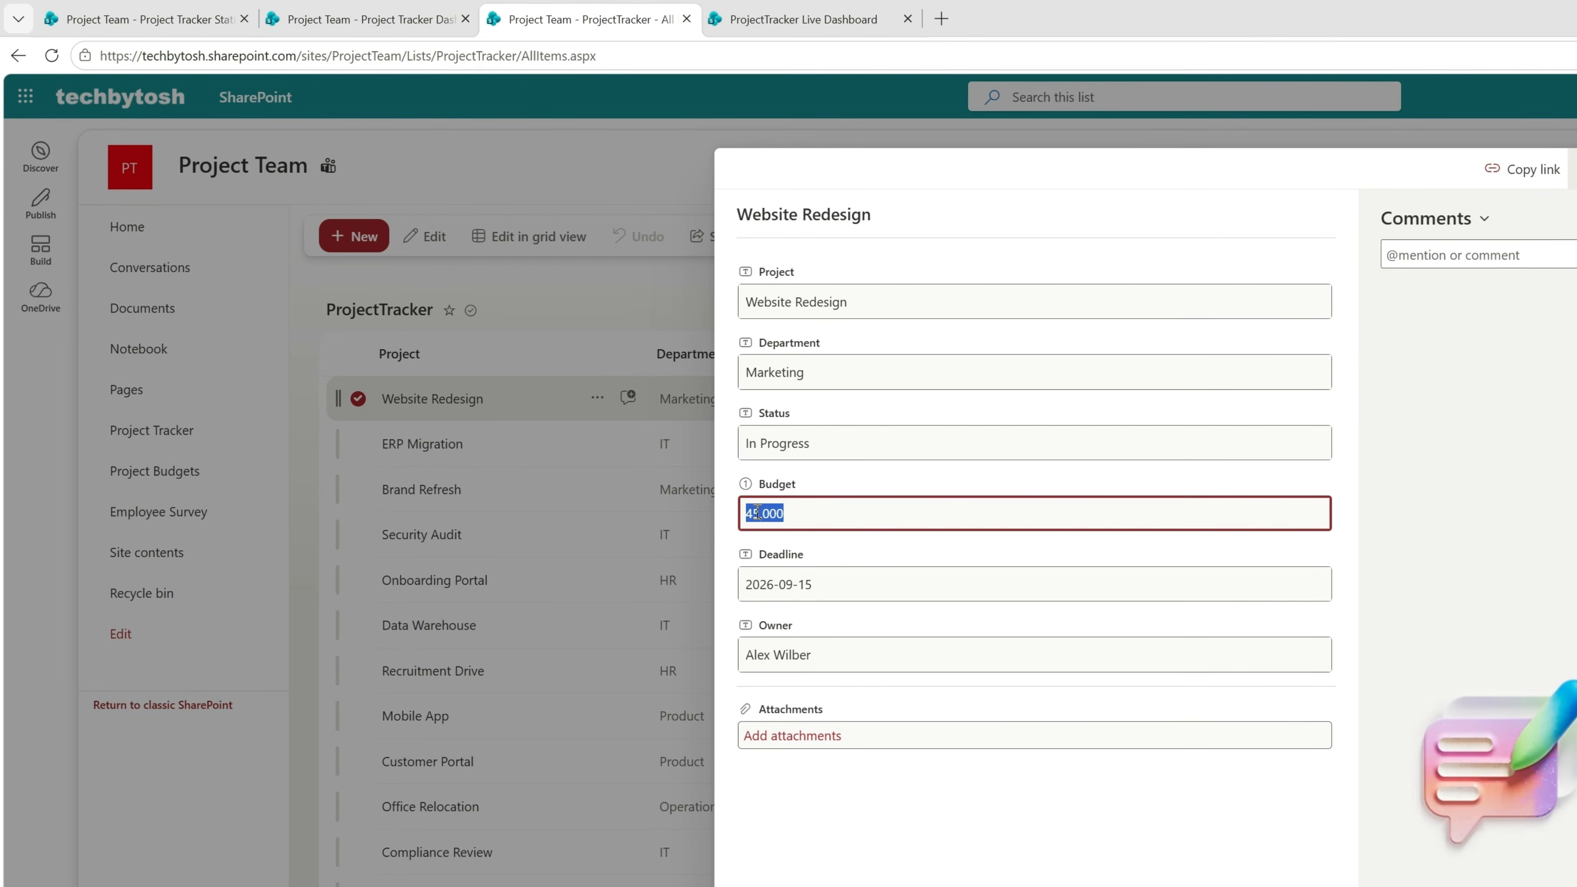
type("55000")
left_click(772, 796)
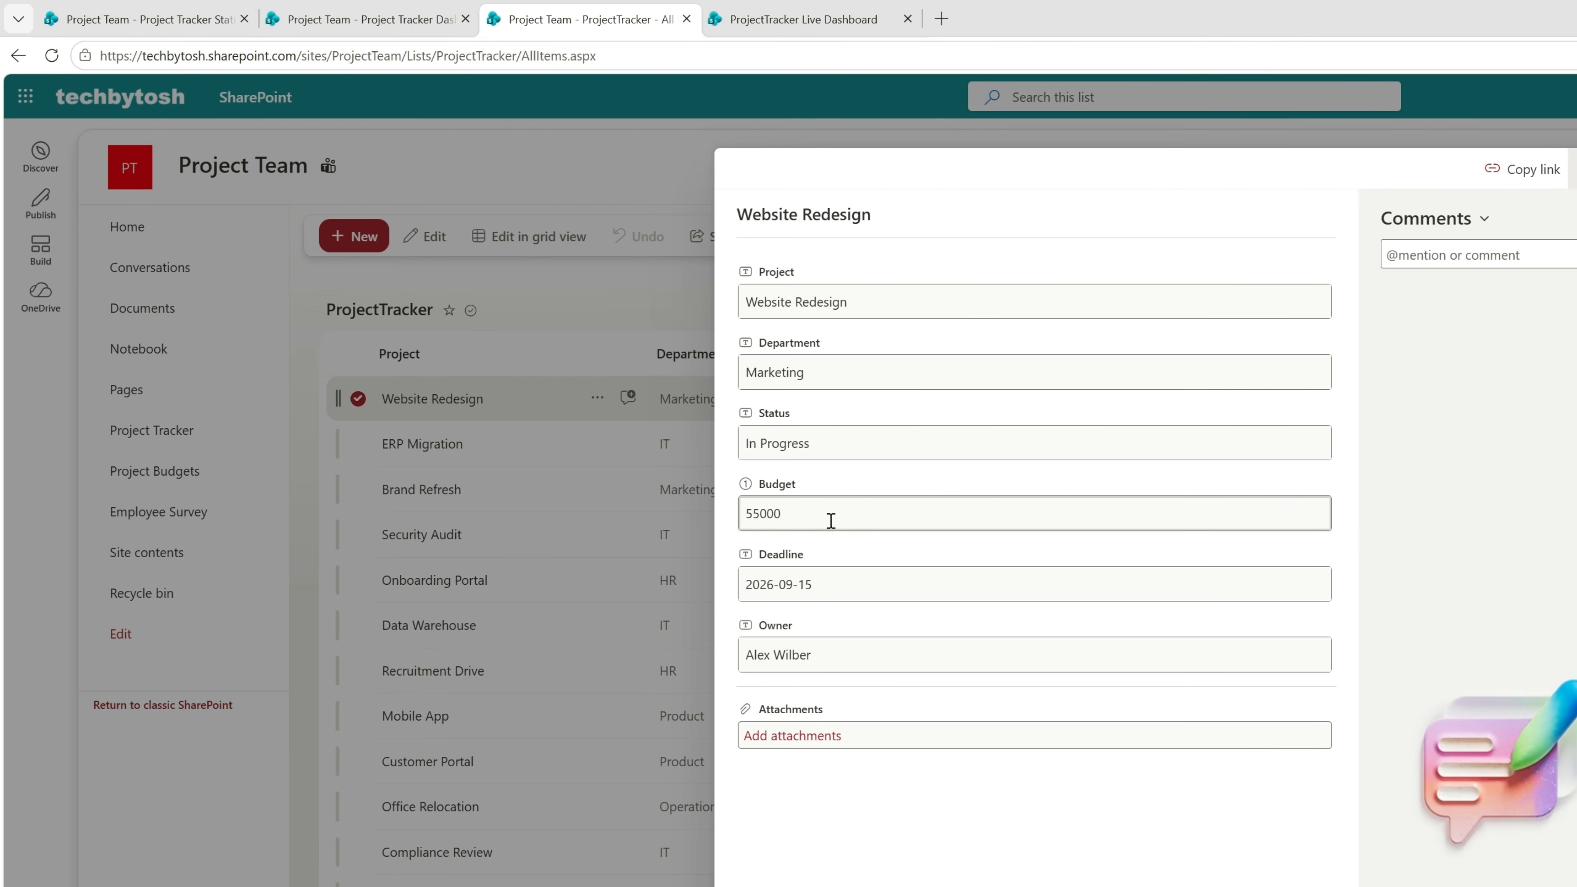
left_click(1574, 168)
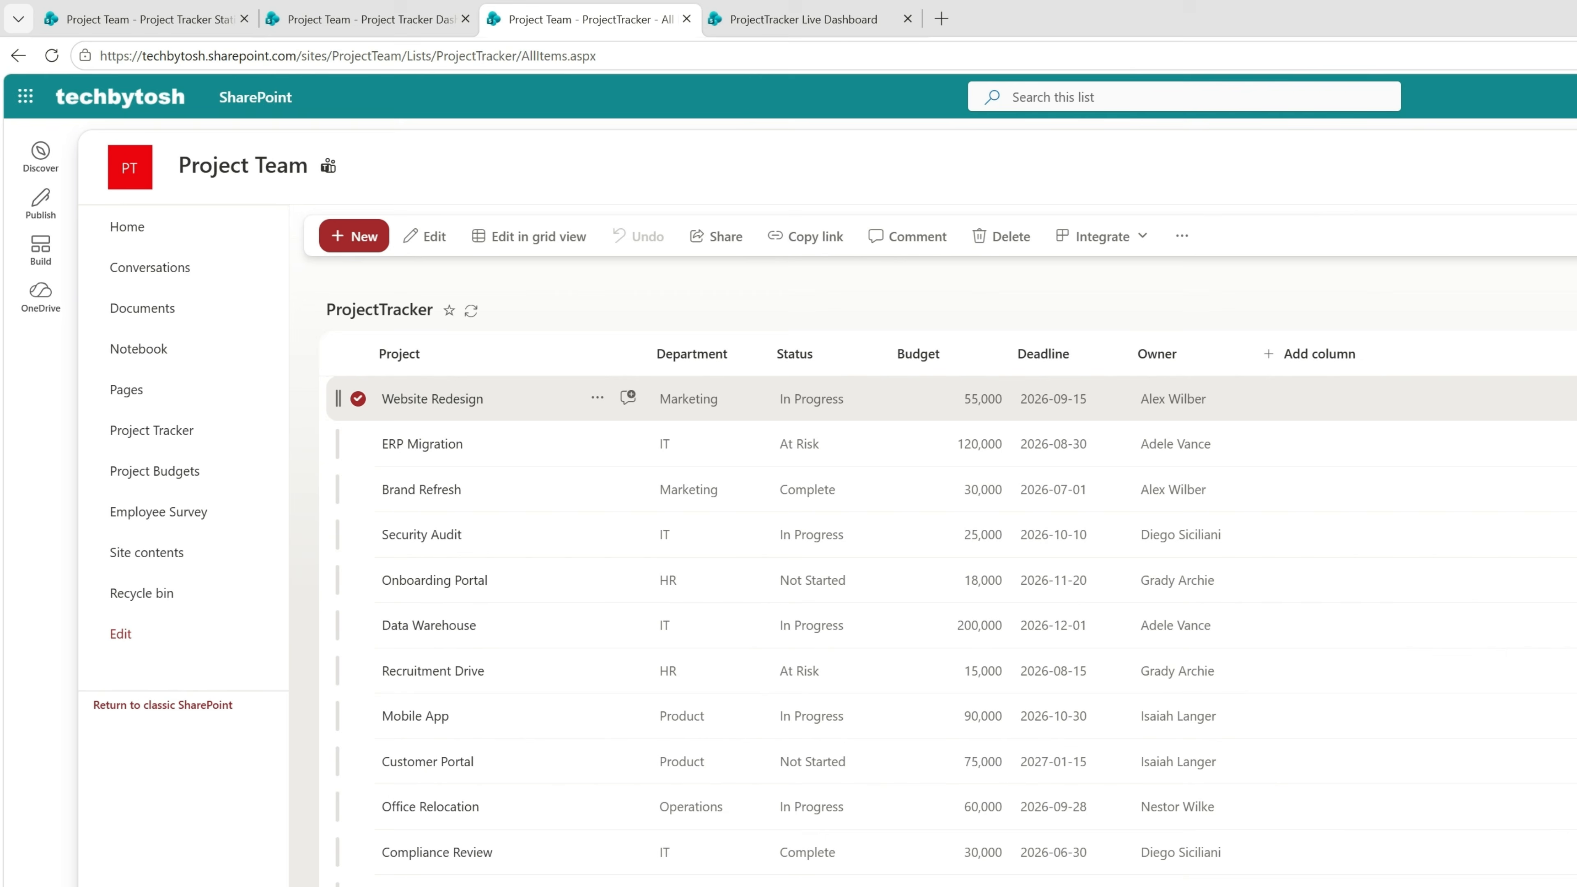
Refresh the live dashboard and reload the static dashboard to compare how each shows the Website Redesign budget.
left_click(780, 20)
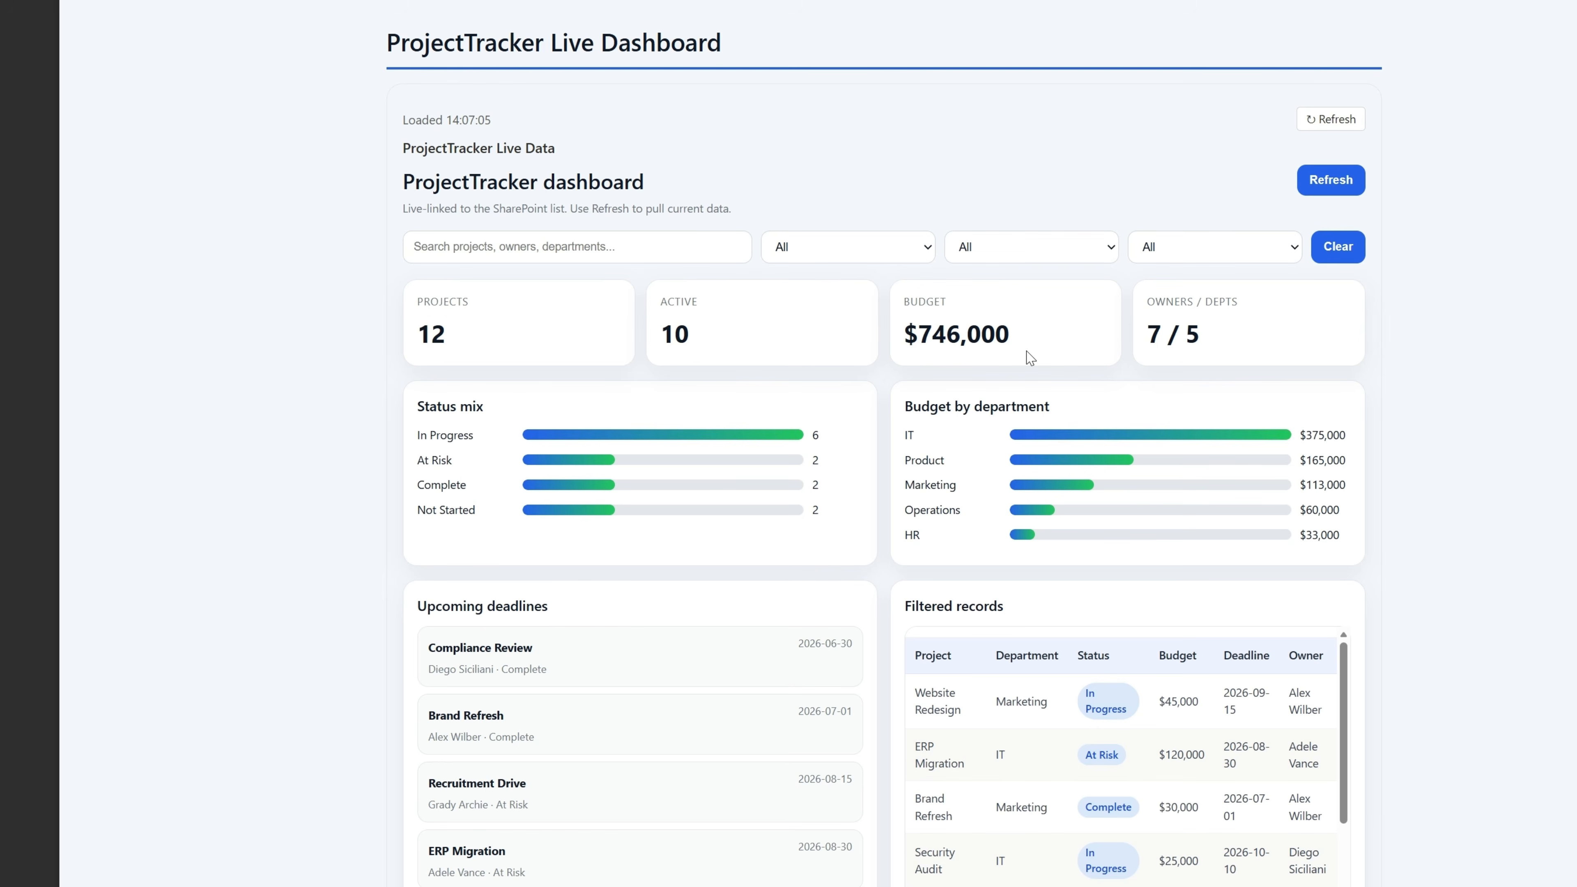
left_click(1329, 181)
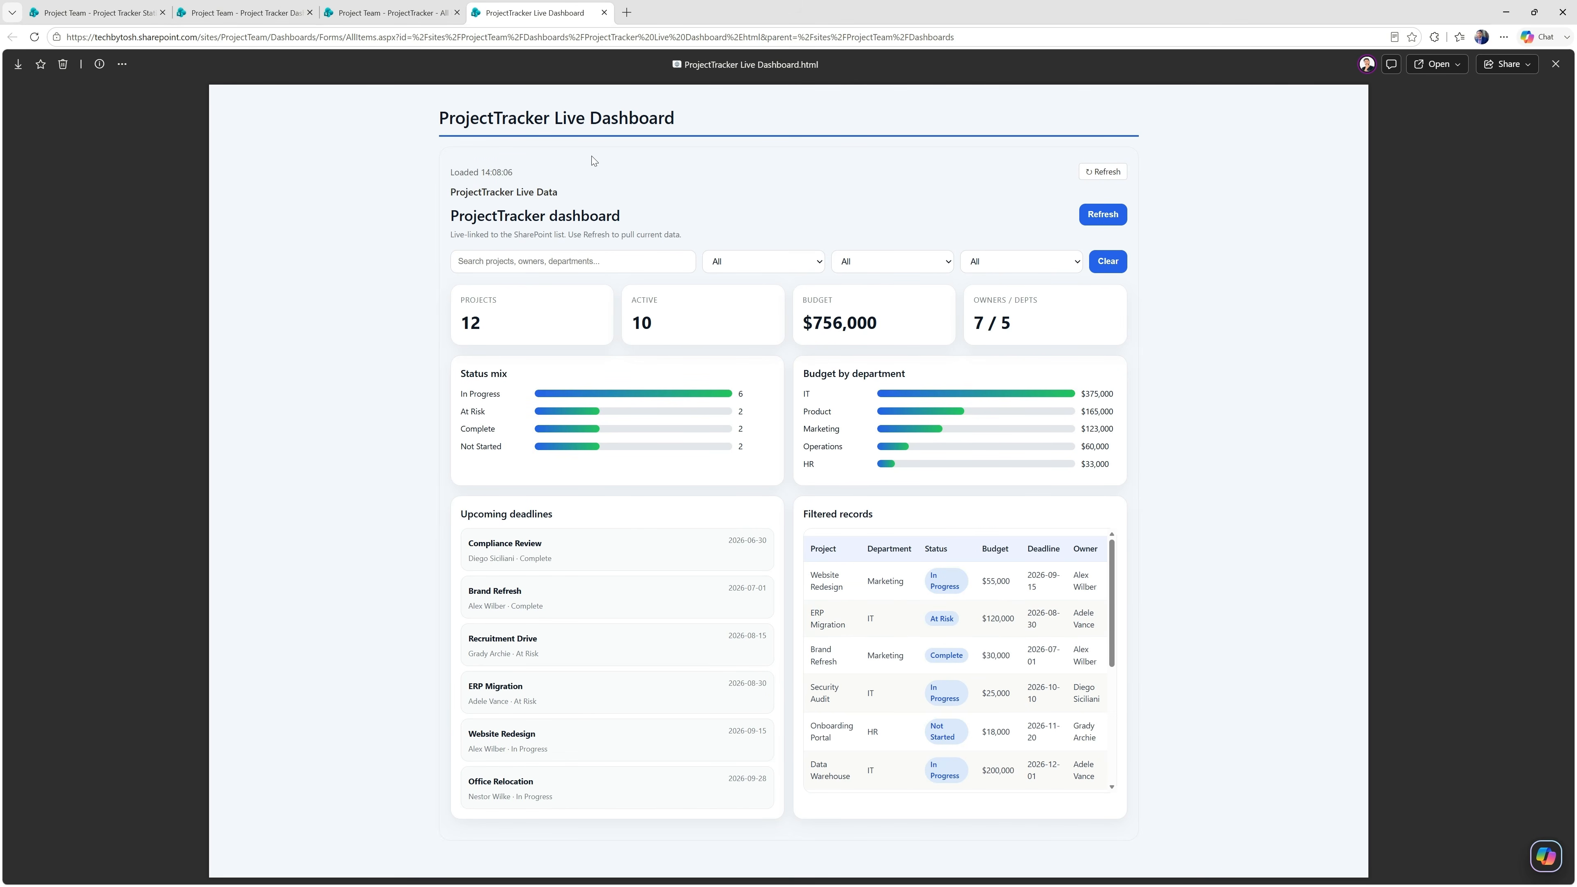
left_click(105, 17)
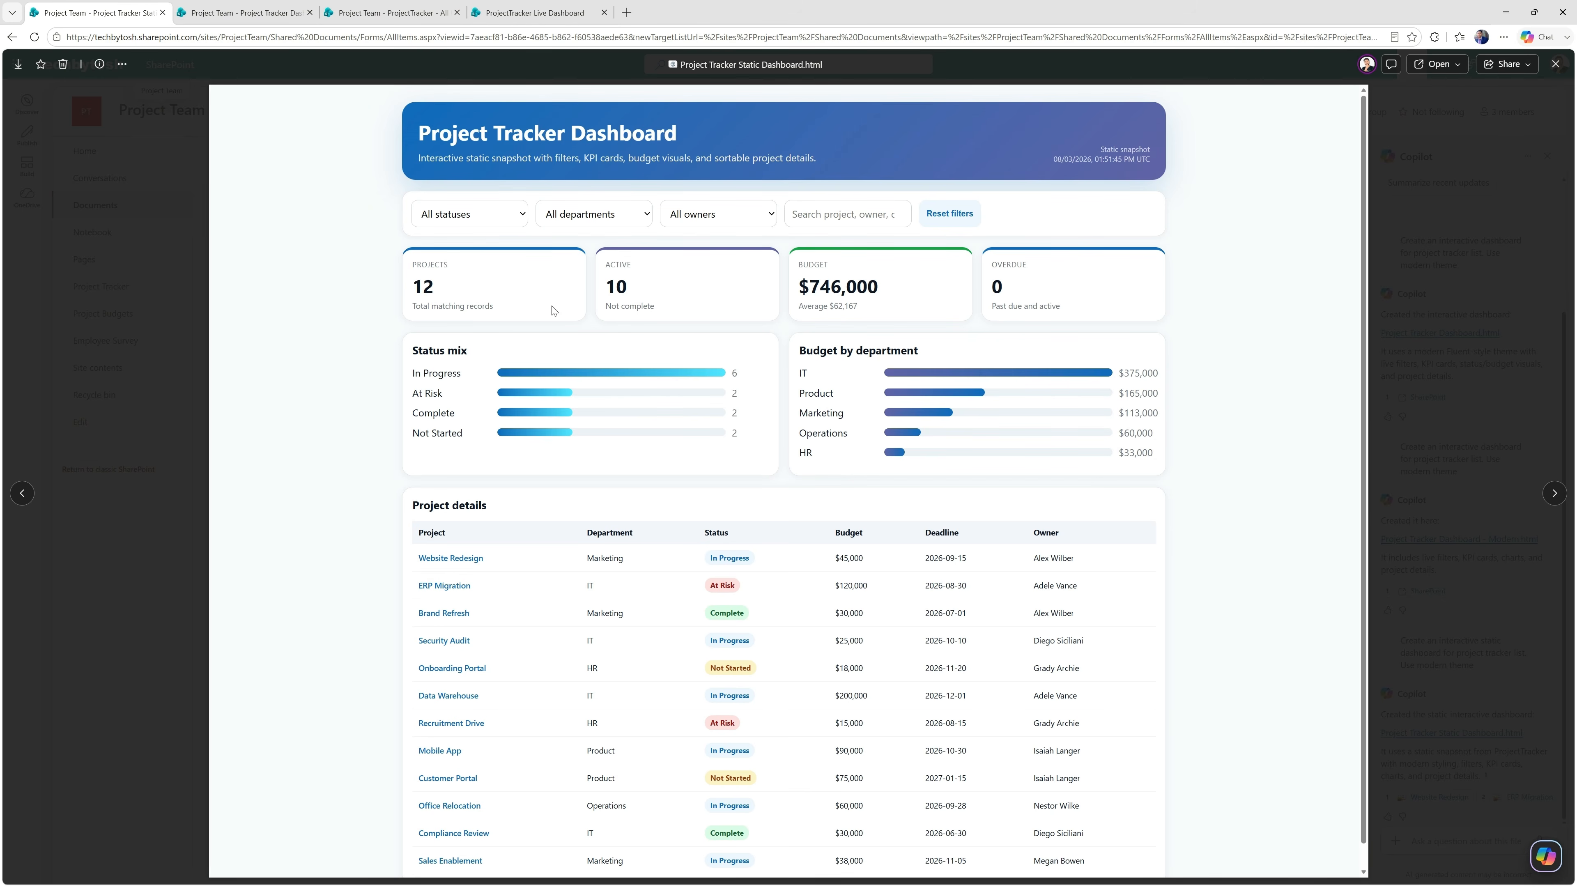
left_click(34, 37)
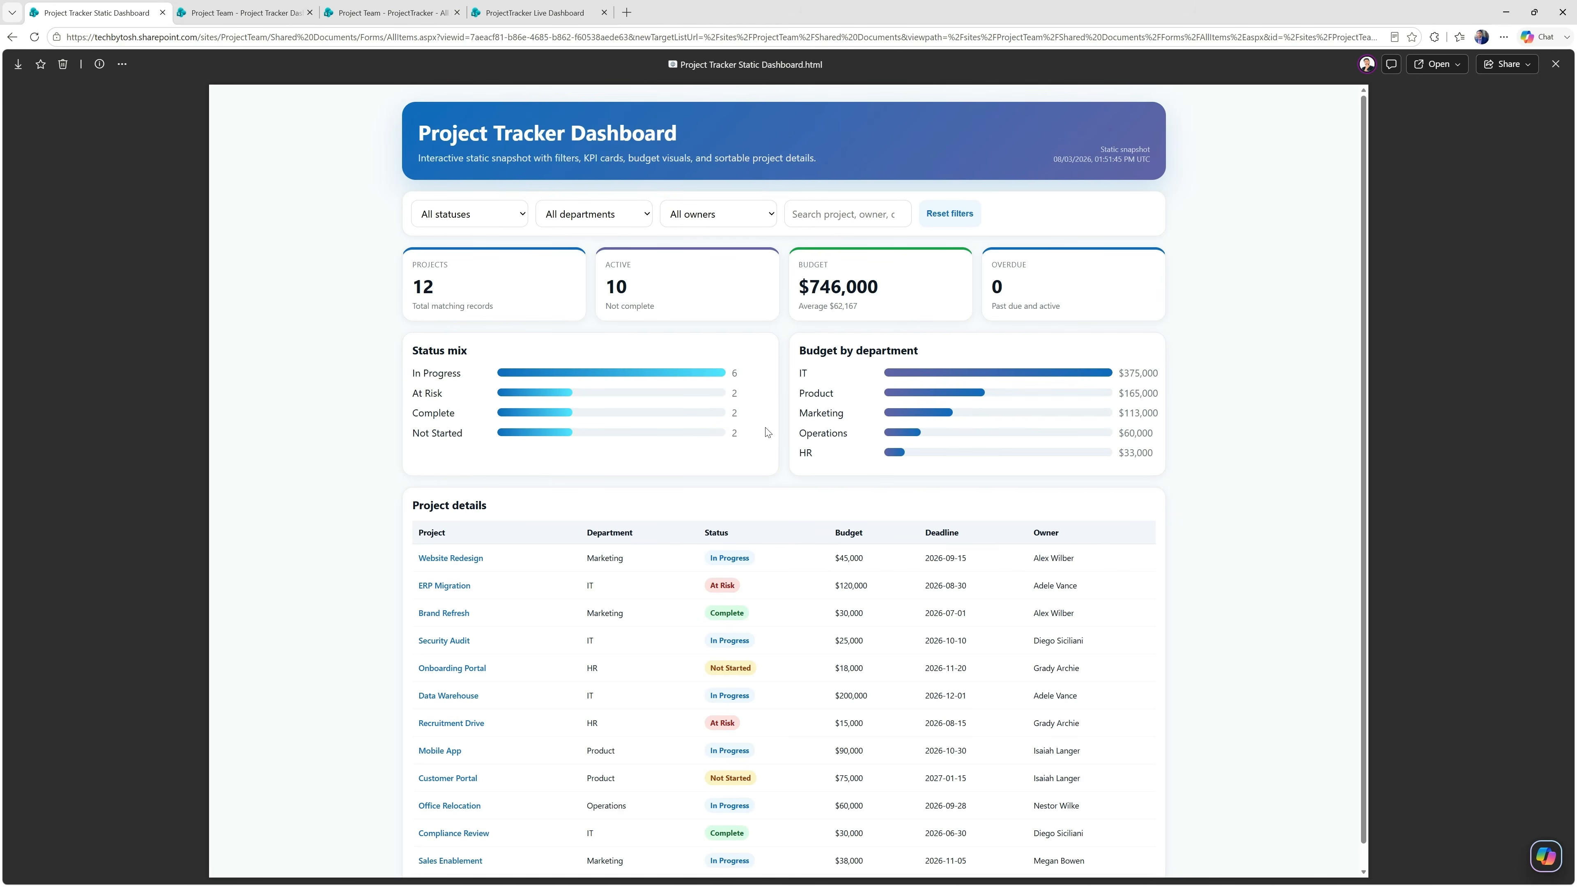
left_click_drag(875, 558, 833, 561)
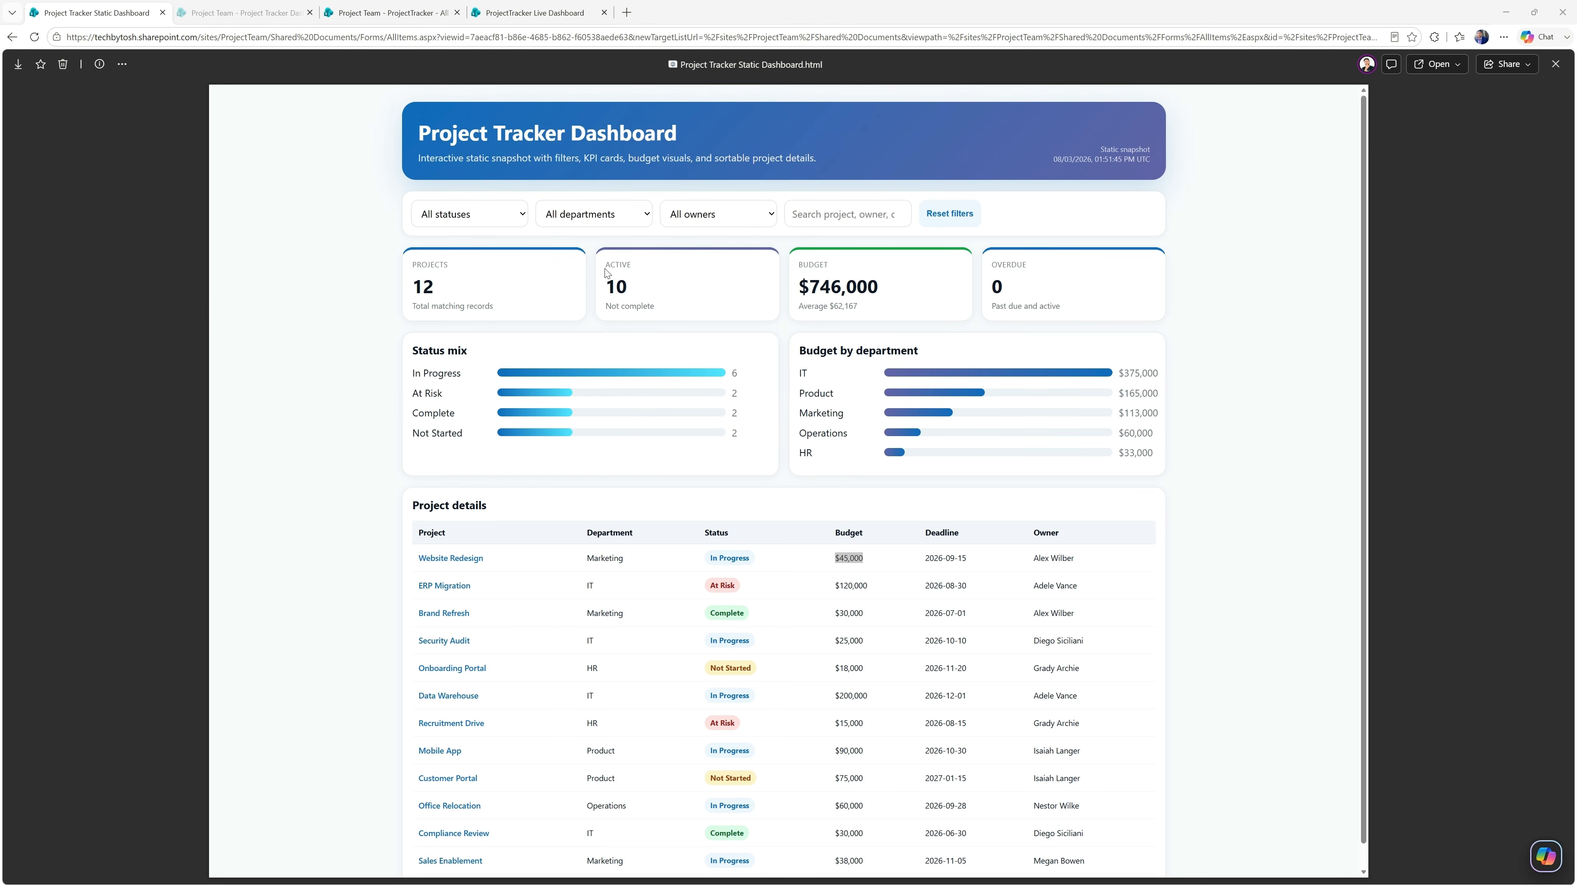
Download the Project Tracker Static Dashboard and ProjectTracker Live Dashboard HTML files to the computer.
left_click(18, 64)
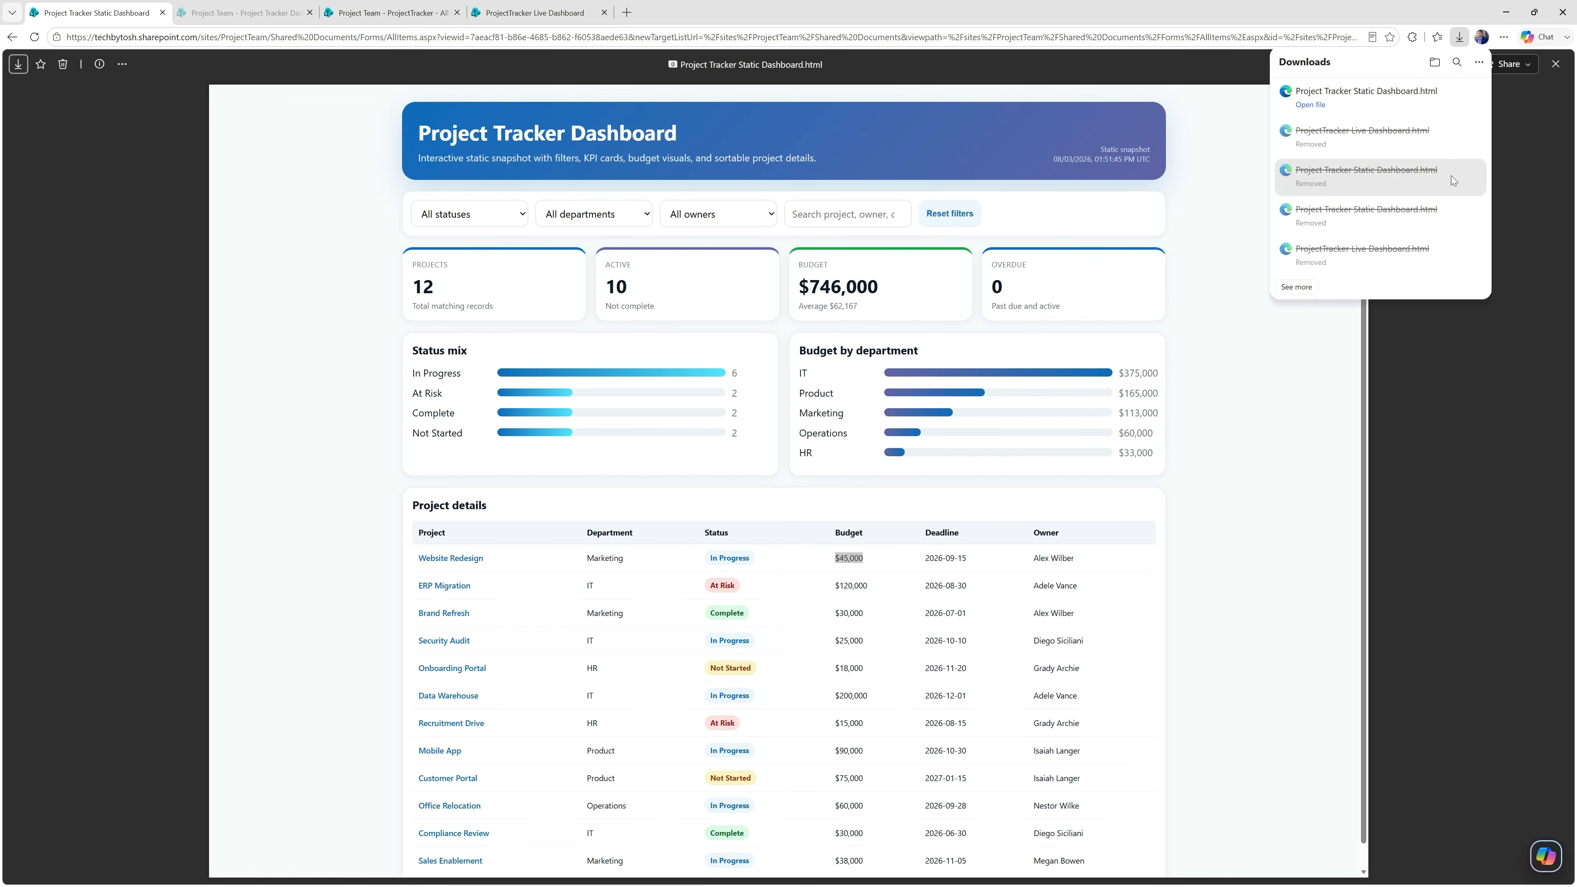
left_click(337, 144)
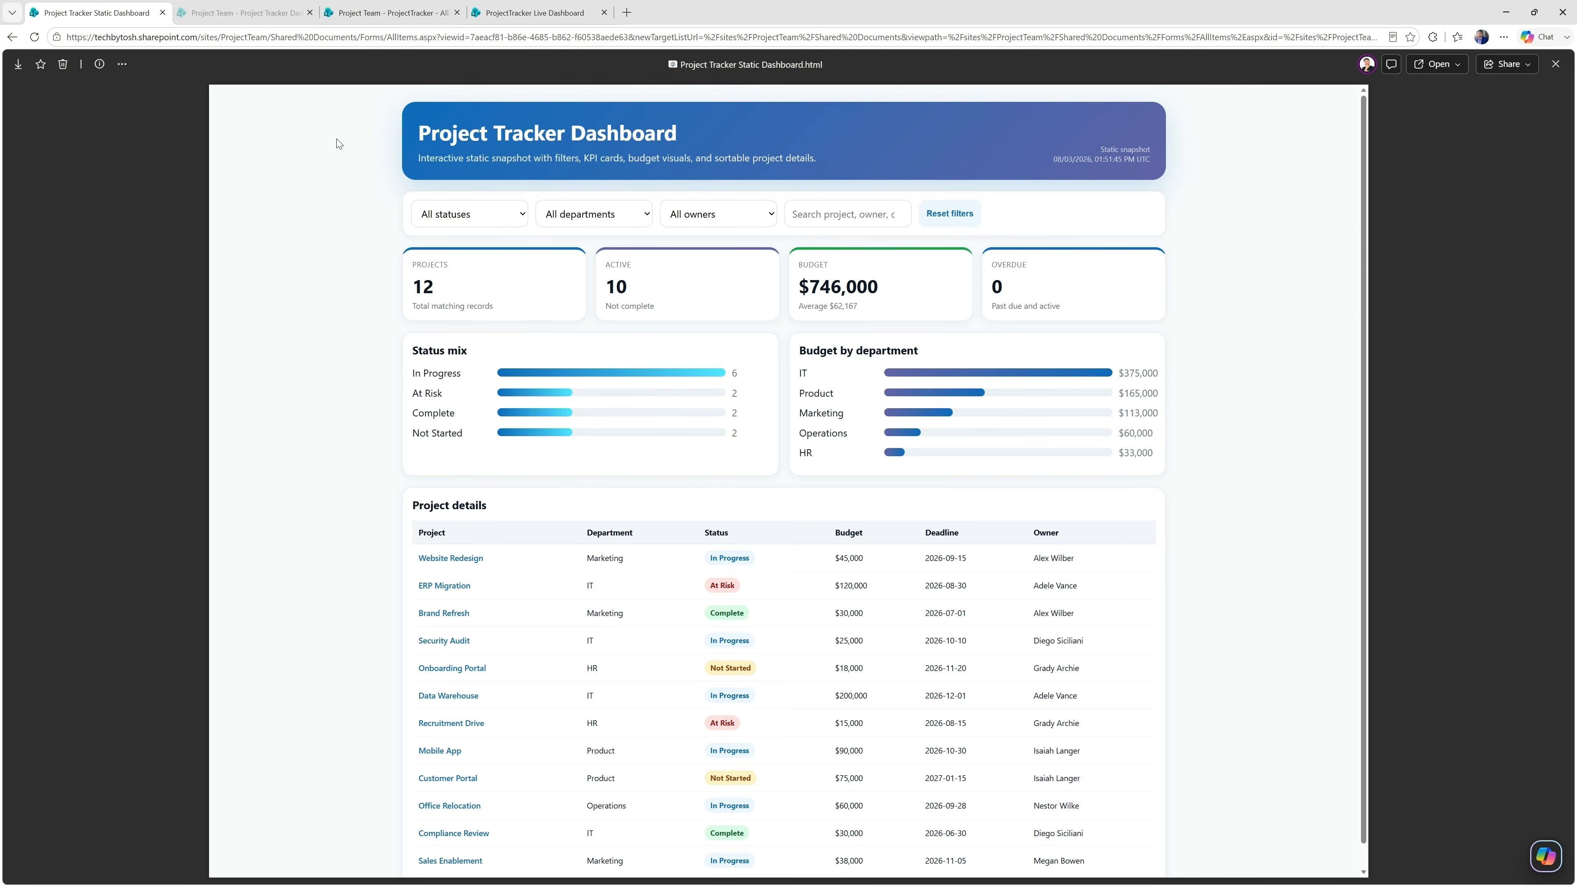
left_click(532, 13)
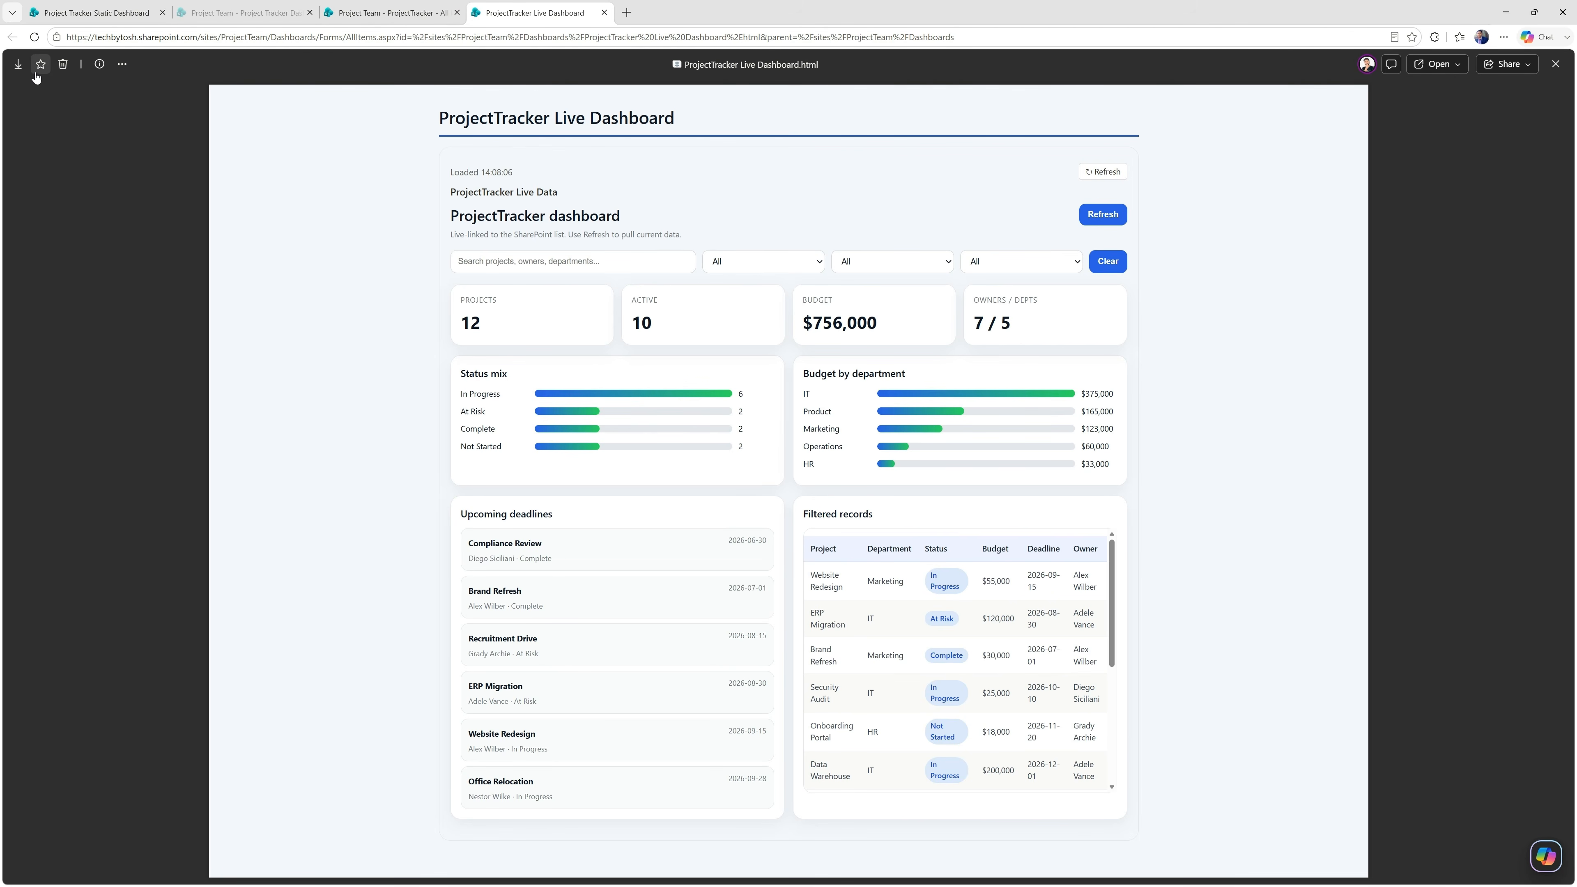
left_click(18, 64)
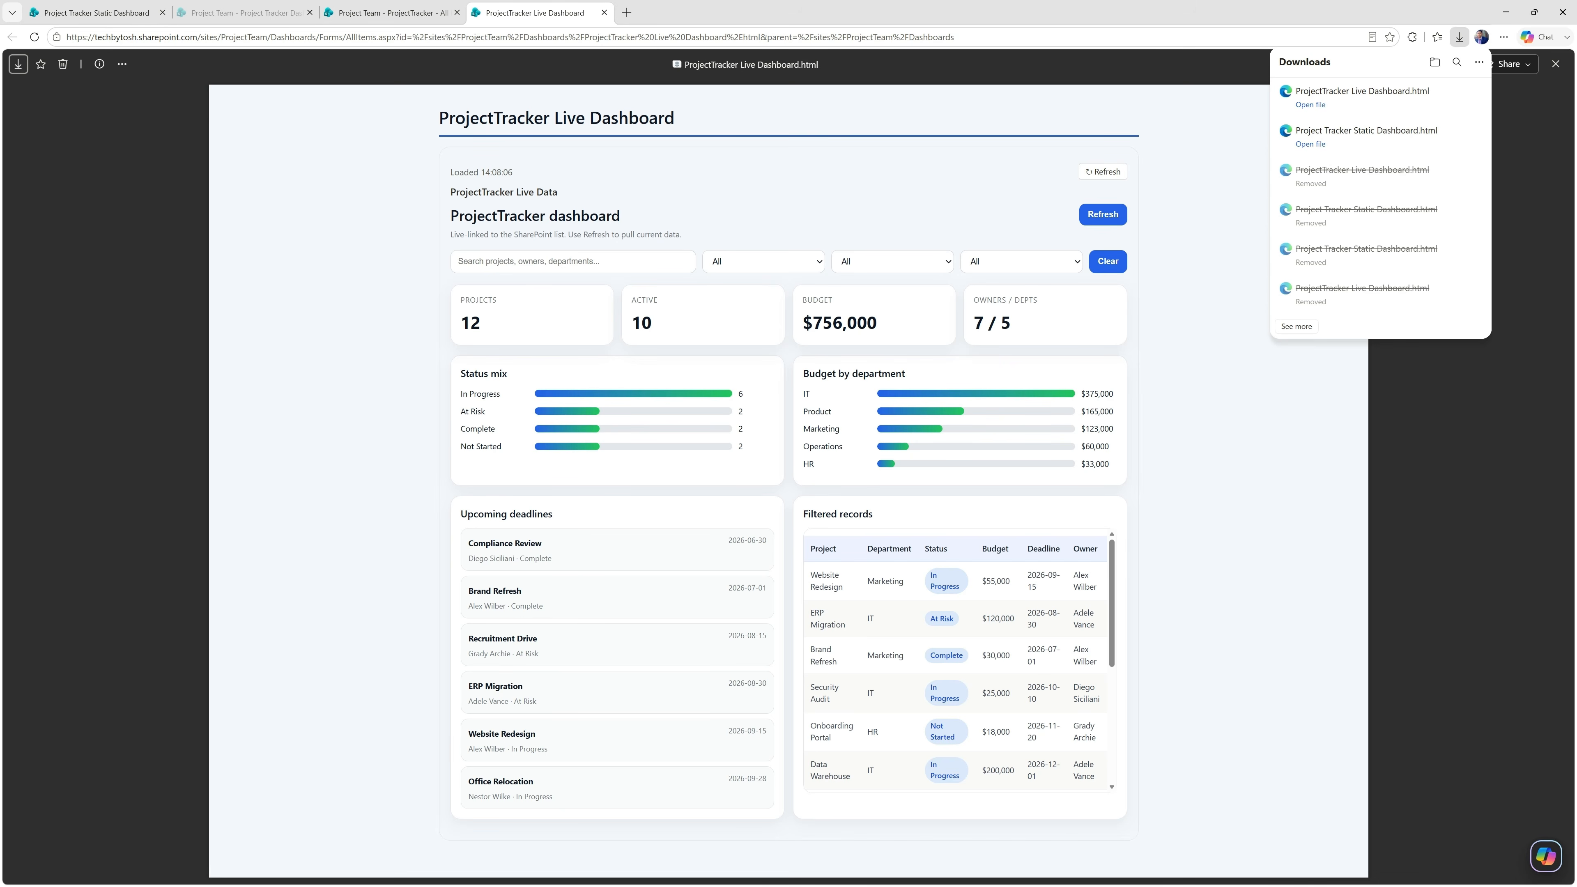
Switch to File Explorer and open the downloaded ProjectTracker Live Dashboard file with Microsoft Edge.
left_click(124, 885)
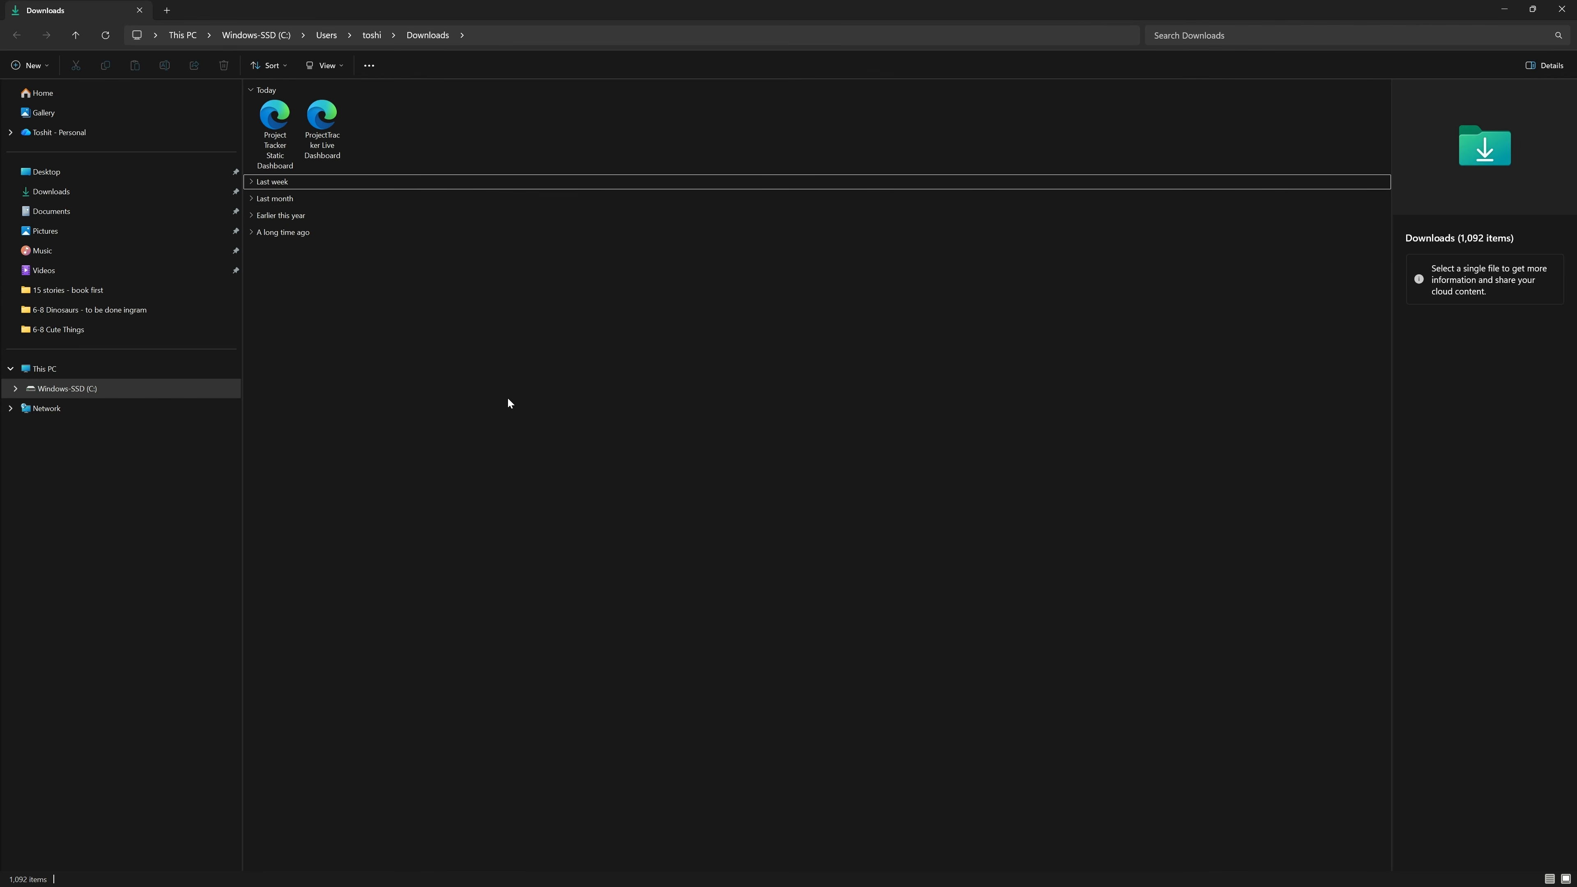
left_click(319, 115)
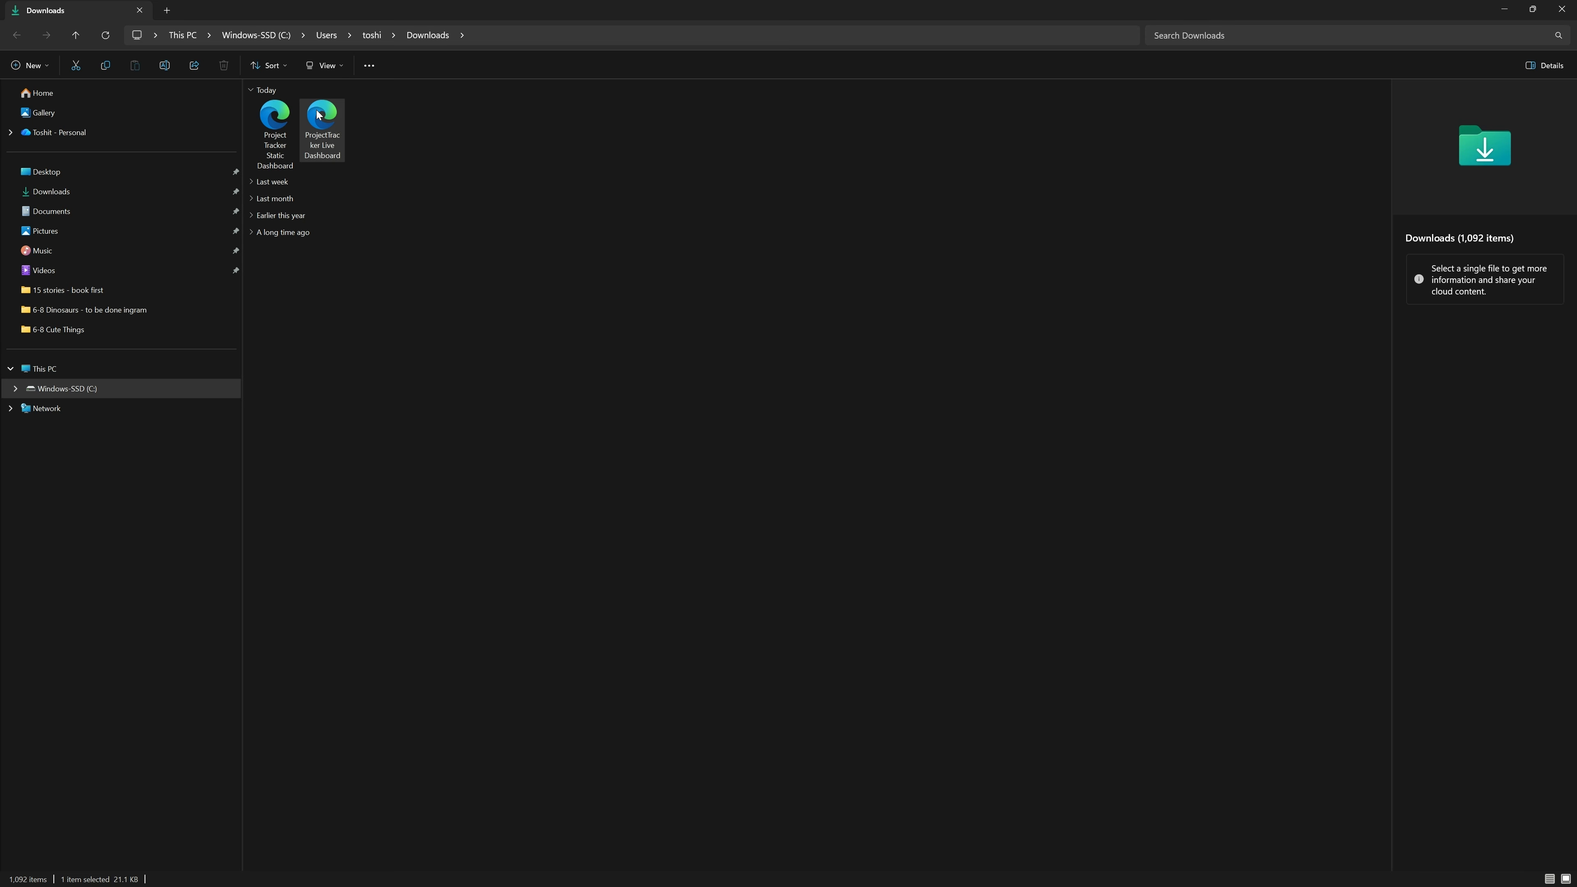
right_click(319, 115)
mouse_move(410, 182)
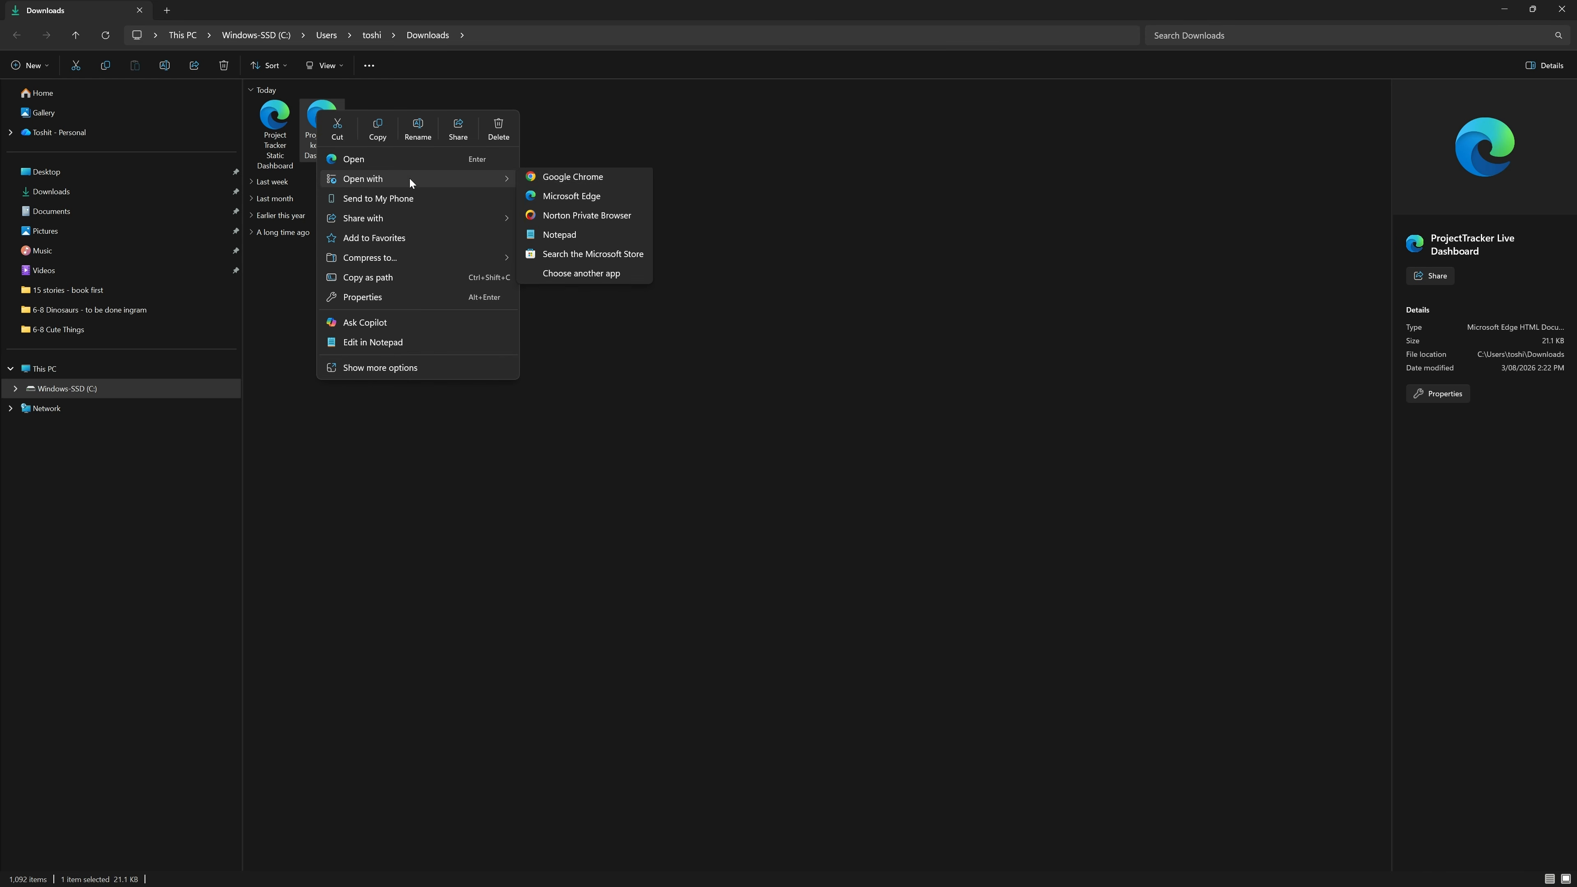
left_click(561, 196)
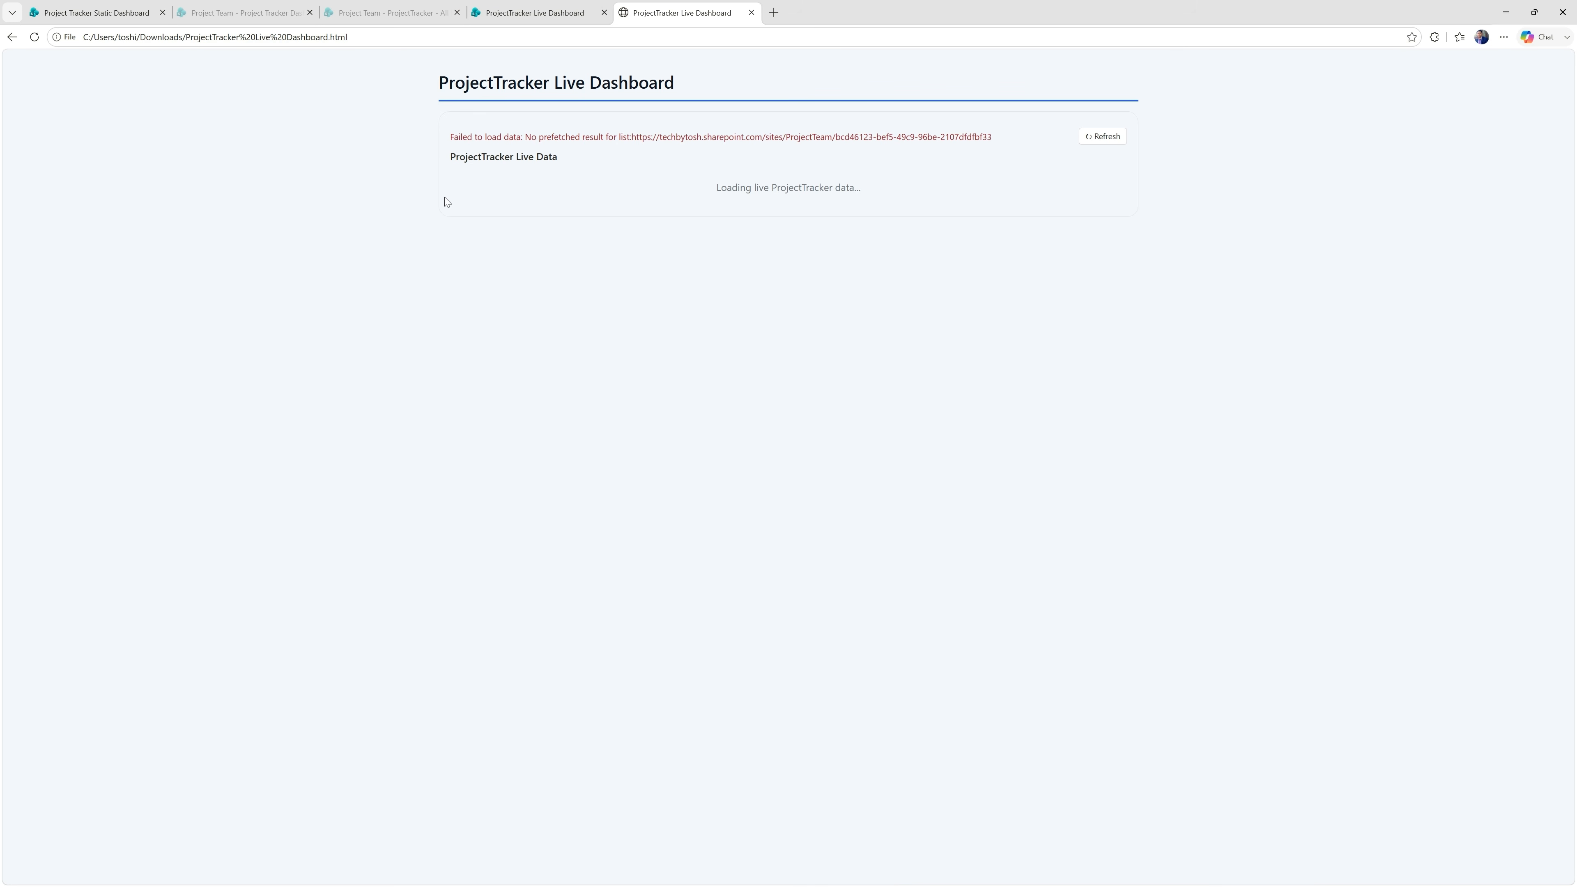
Switch to File Explorer and open the downloaded Project Tracker Static Dashboard file with Microsoft Edge.
key("alt+Tab")
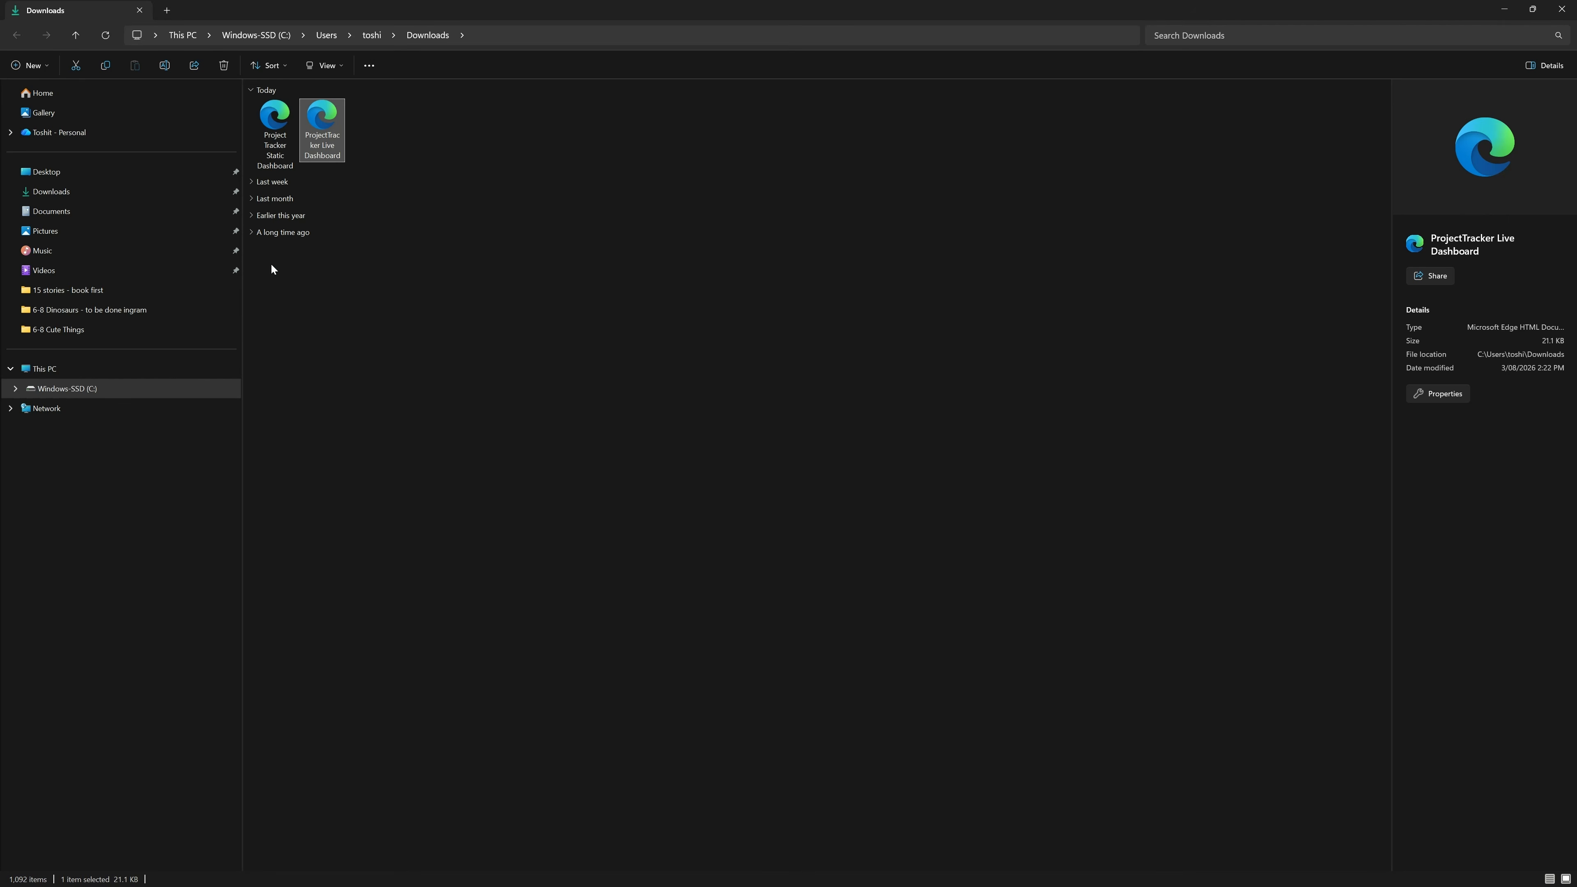
right_click(280, 122)
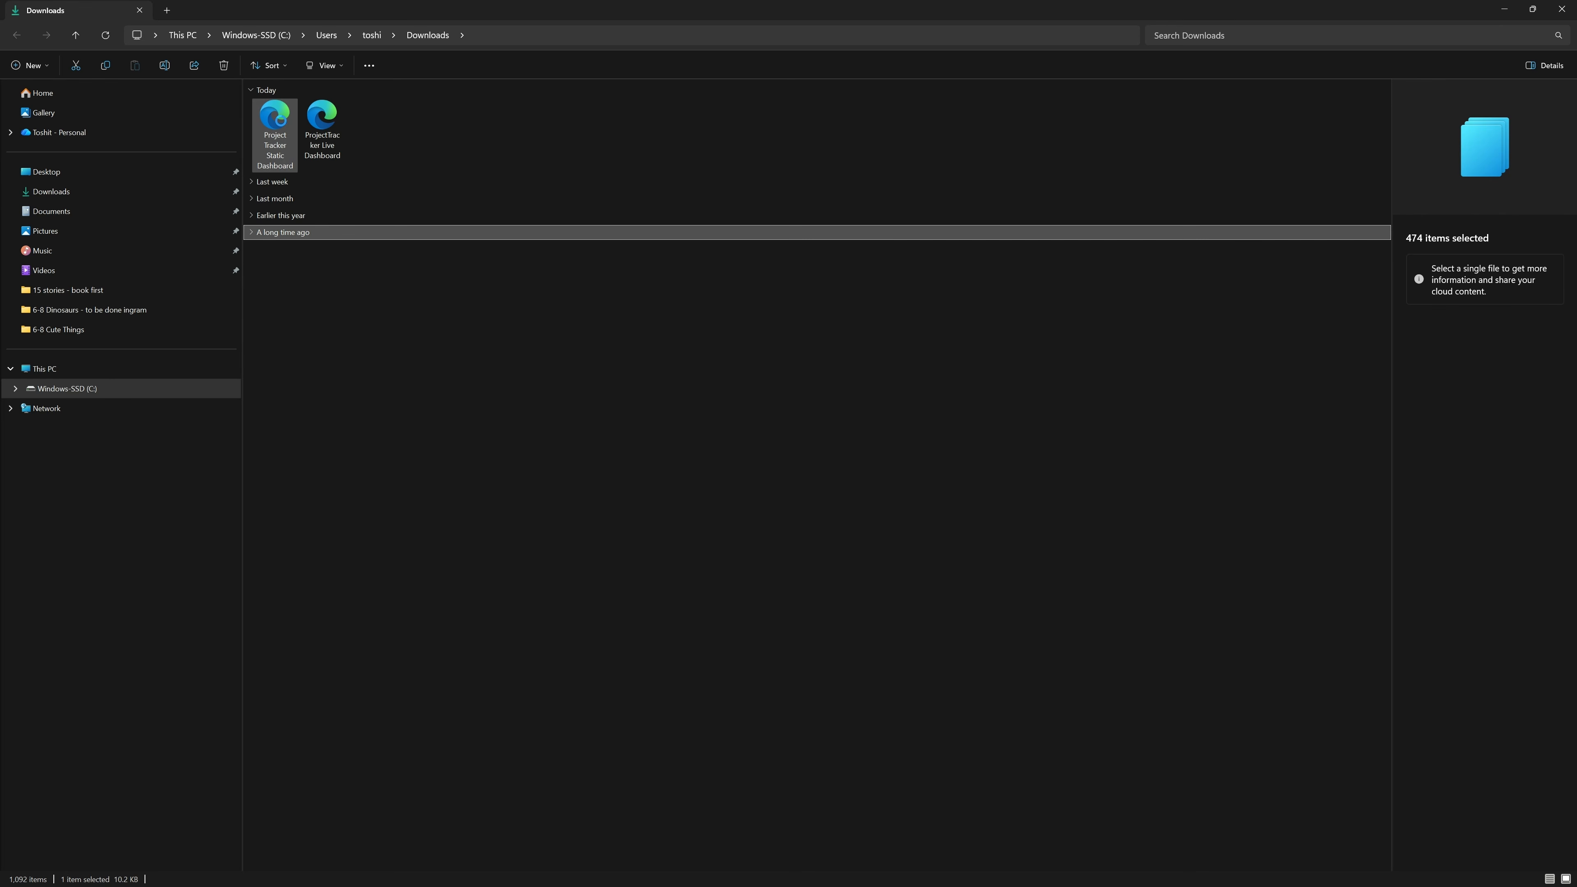
mouse_move(379, 189)
left_click(542, 192)
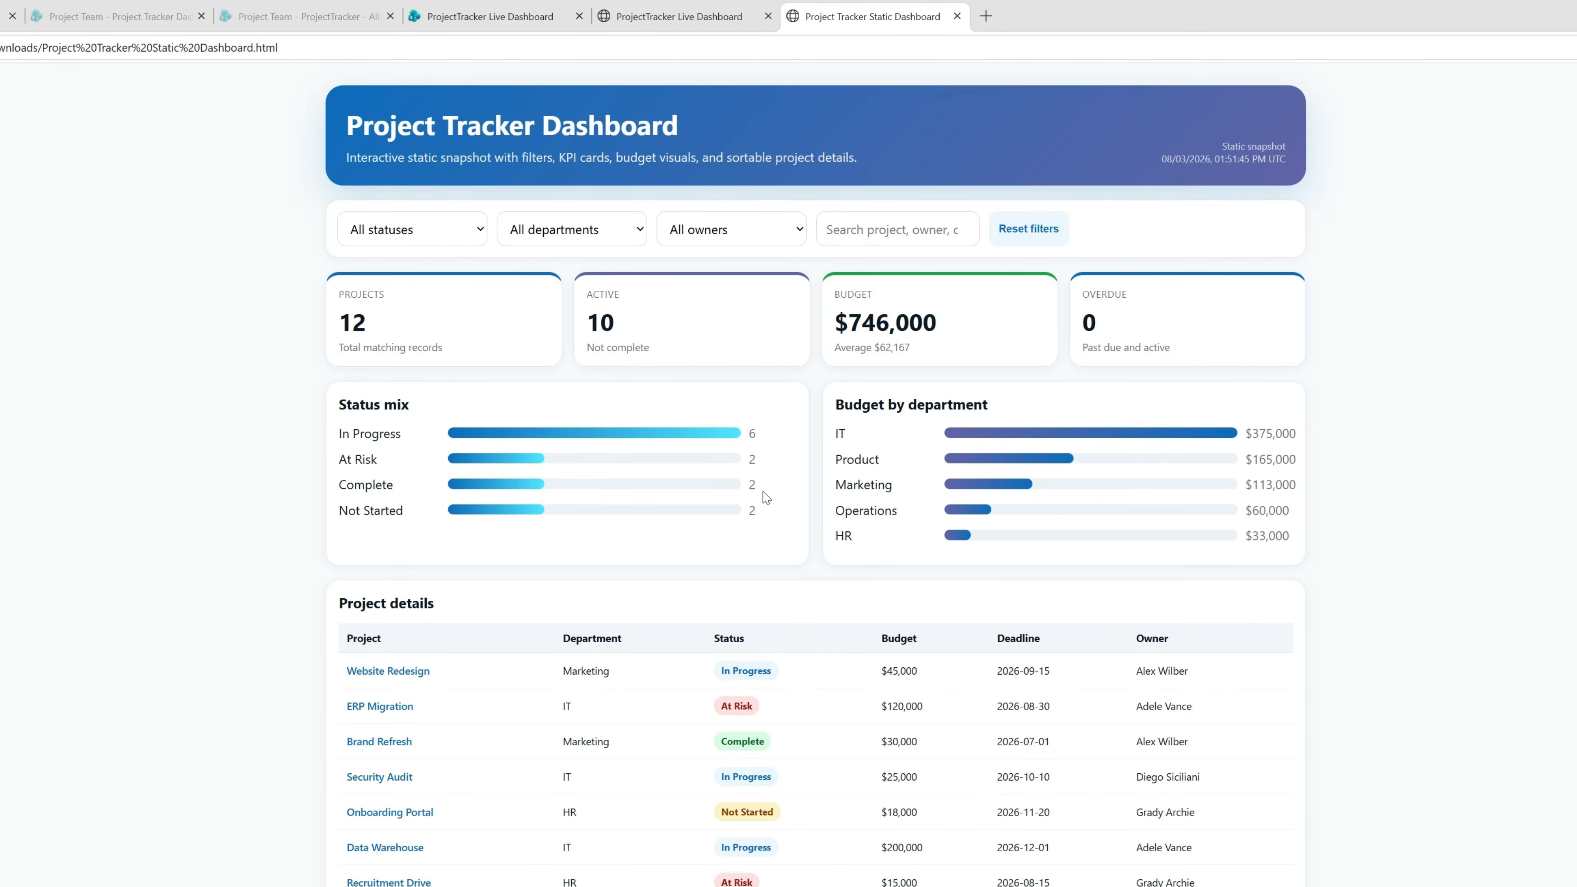
Filter the downloaded static dashboard to the Marketing department and refresh the SharePoint live dashboard to compare it with its downloaded copy.
left_click(569, 239)
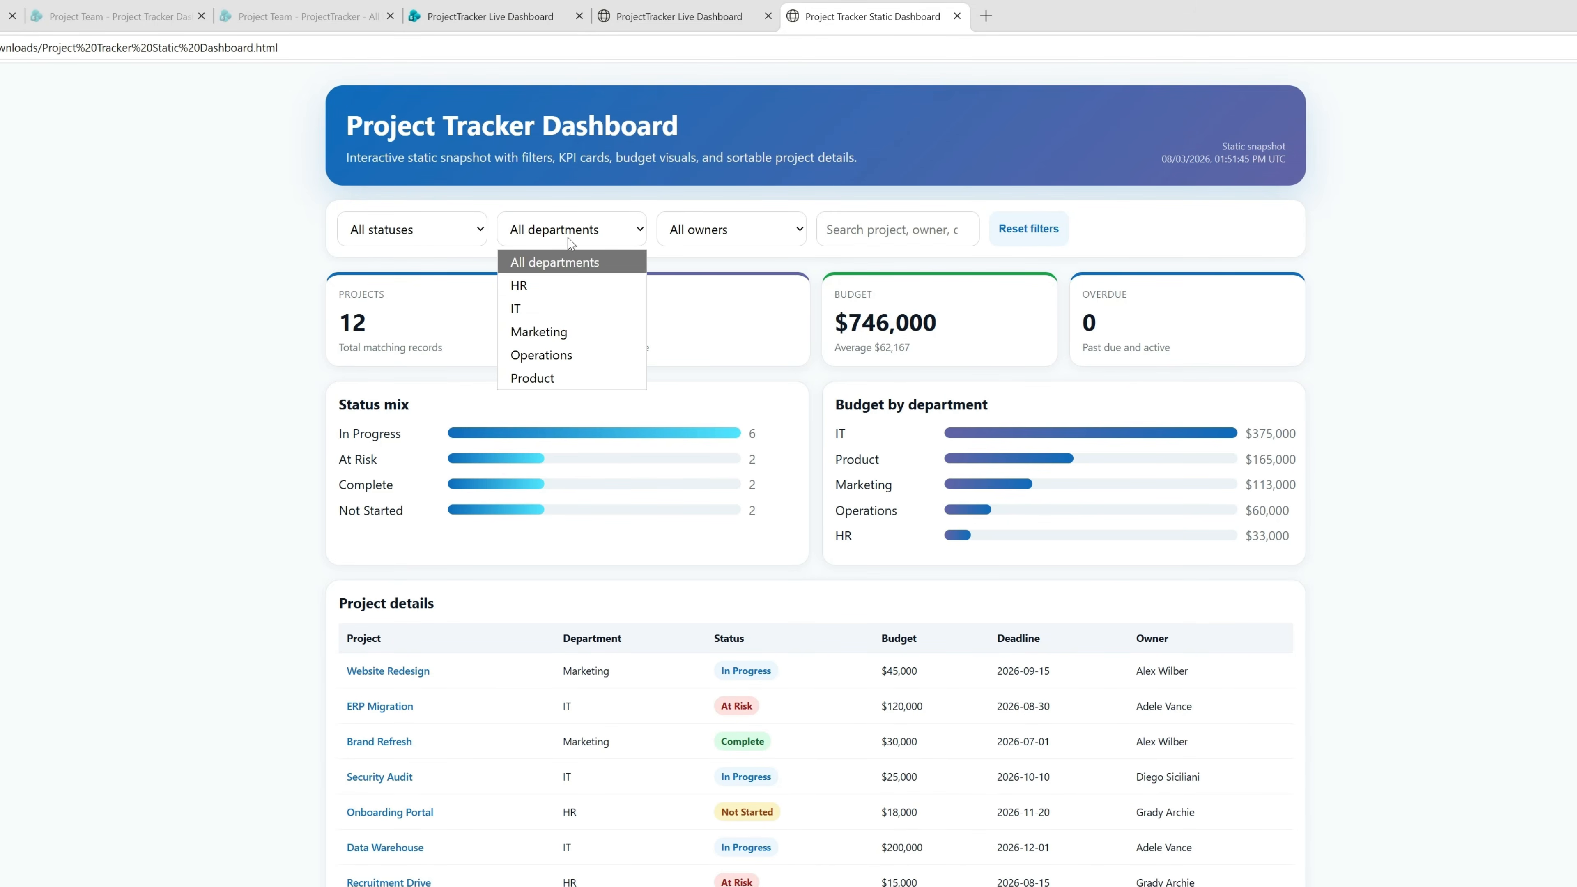
left_click(539, 332)
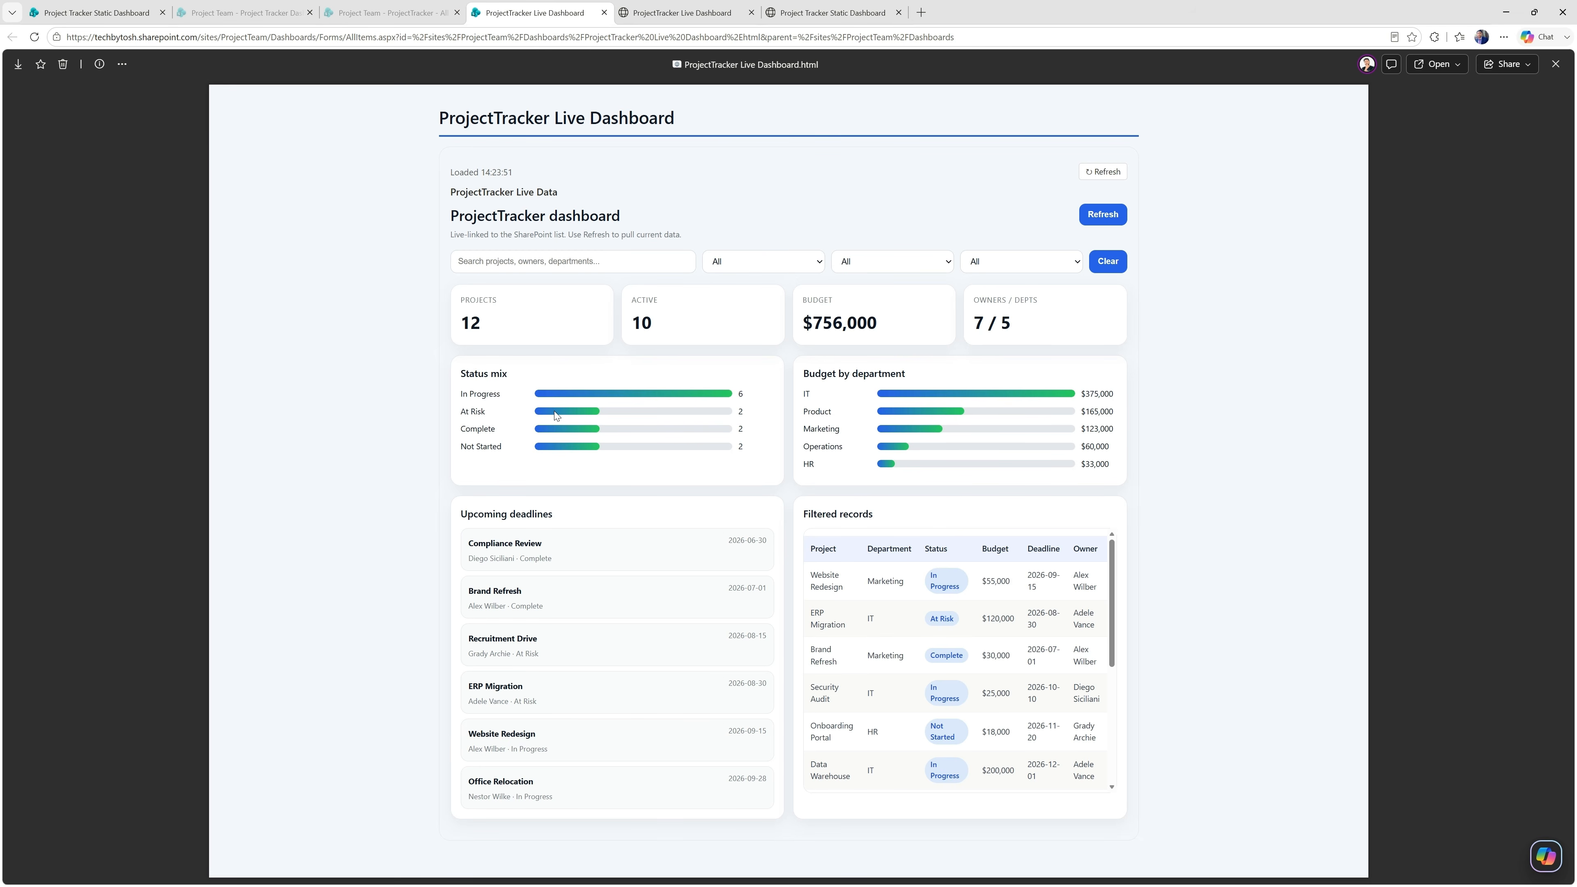
left_click(1103, 216)
left_click(683, 12)
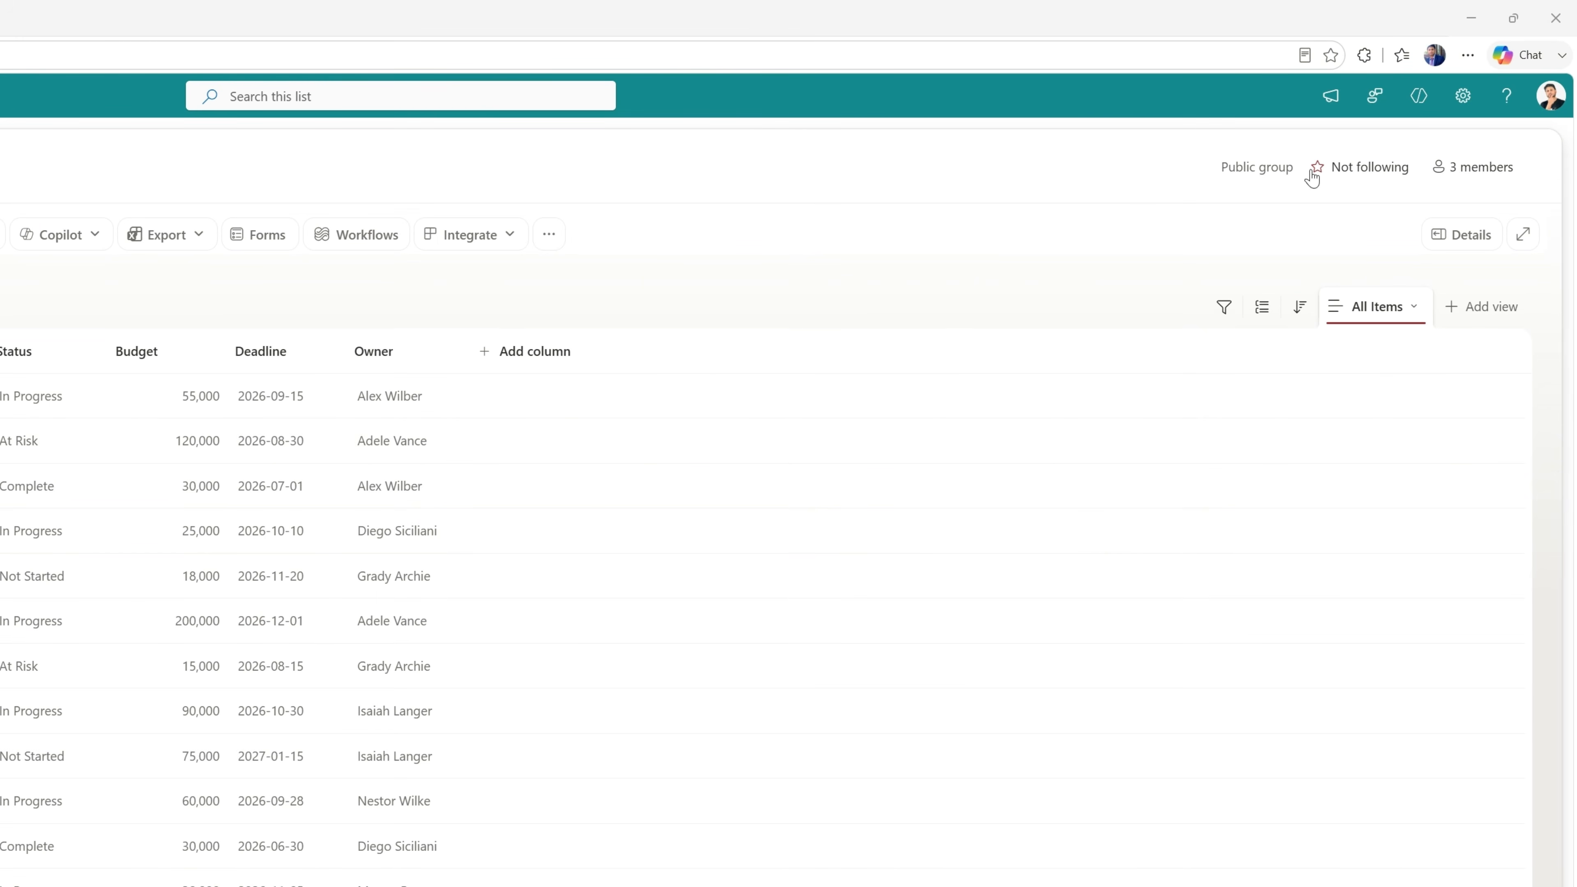
Open the ProjectTracker list's settings and display the permissions for the list.
left_click(1471, 98)
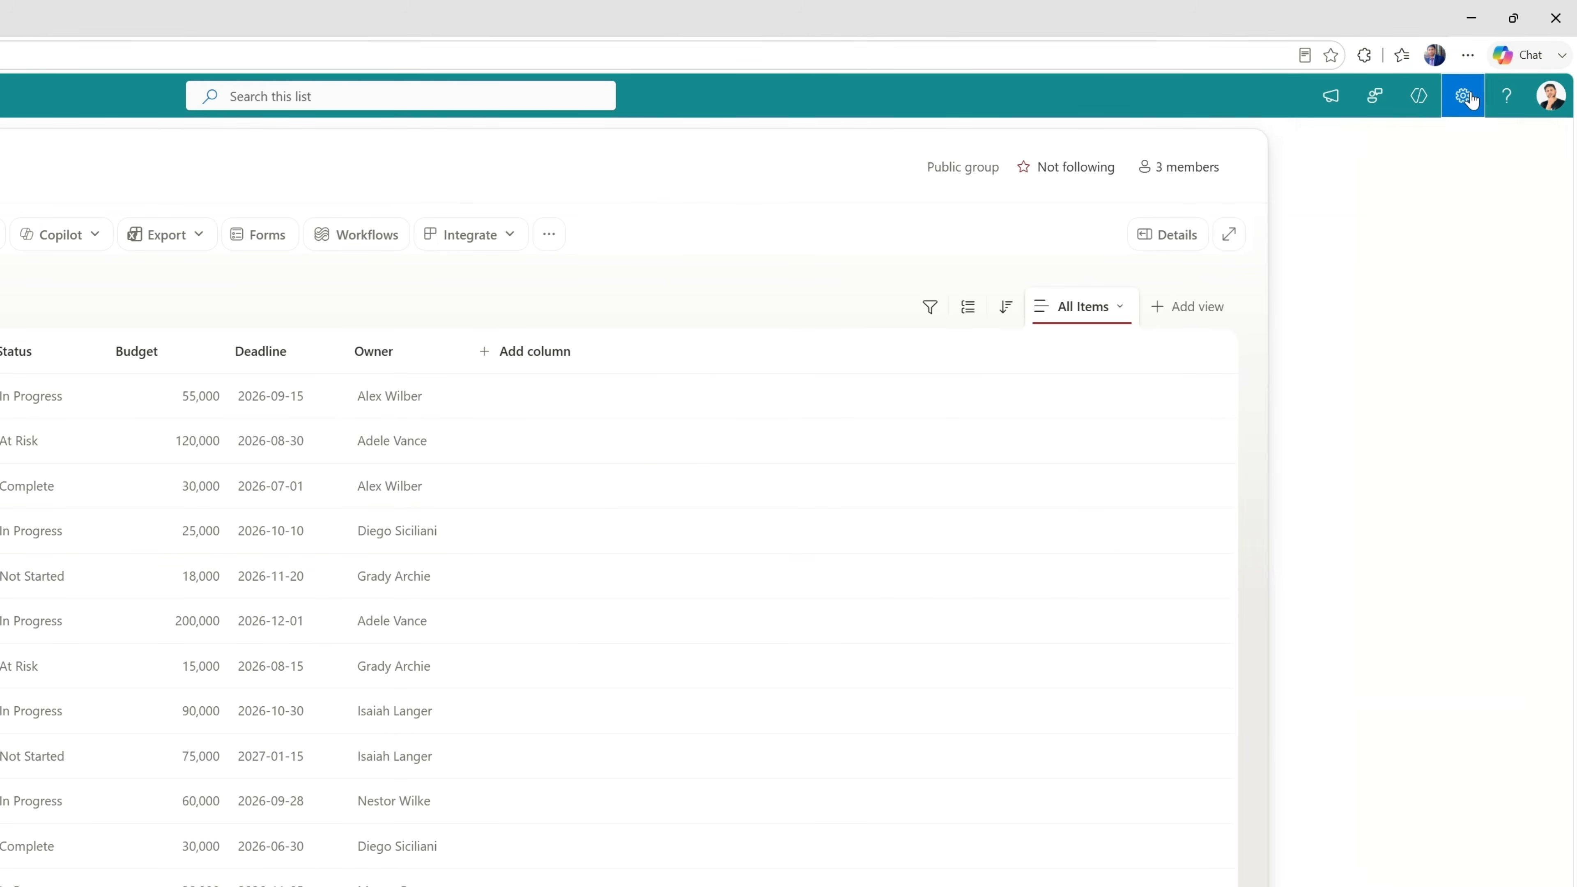
left_click(1327, 277)
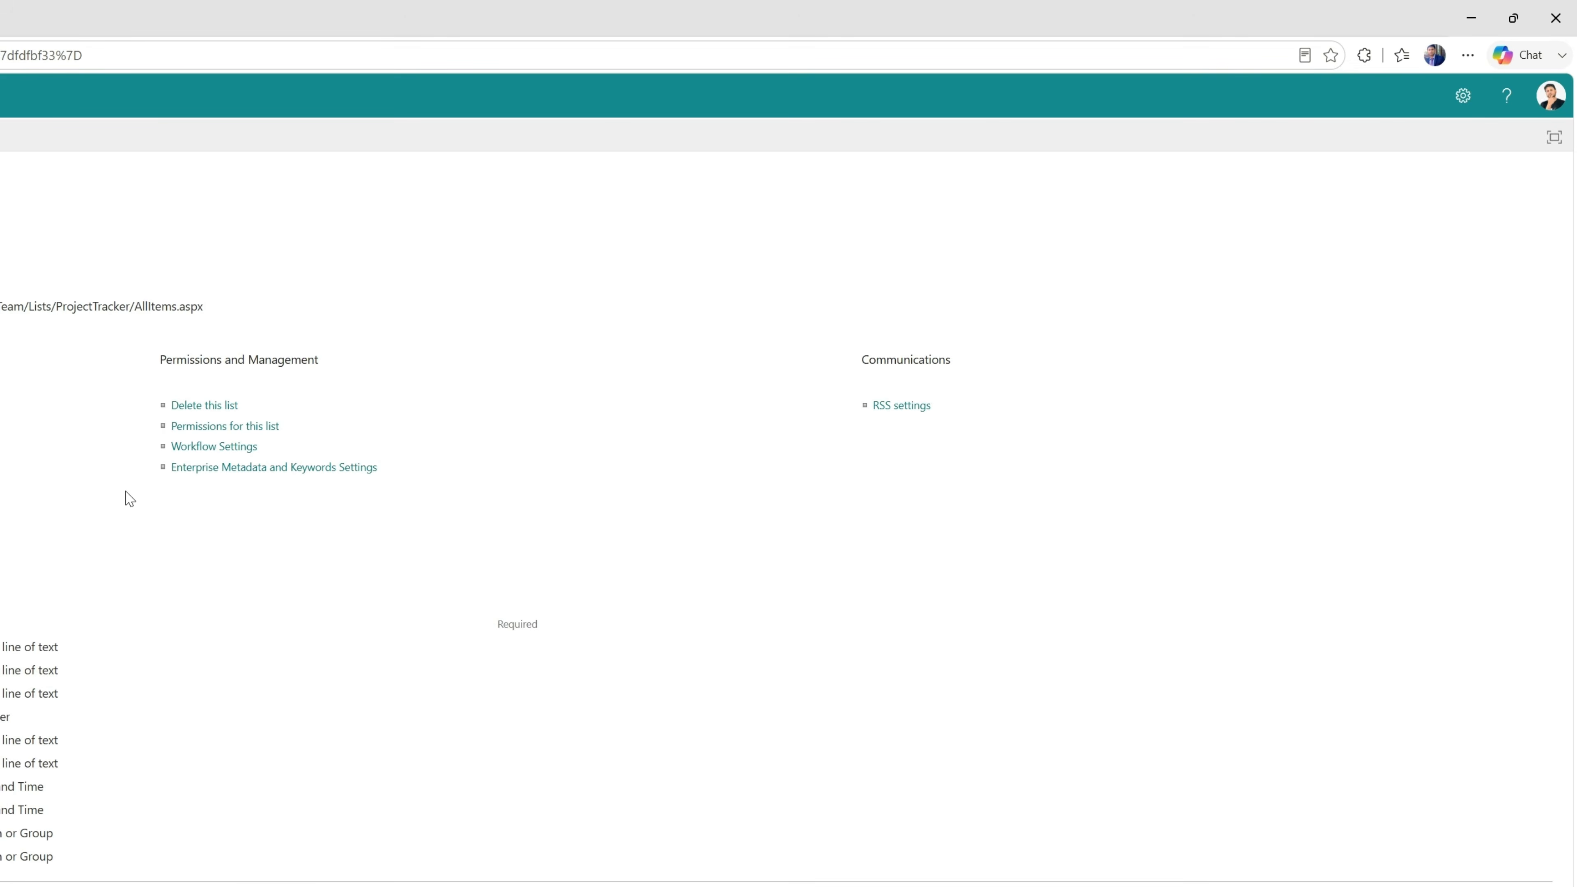
left_click(233, 430)
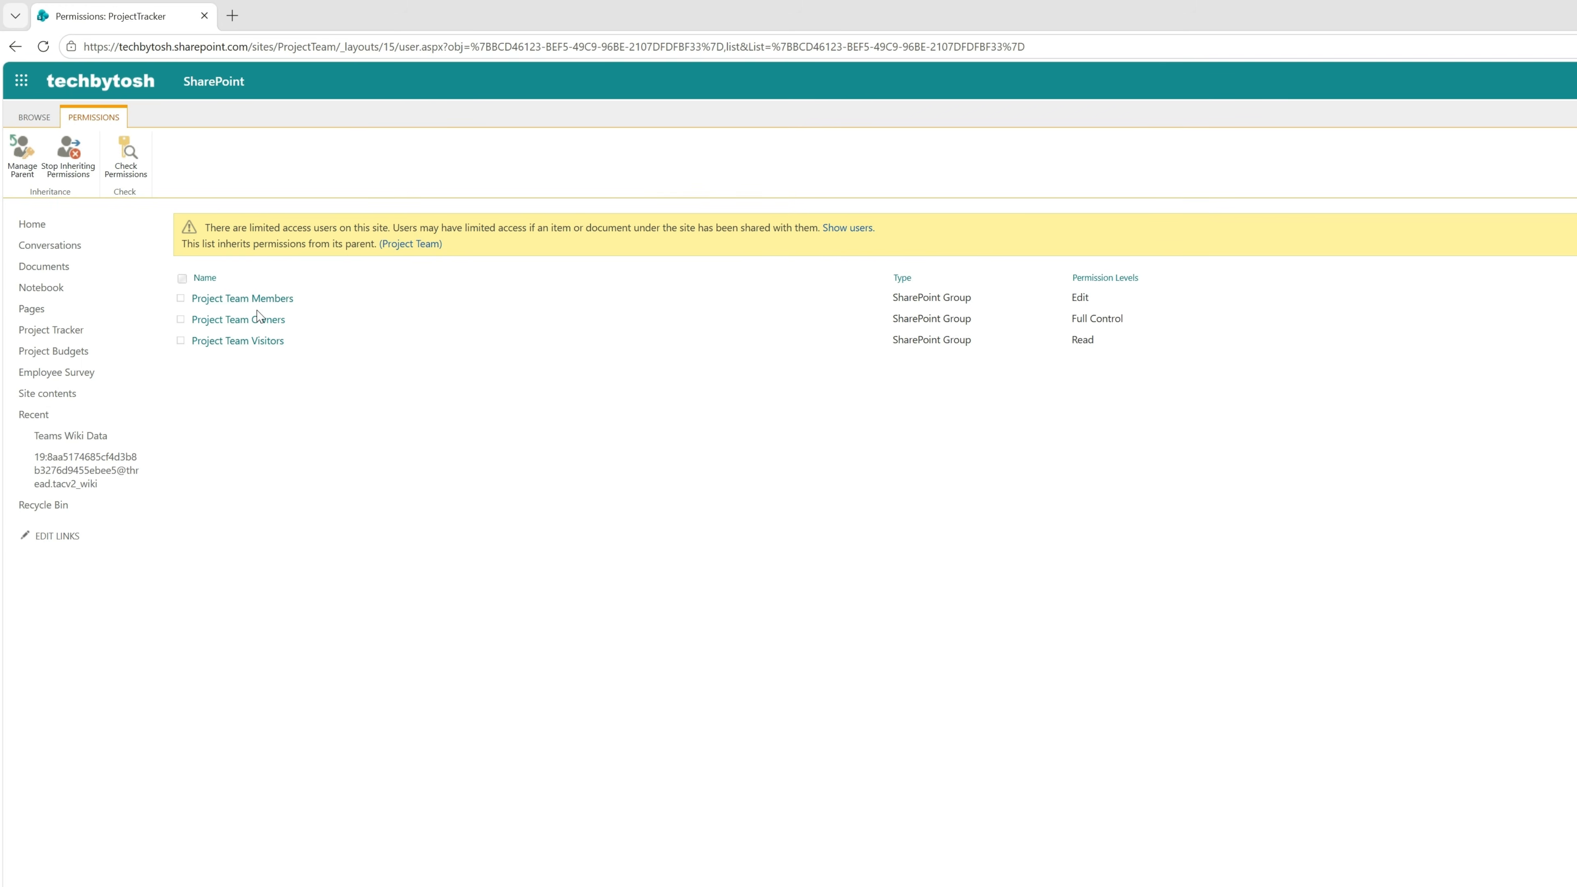
Review the Project Team Visitors, Owners and Members groups and open the Project Team Members entry's user information.
left_click(256, 343)
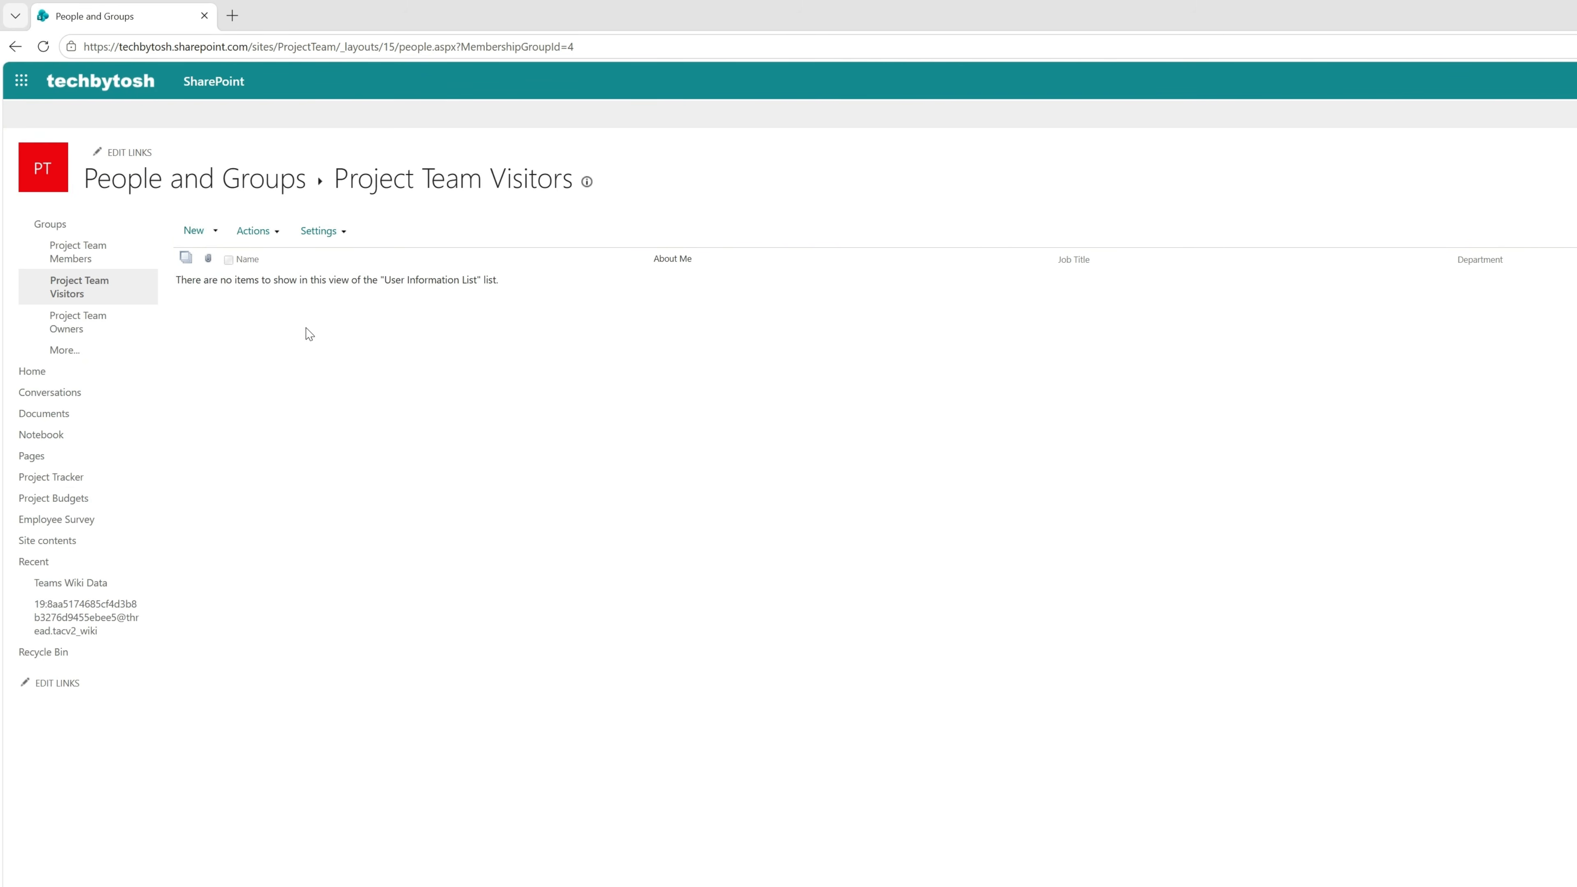
left_click(77, 331)
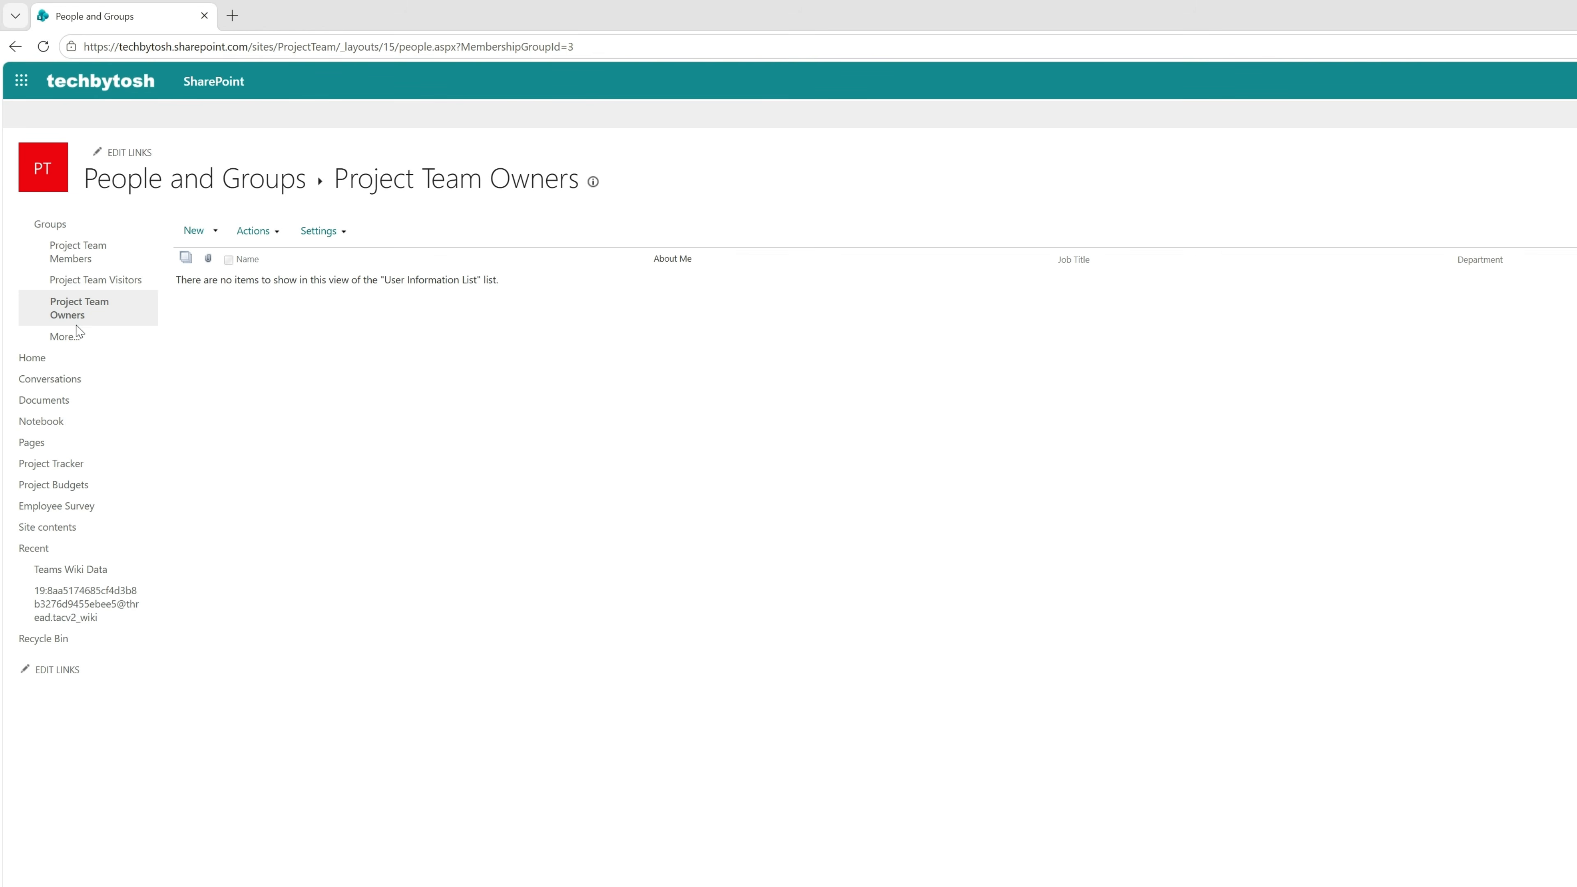
left_click(82, 254)
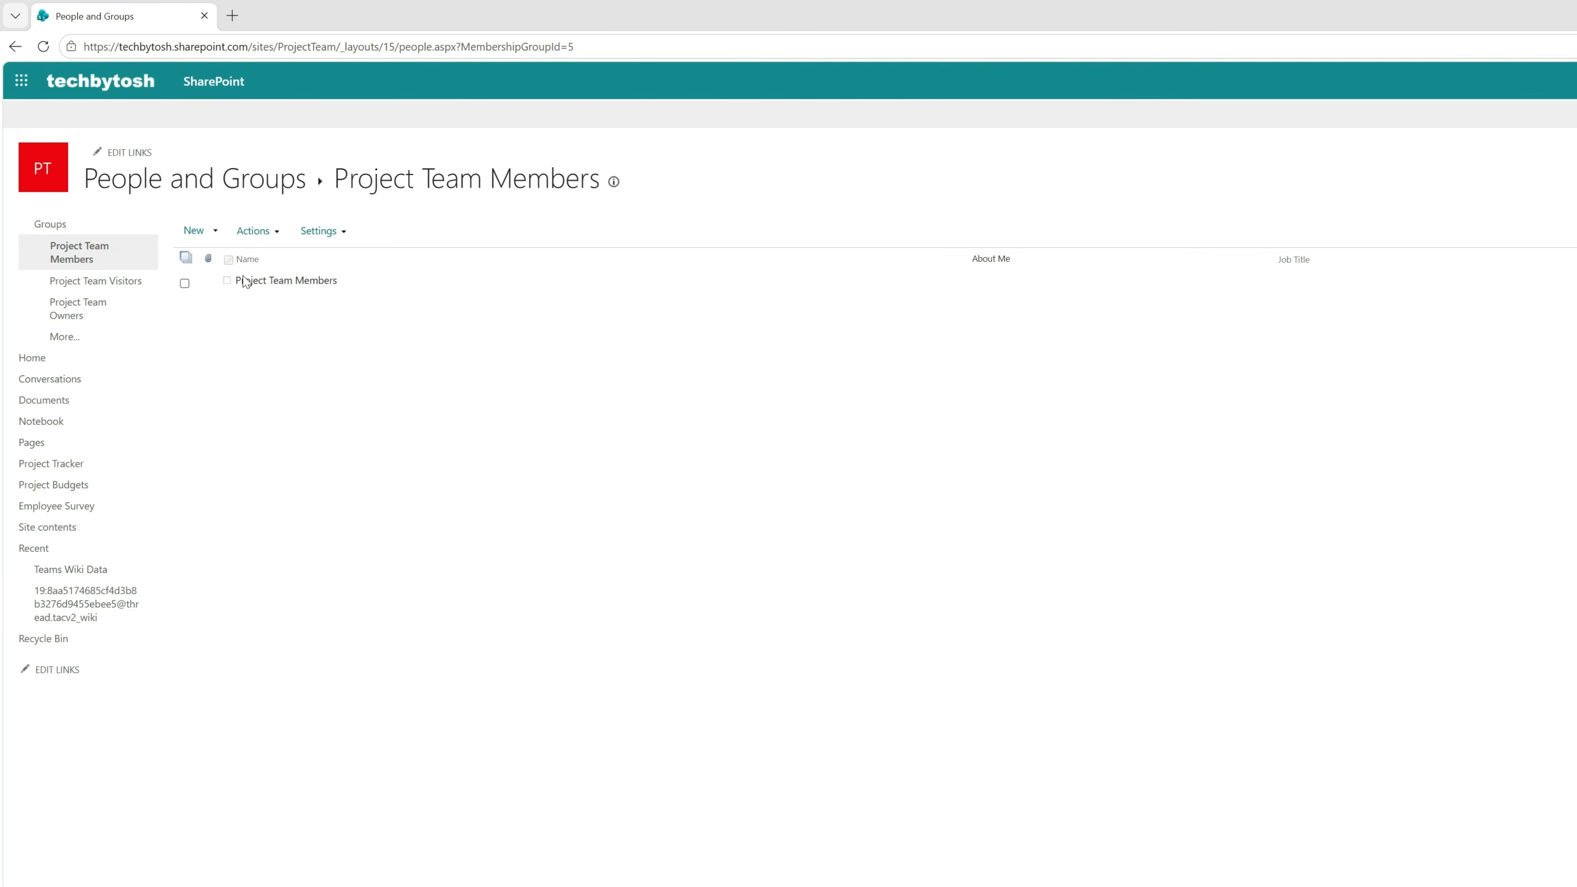
left_click(299, 281)
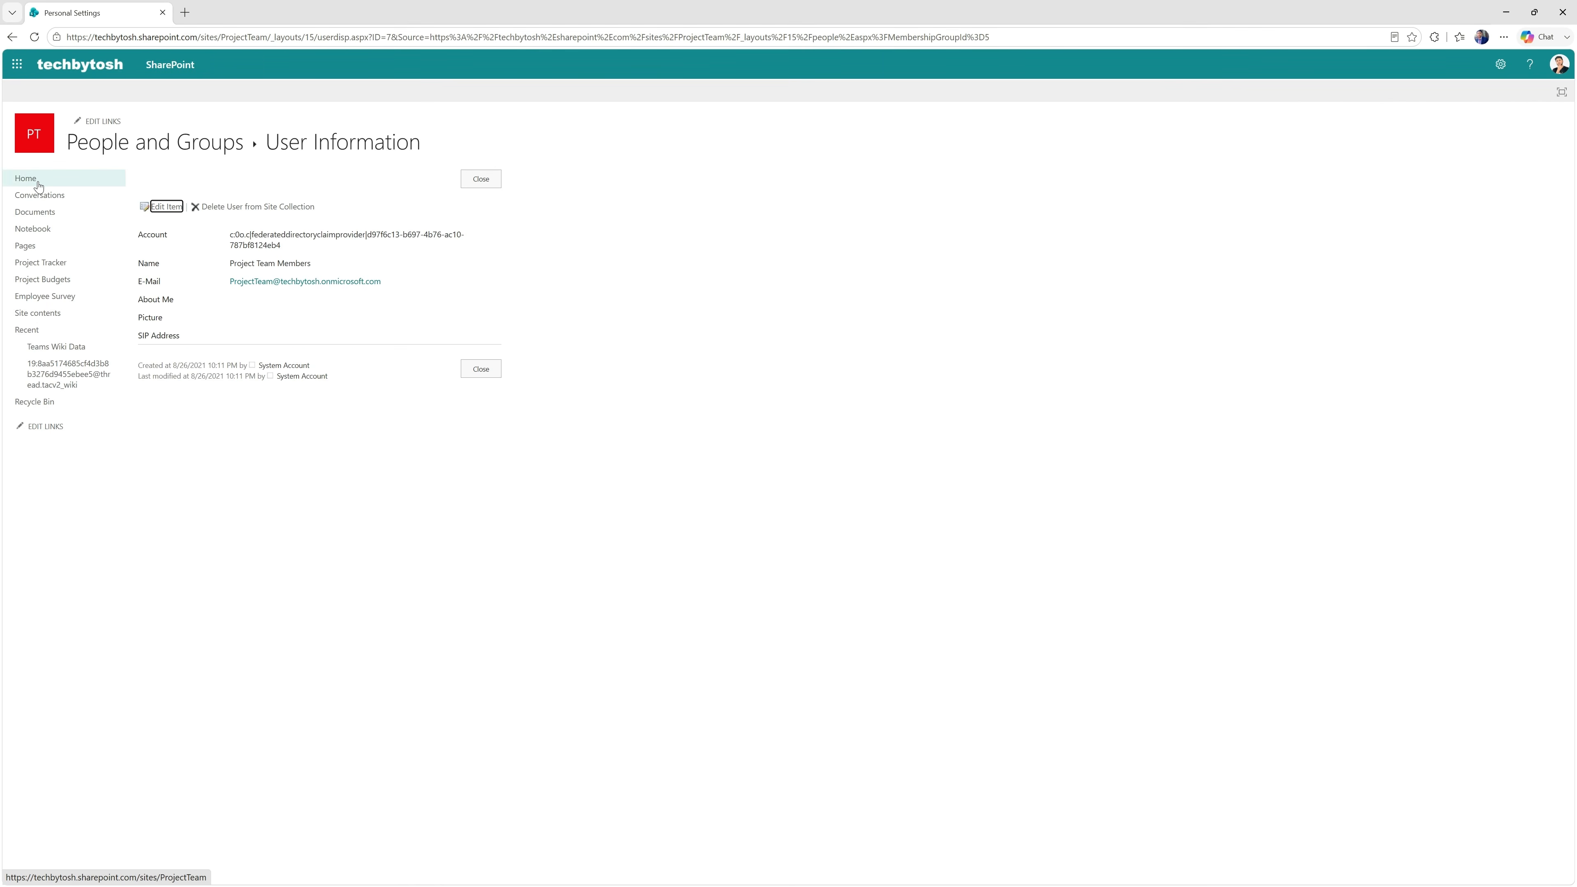
Return to the Project Tracker list, review the site's group membership and close the member list.
left_click(42, 264)
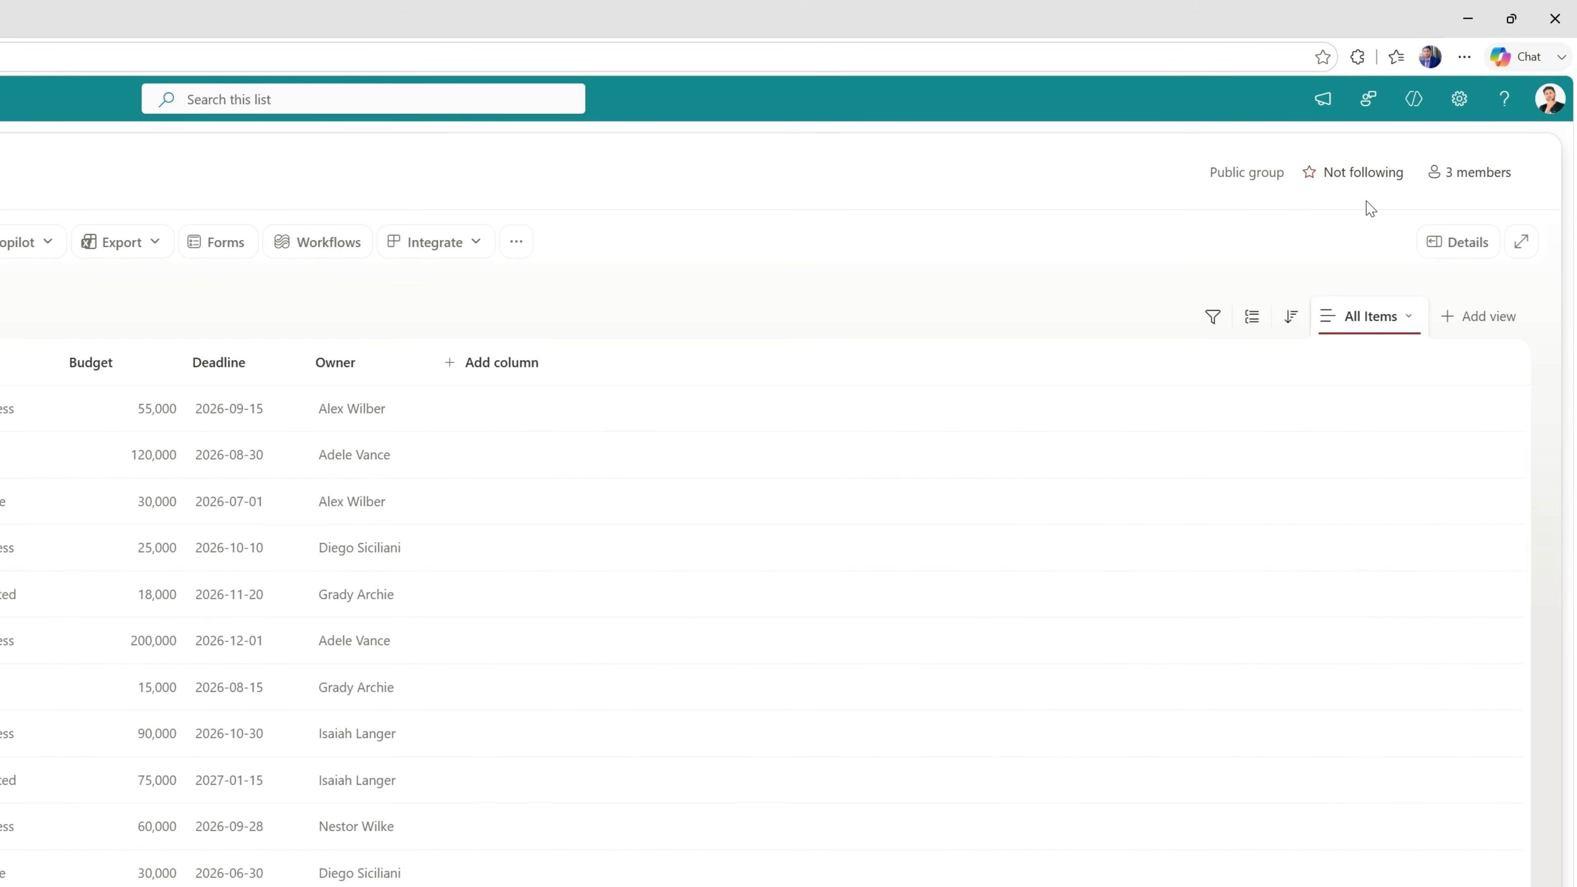
left_click(1480, 183)
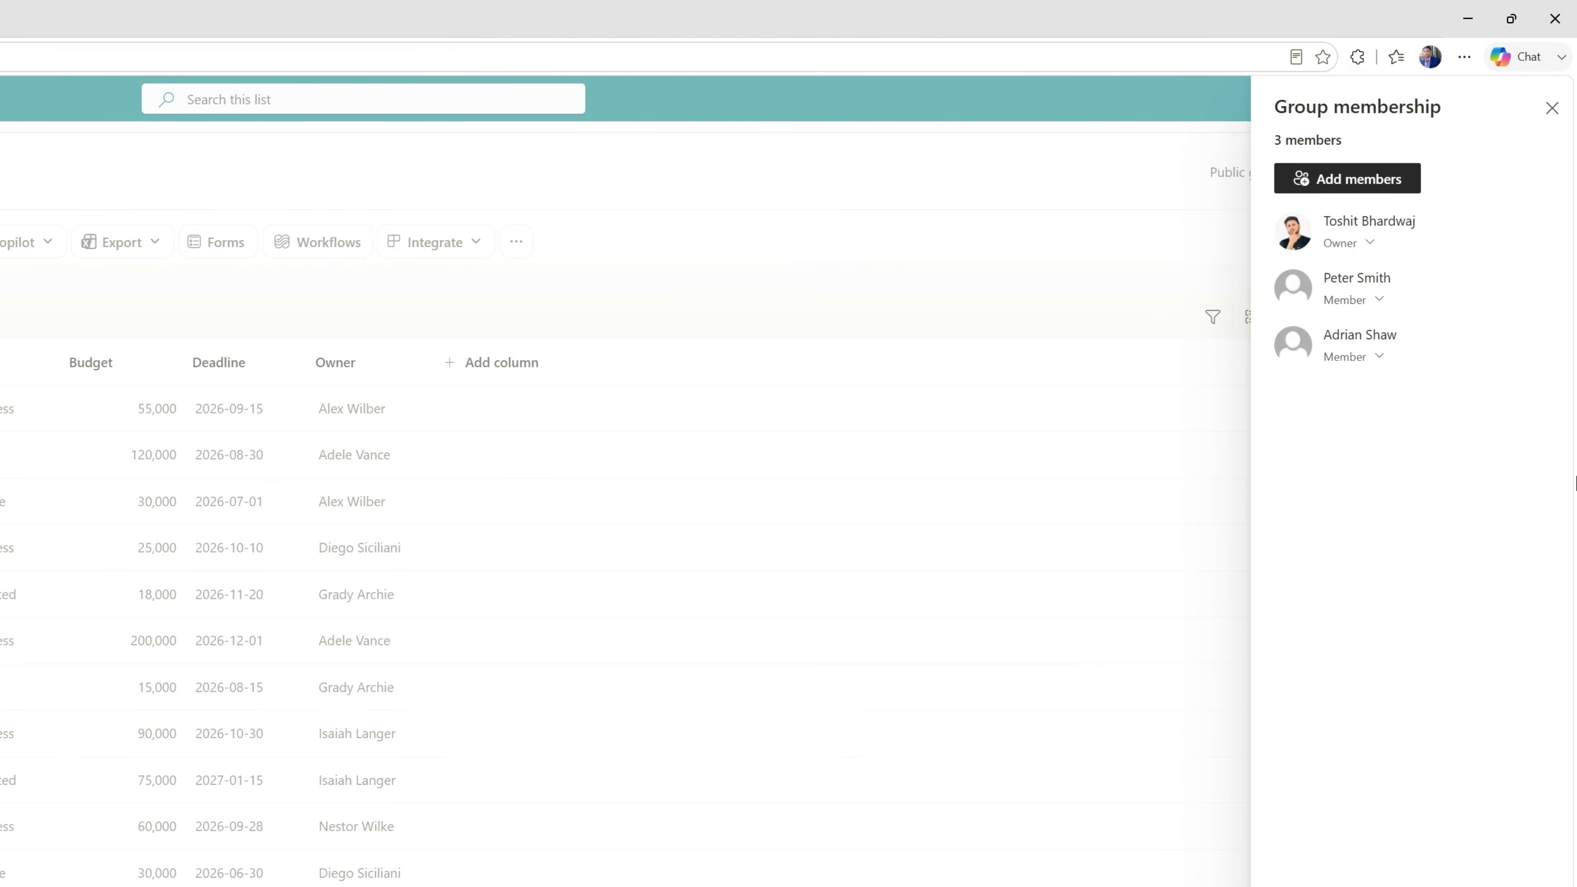
left_click(982, 832)
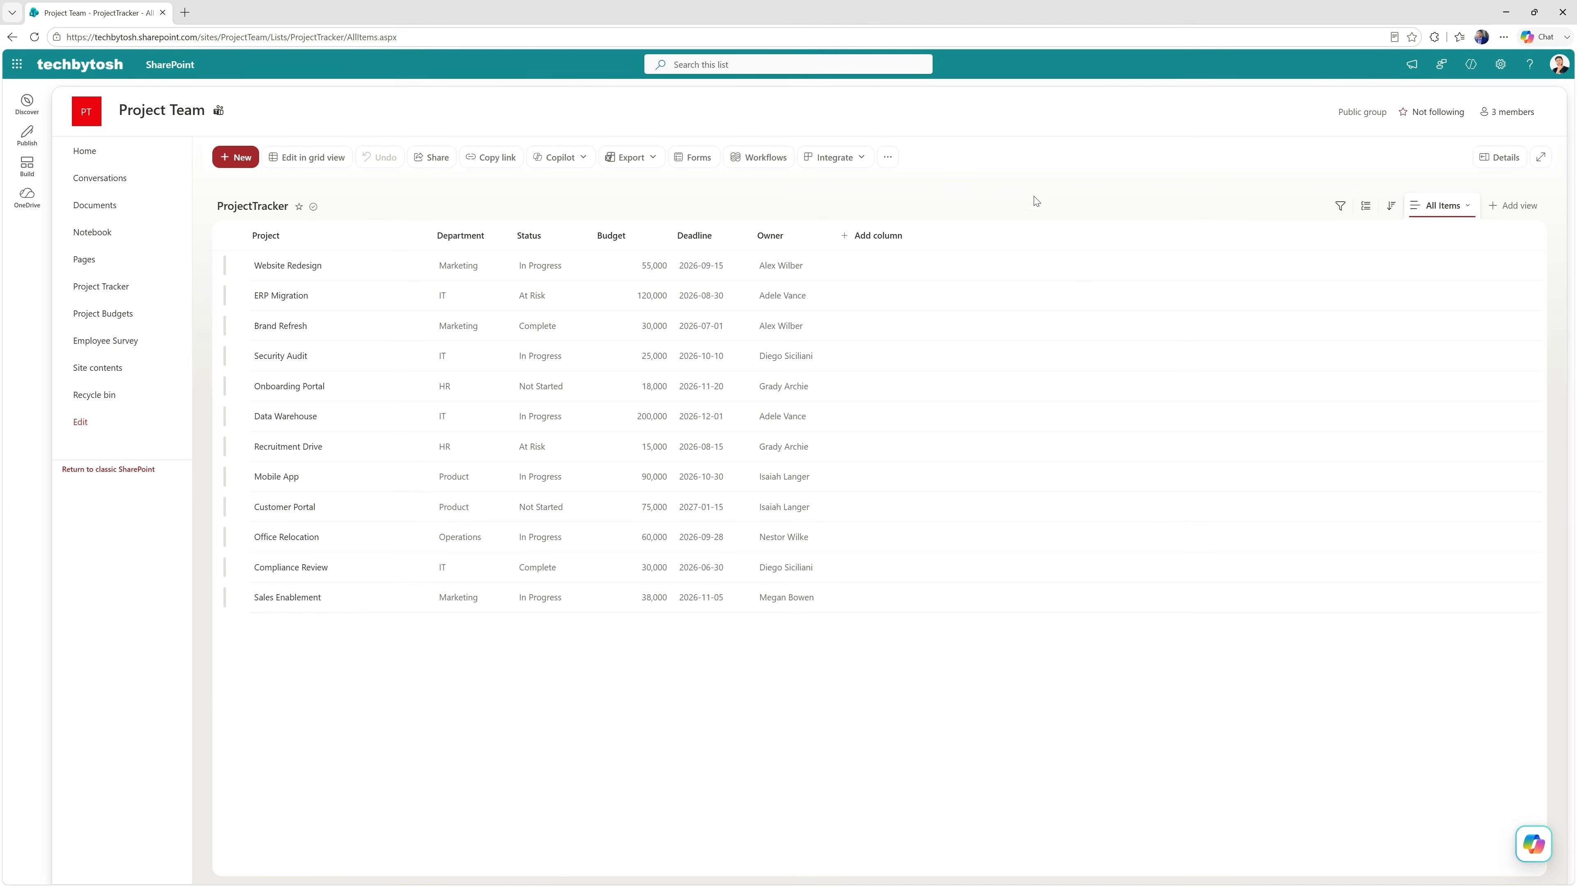
Share Project Tracker Dashboard - Modern.html from the Documents library with the test user and send the invitation.
left_click(93, 211)
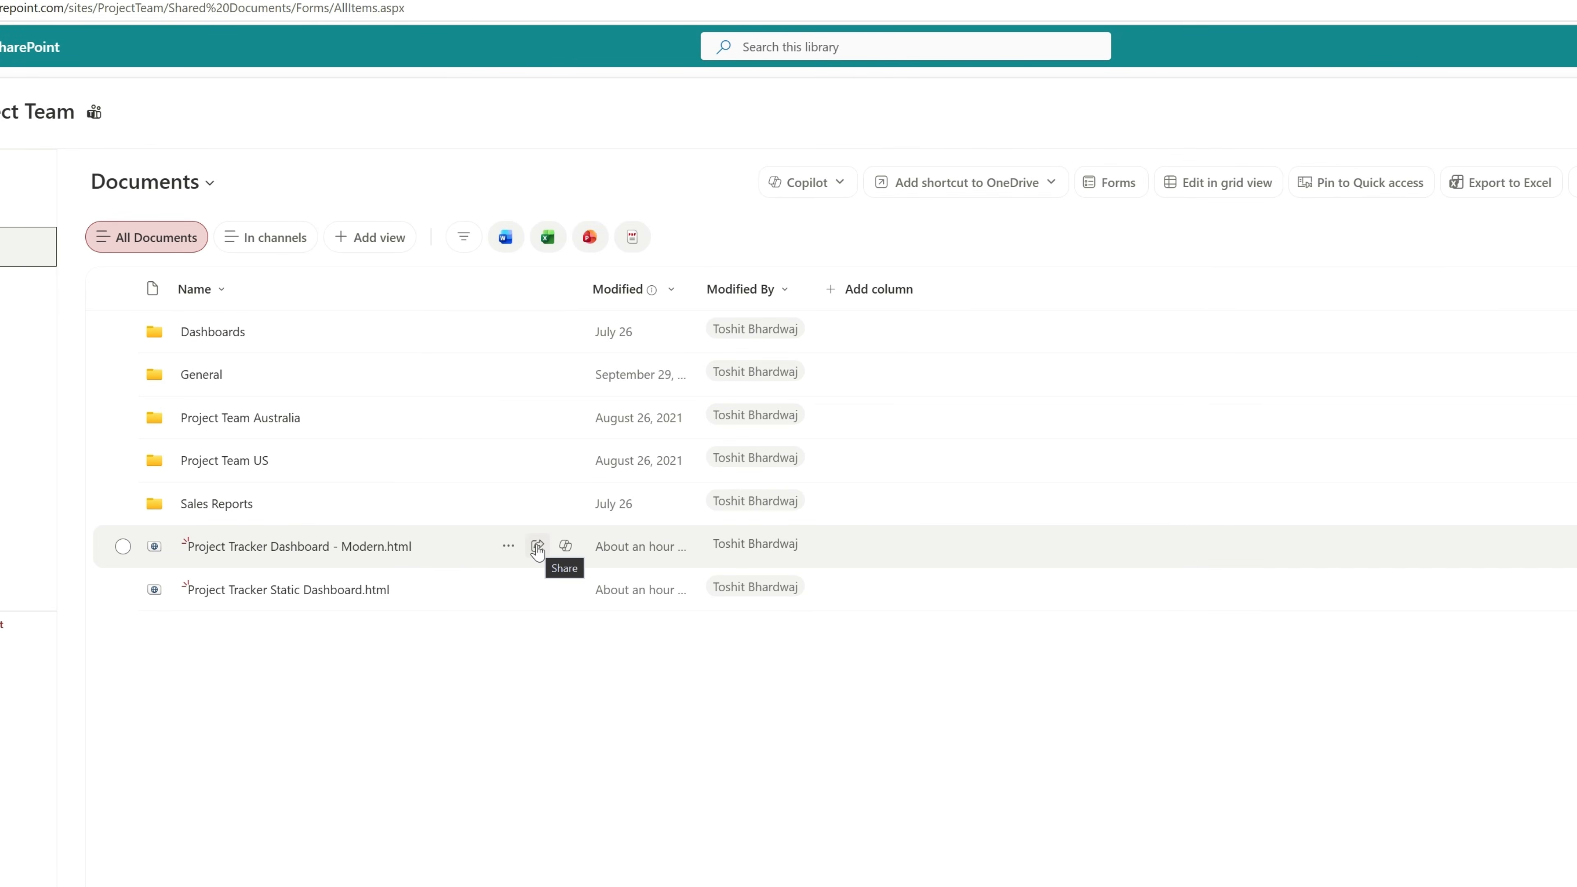
left_click(537, 546)
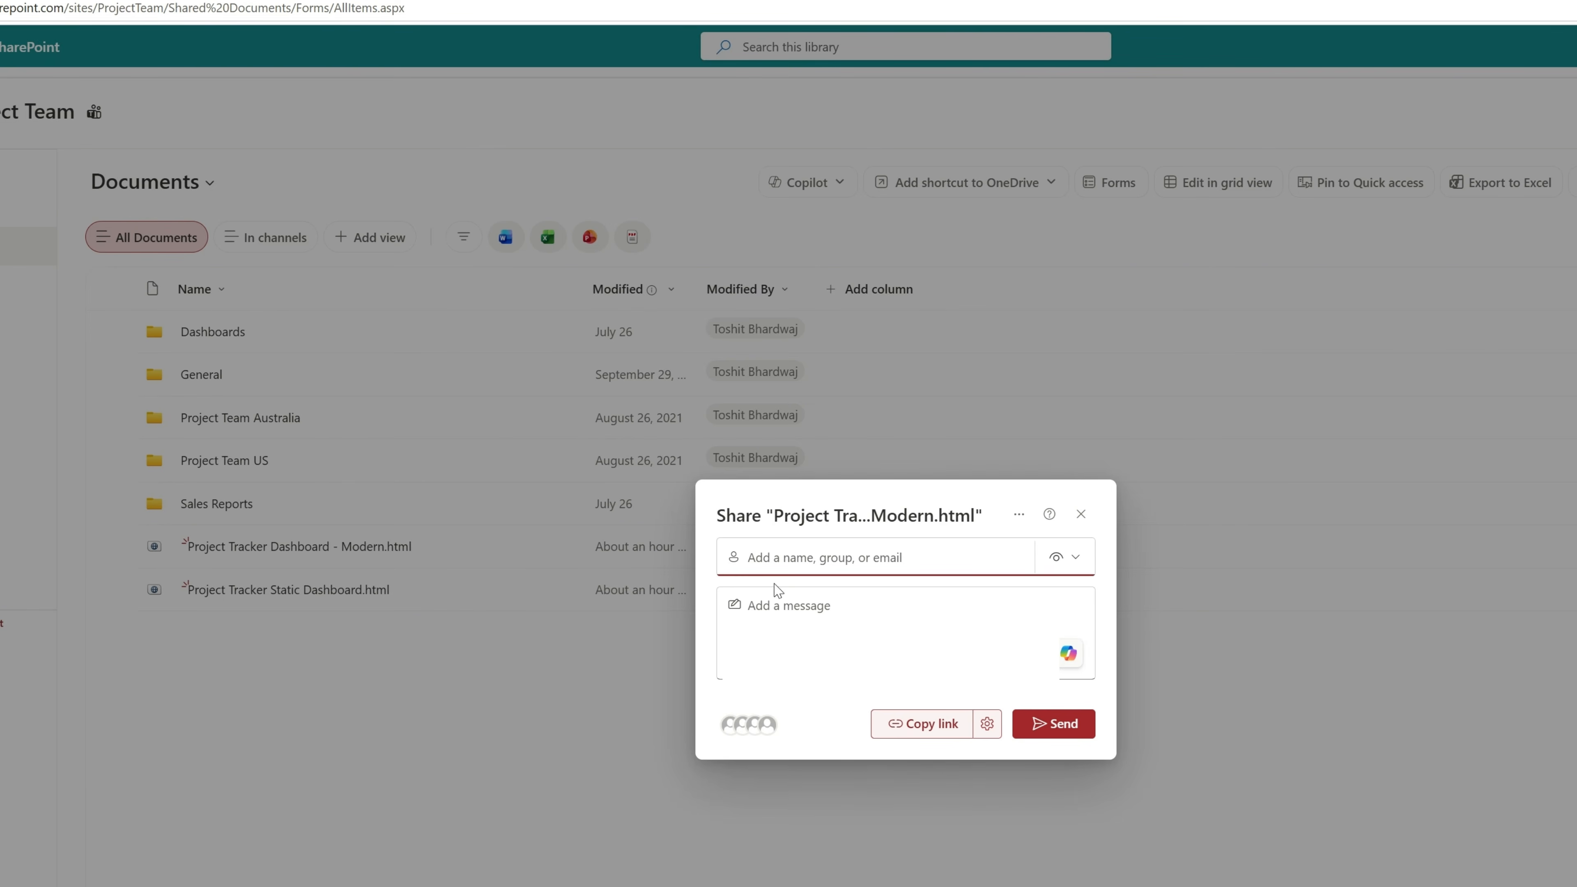
left_click(803, 555)
type("stev")
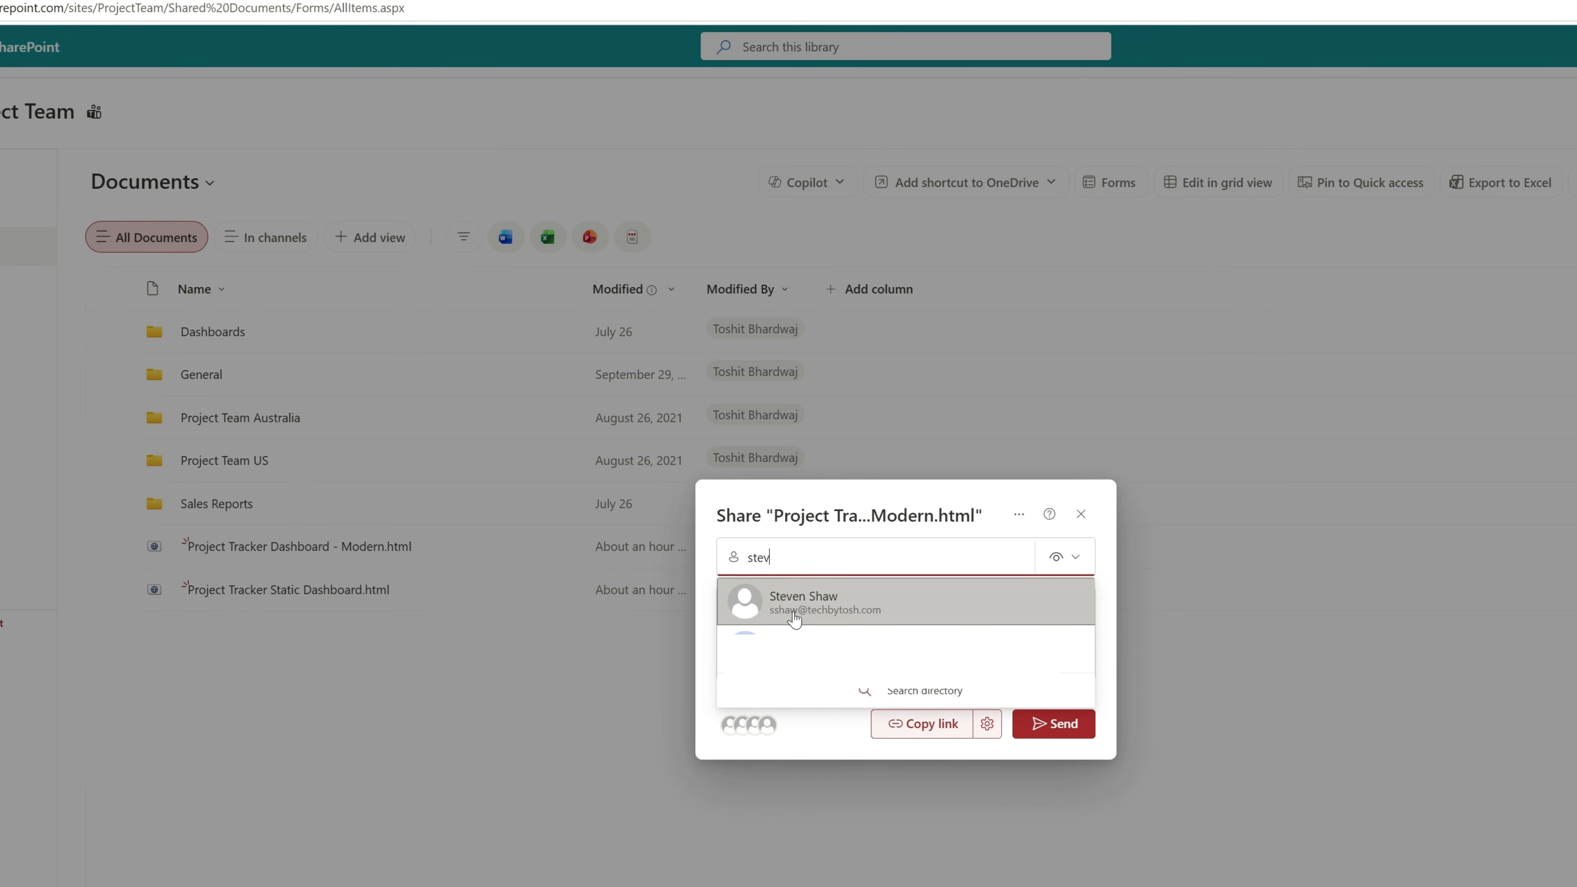
left_click(794, 617)
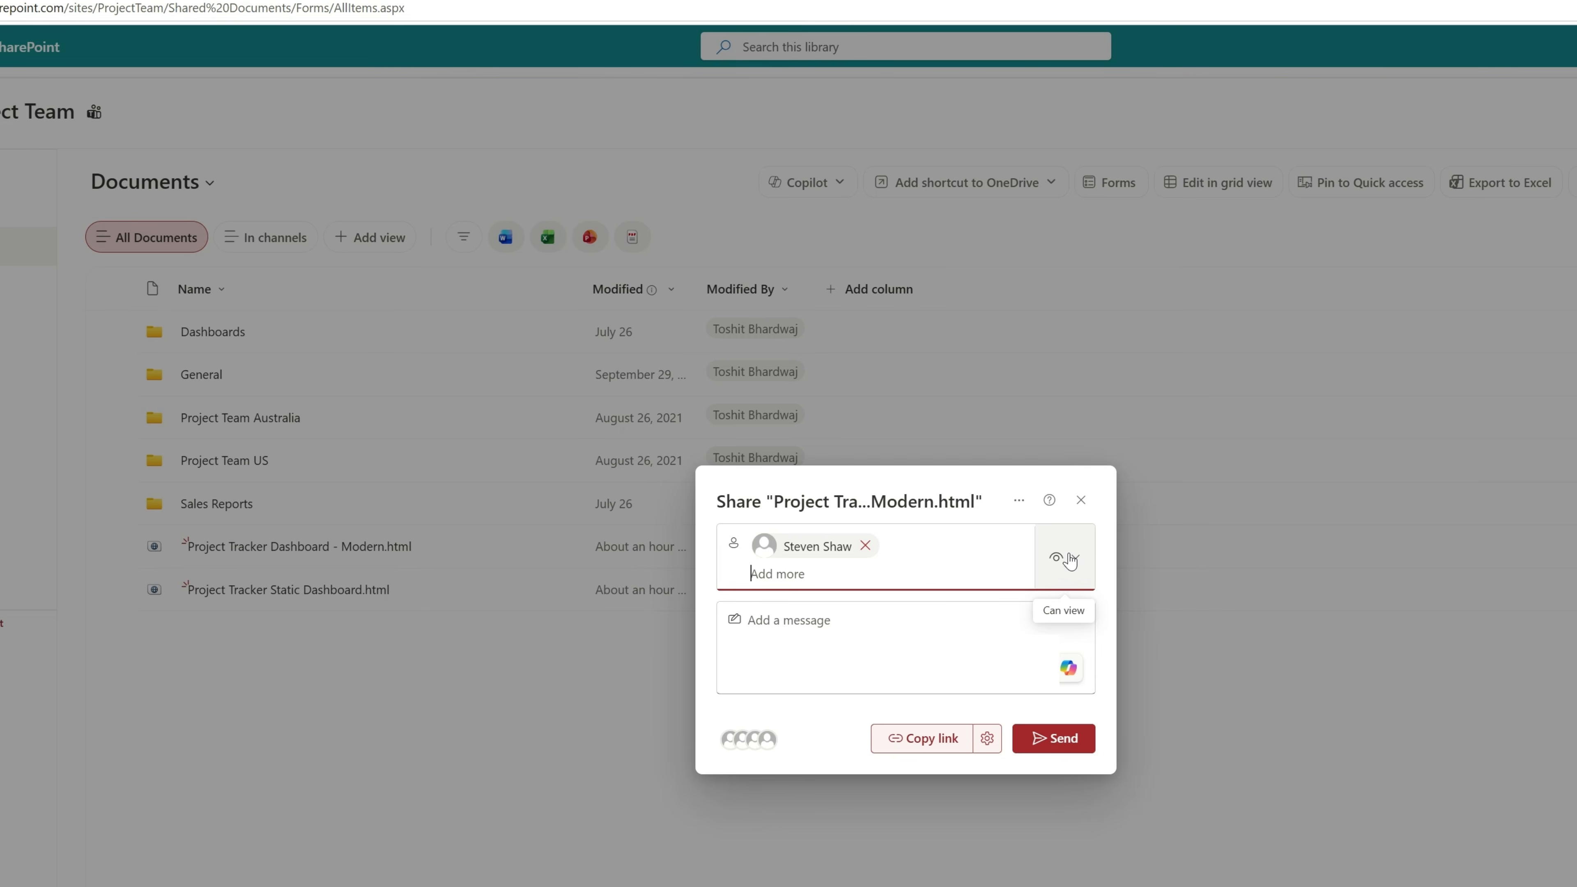
left_click(1053, 740)
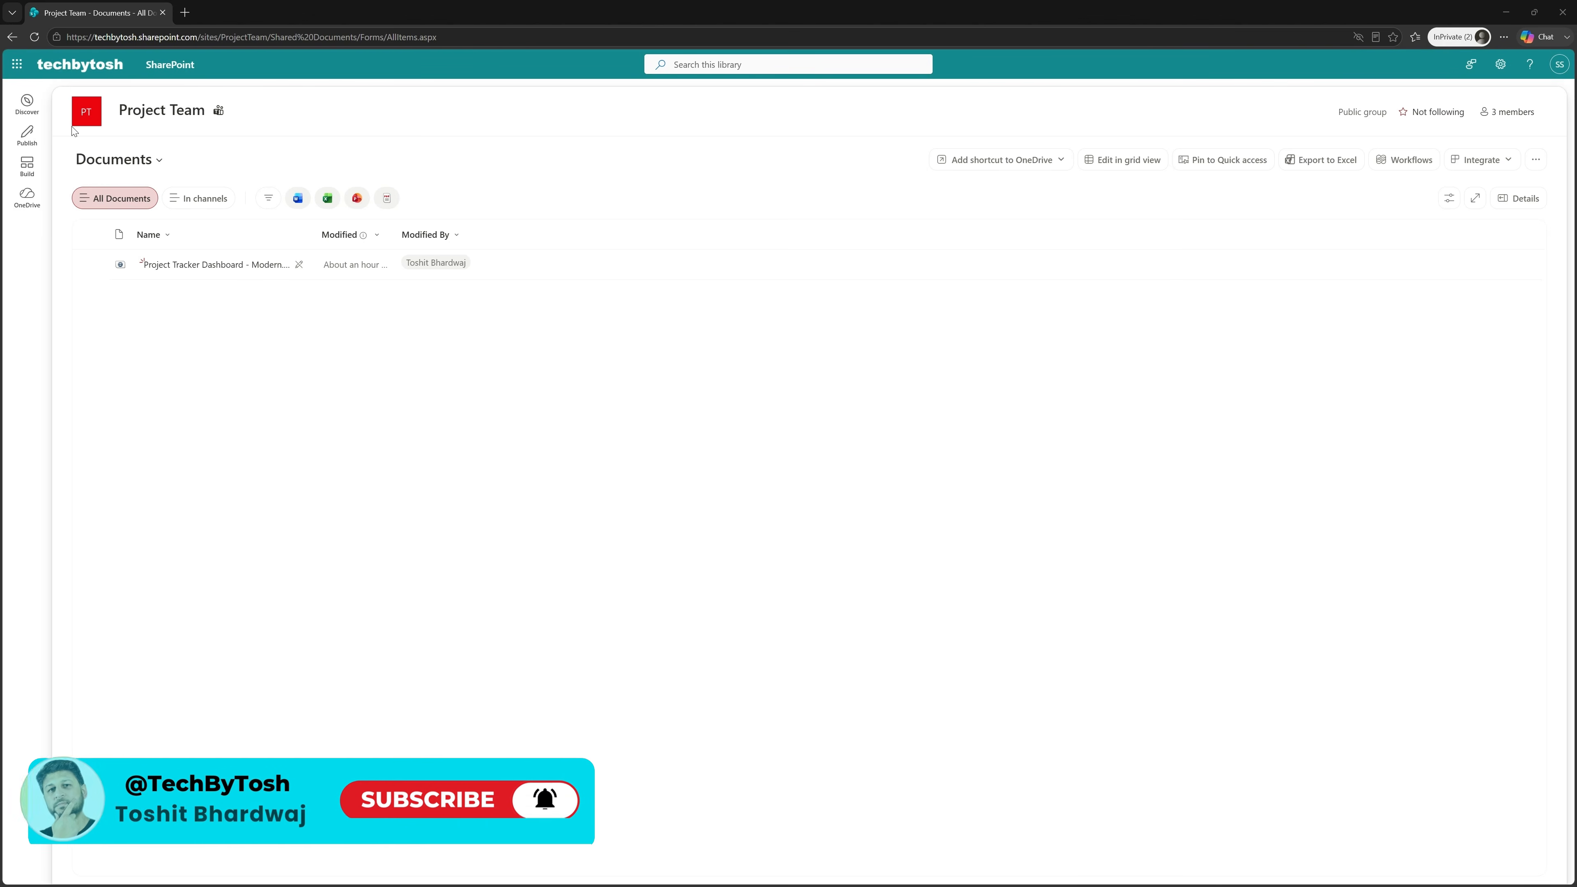
Switch to the InPrivate browser window and check which account is signed in to the Project Team site.
left_click(1561, 66)
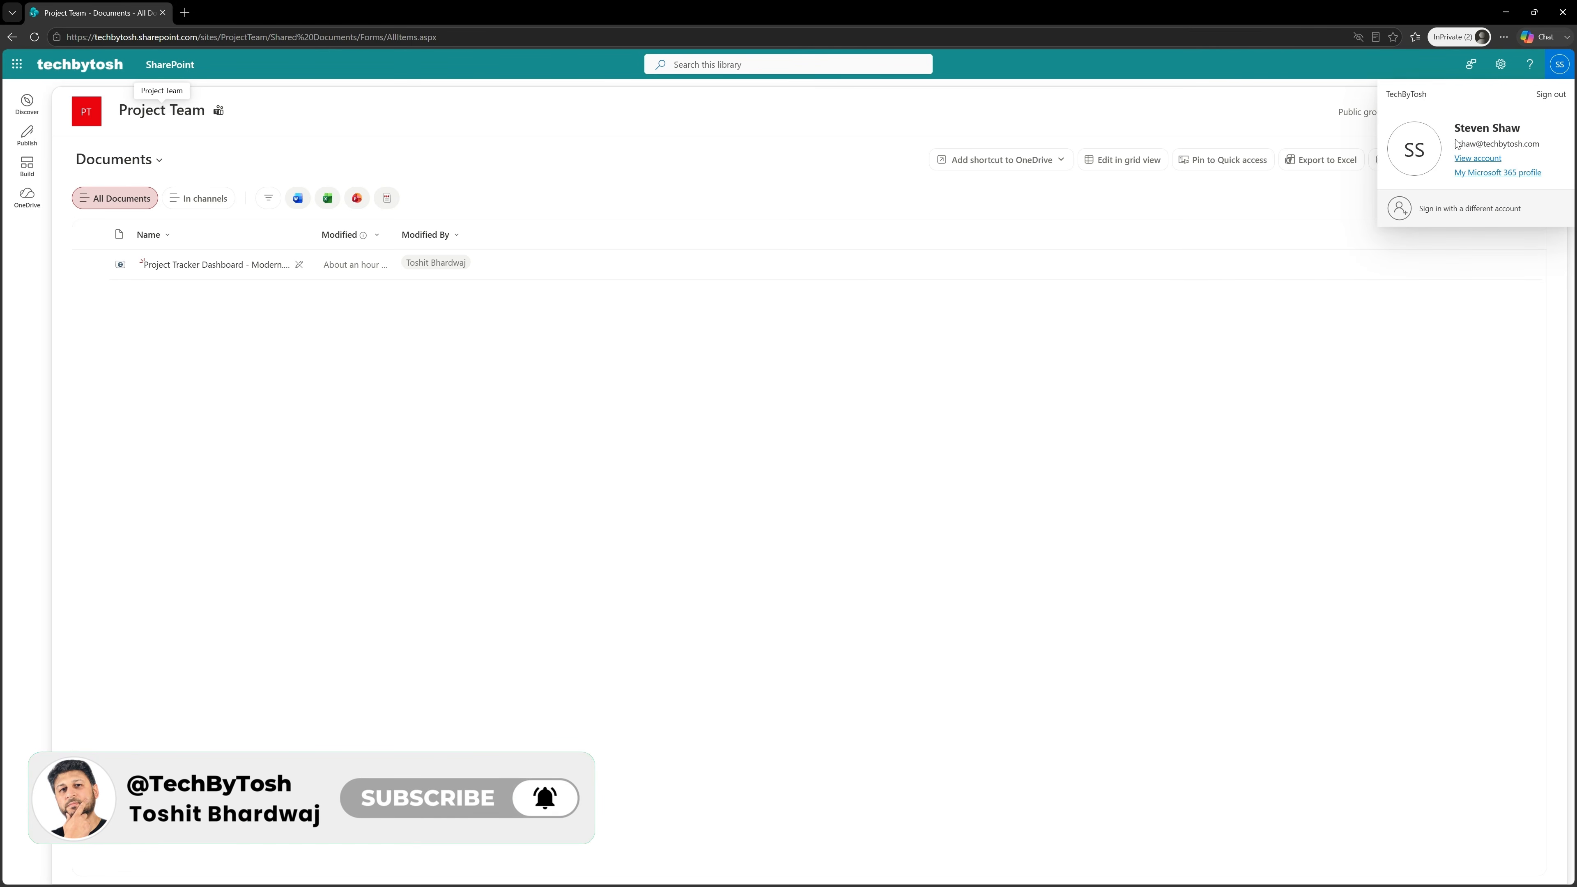
left_click(264, 357)
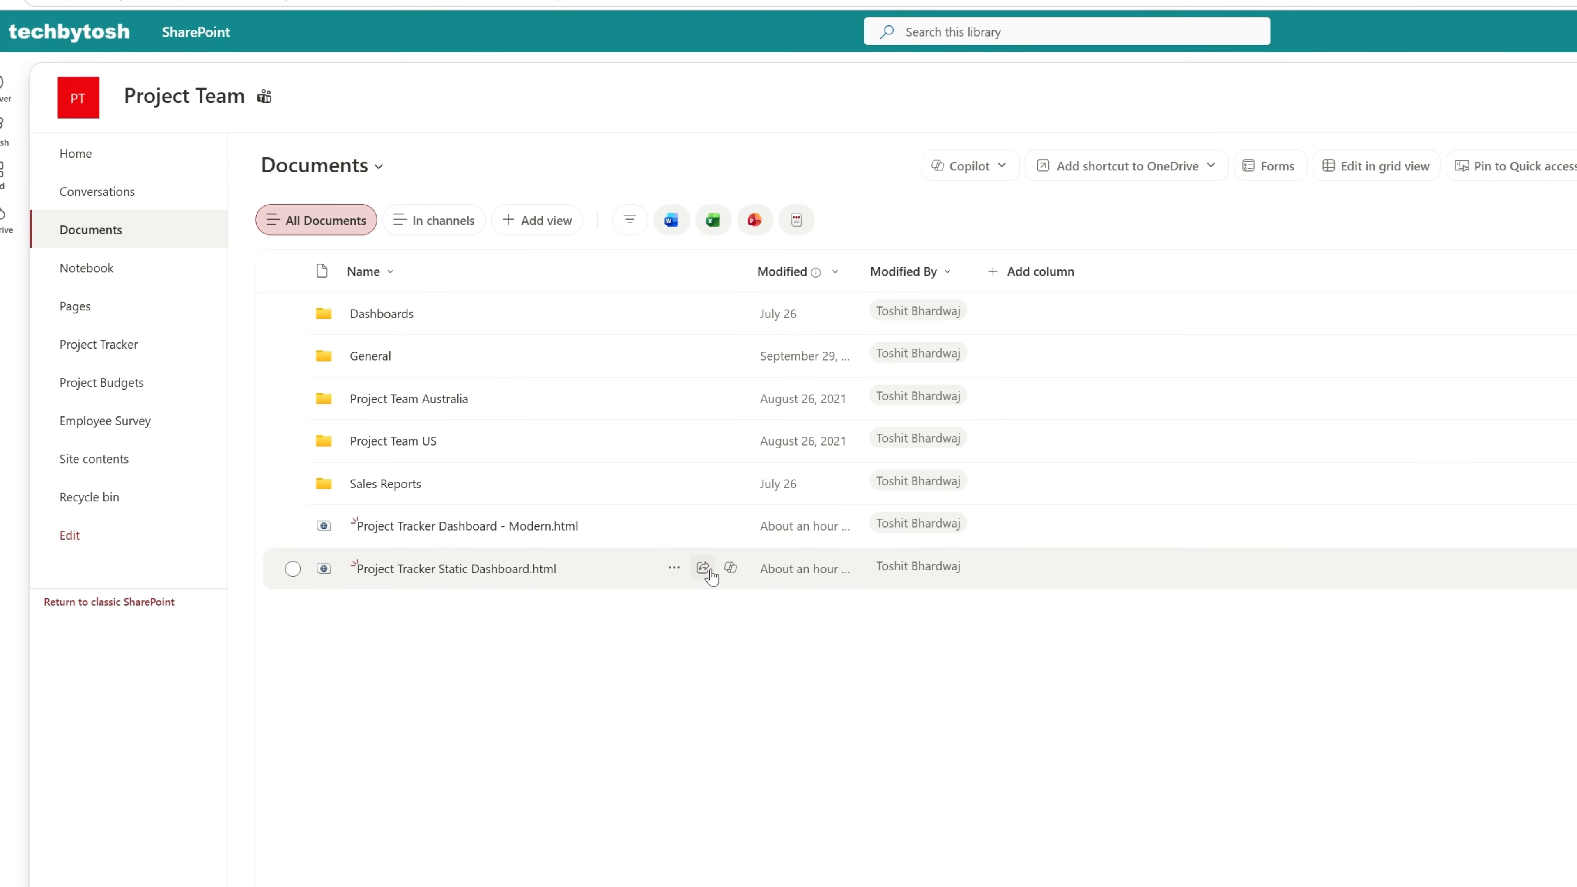
Share Project Tracker Static Dashboard.html from the owner's Documents library with the same test user and send the invitation.
left_click(704, 569)
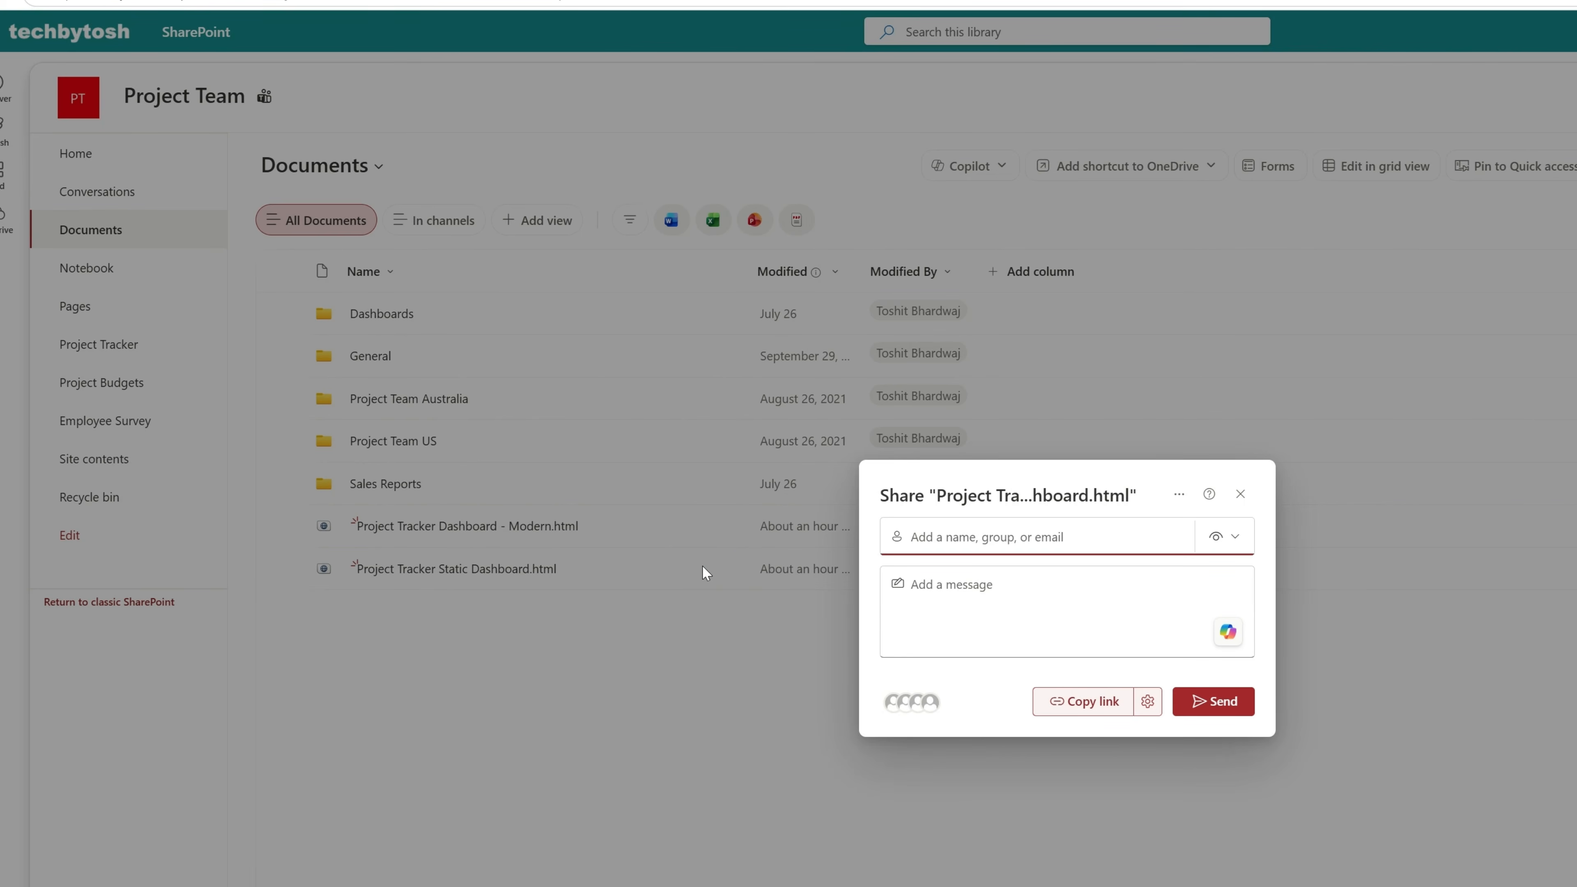
left_click(972, 540)
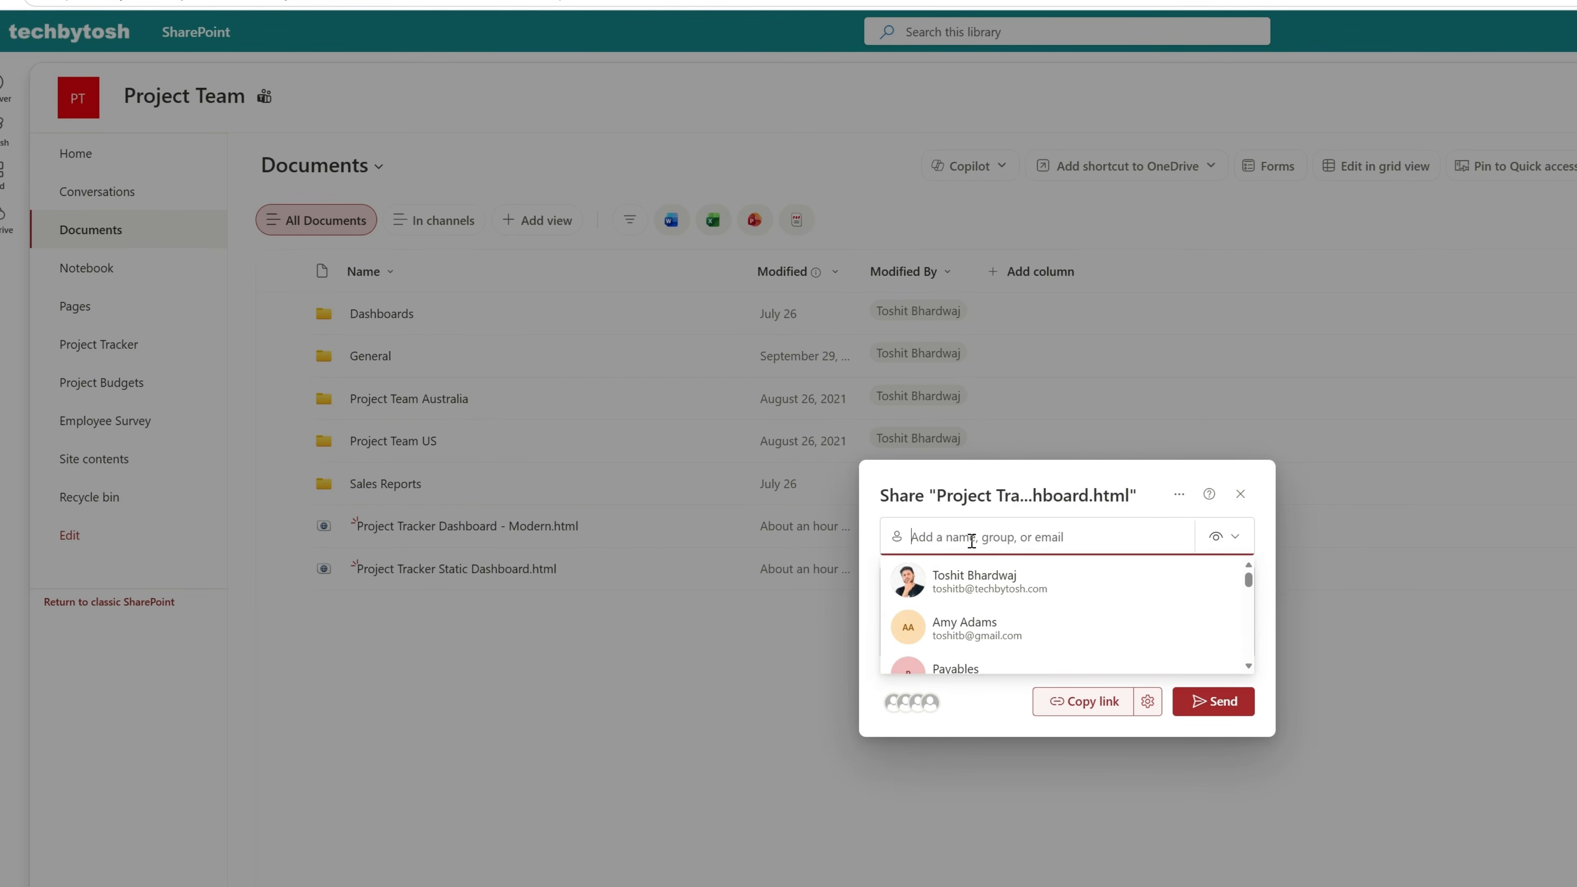
type("ste")
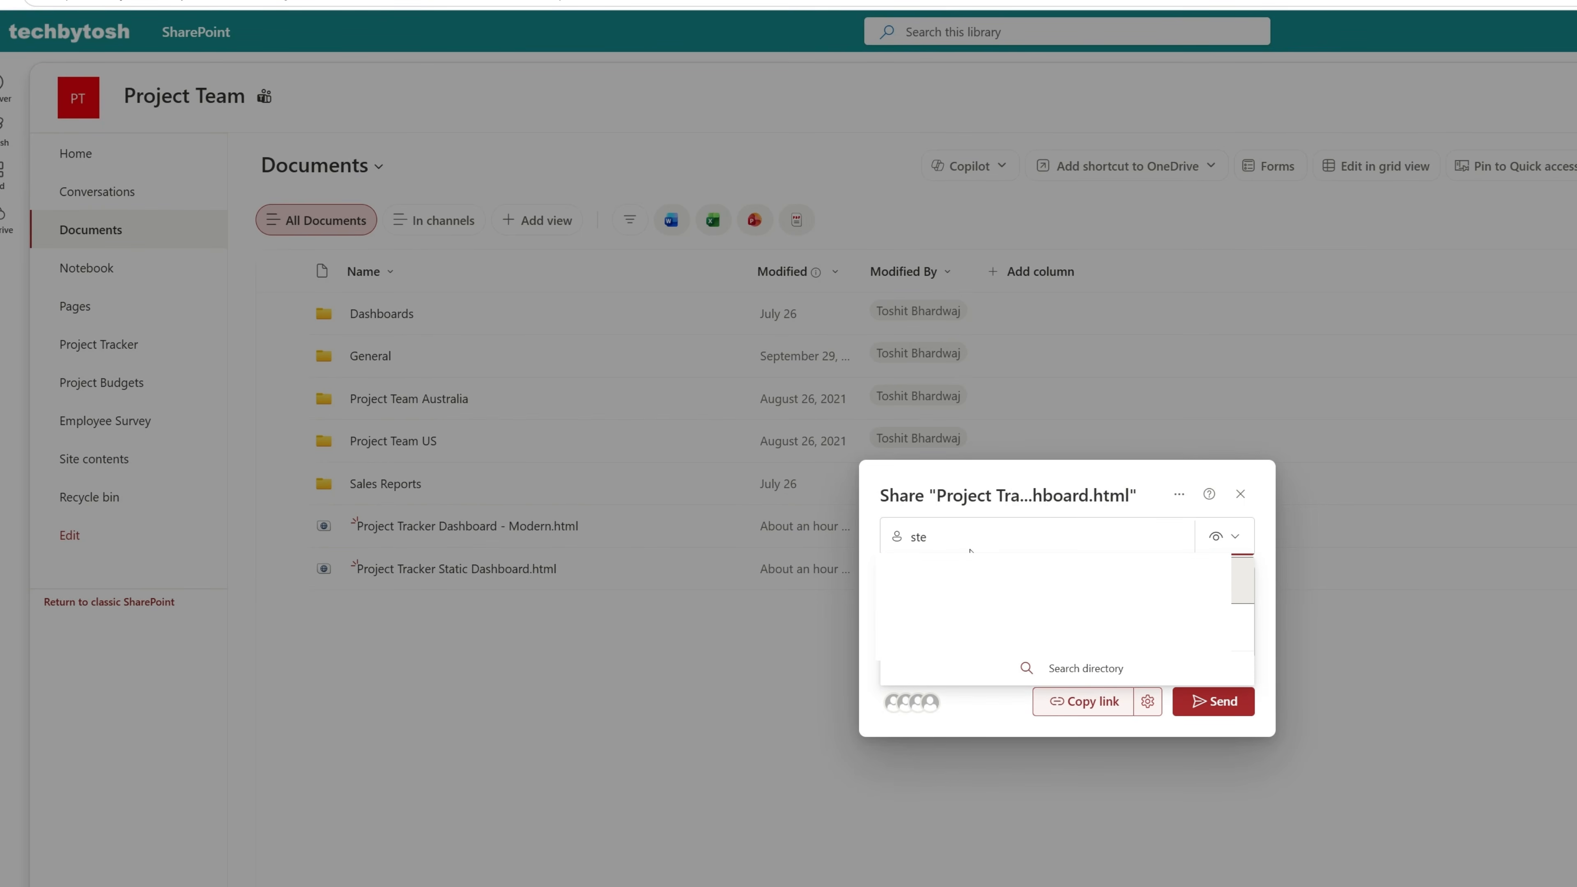
left_click(977, 578)
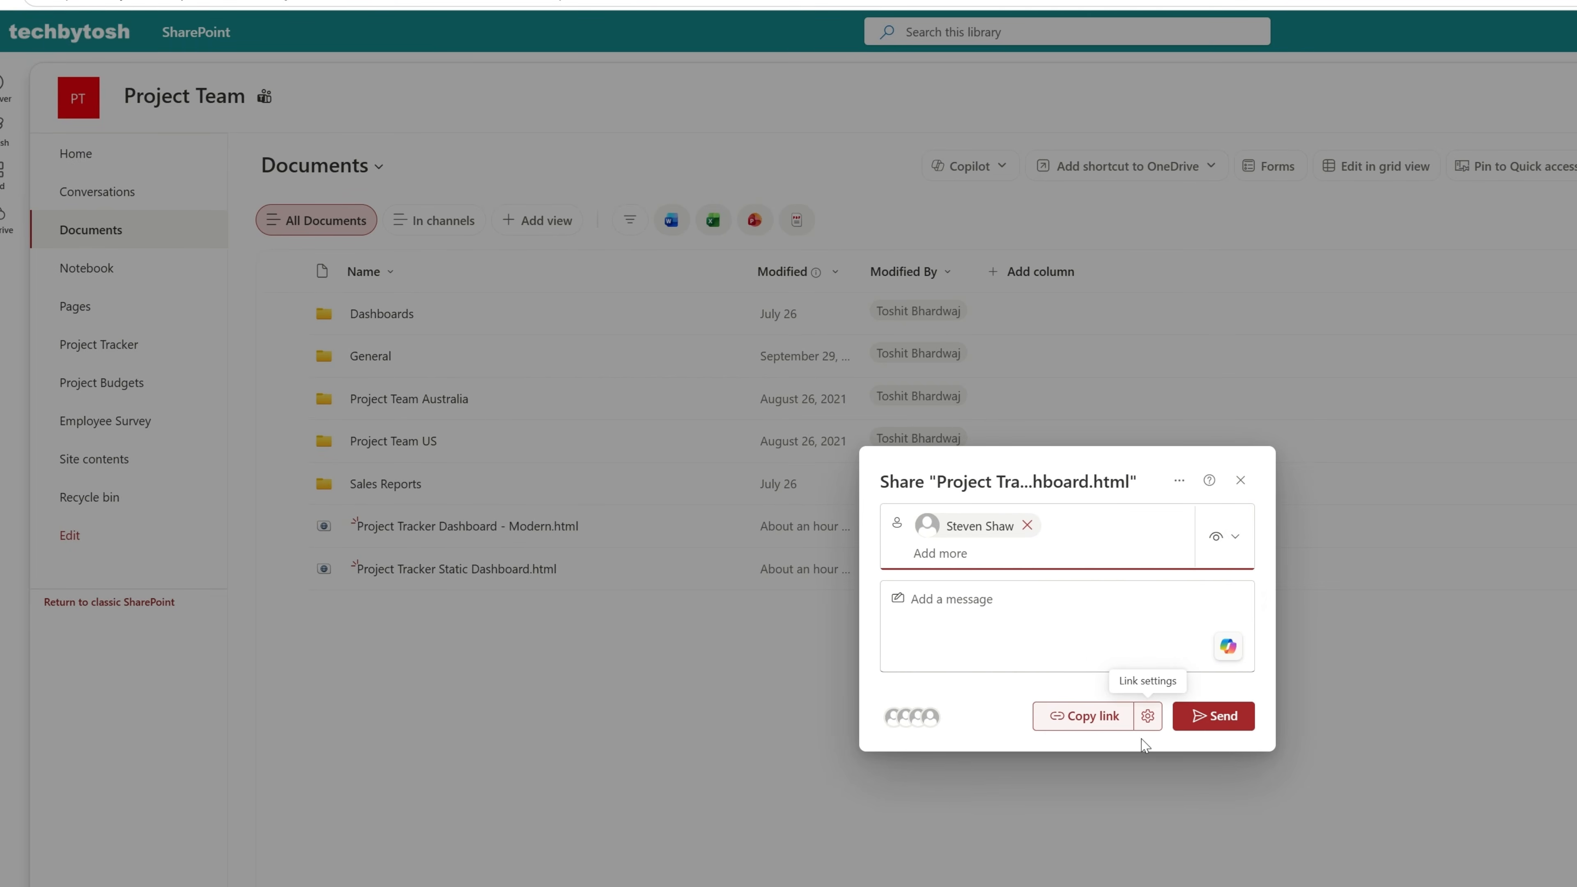
left_click(1214, 716)
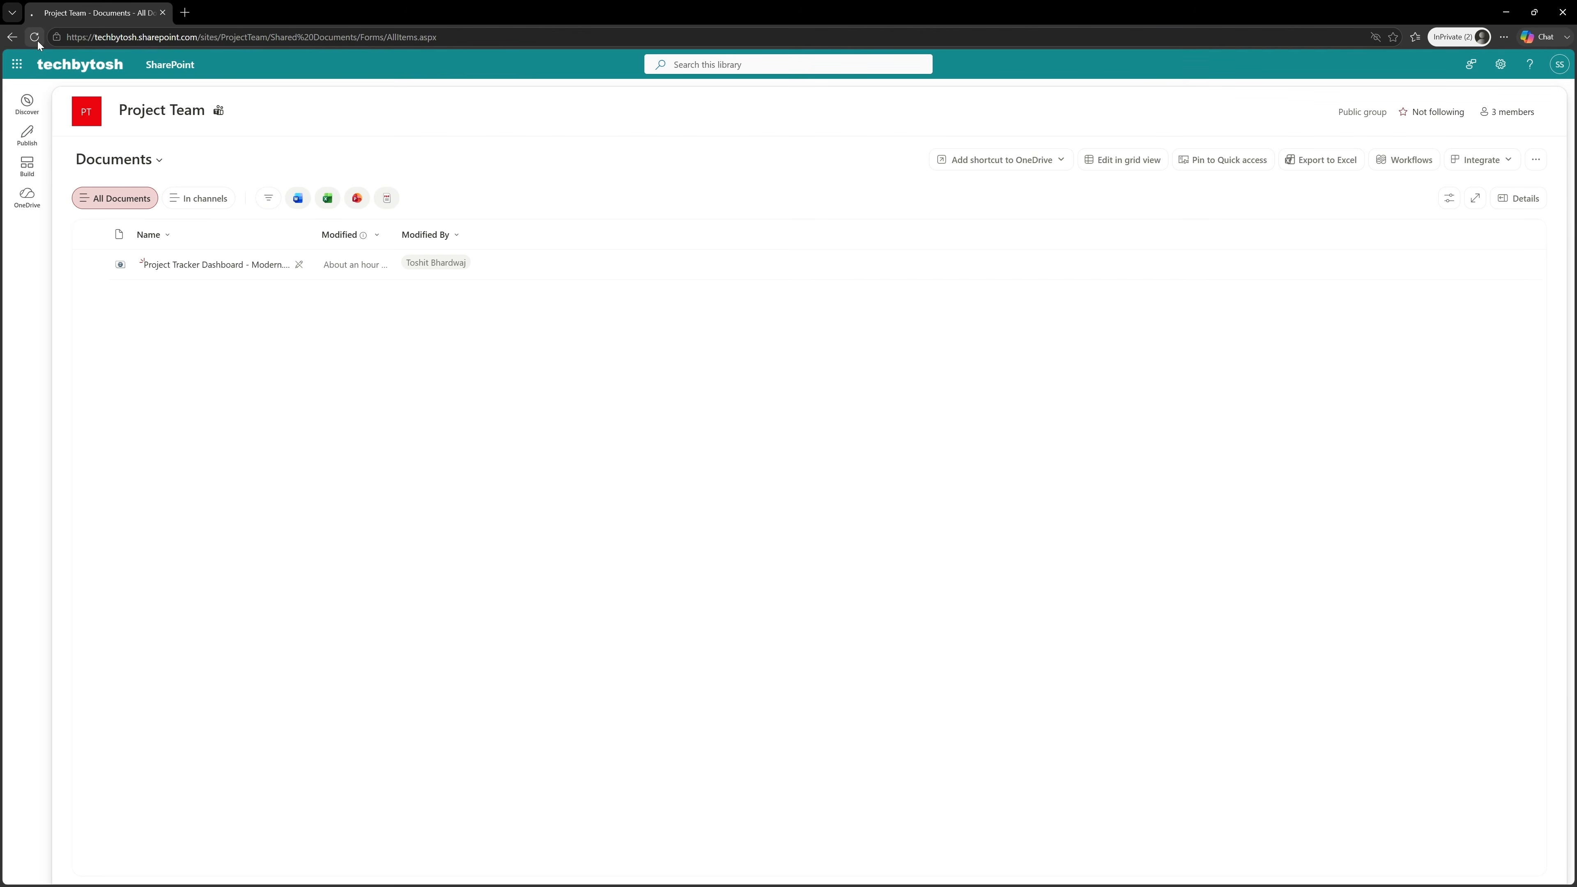
Reload Documents in the InPrivate window, view Project Tracker Dashboard - Modern.html as the test user and close it.
left_click(35, 38)
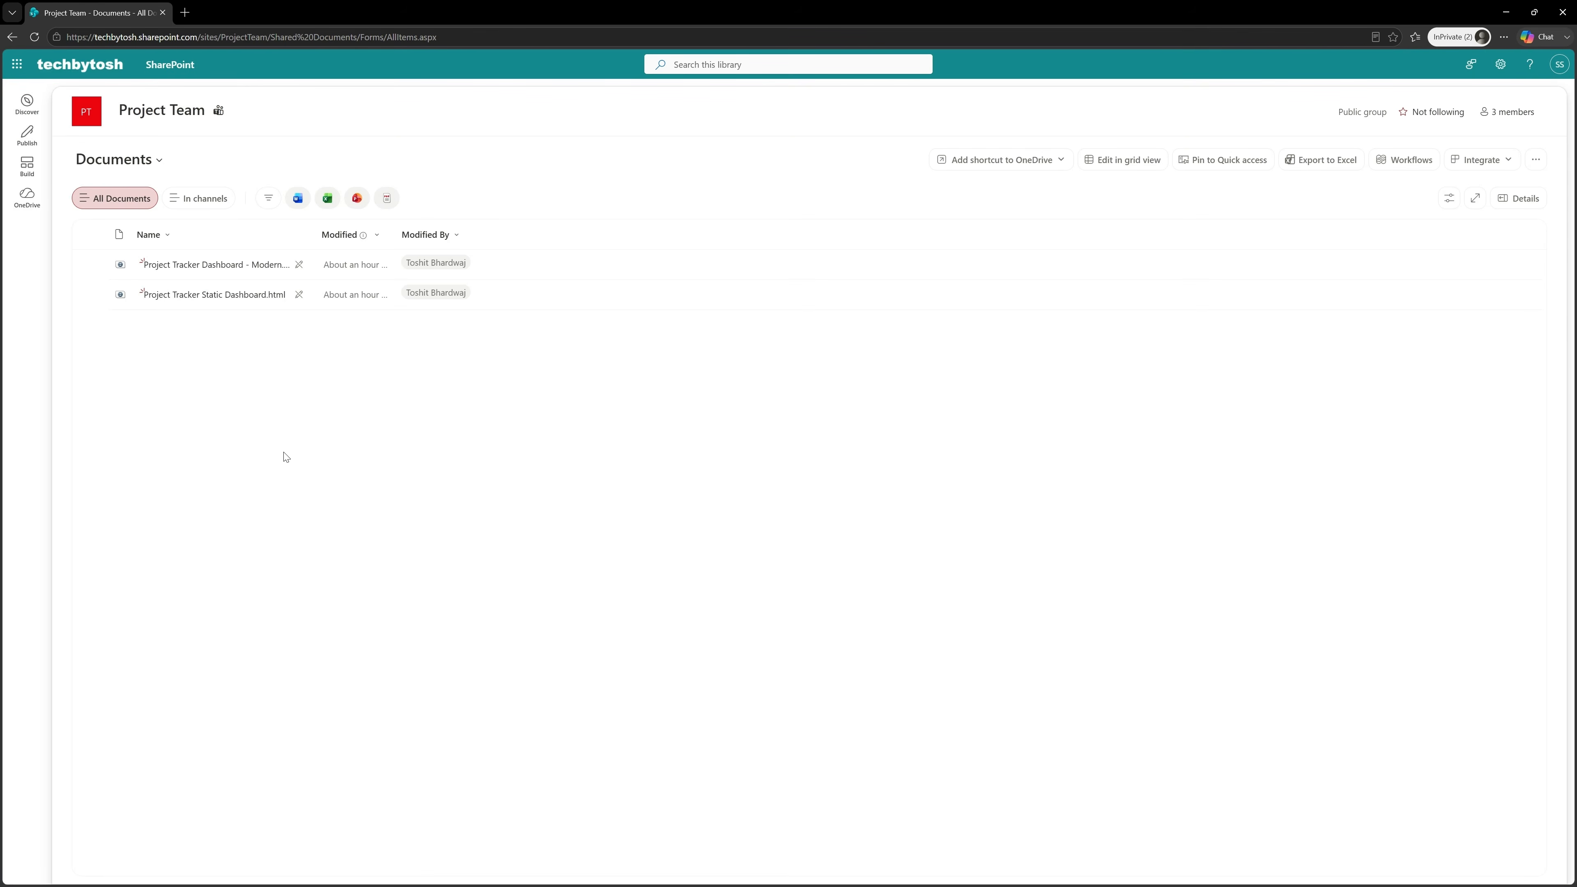
left_click(216, 269)
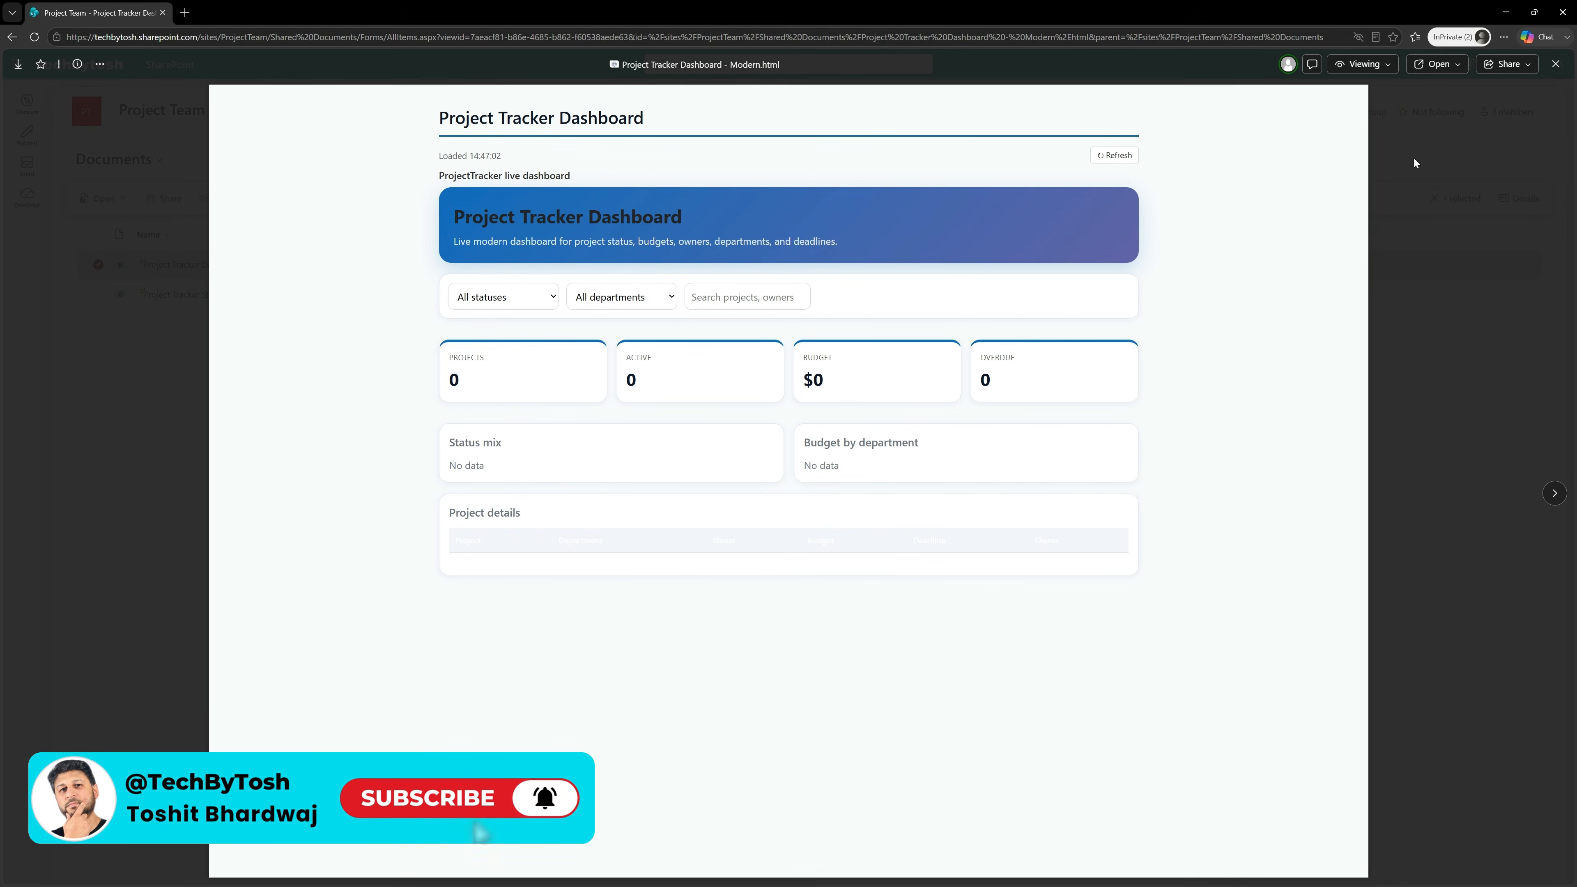
left_click(1555, 64)
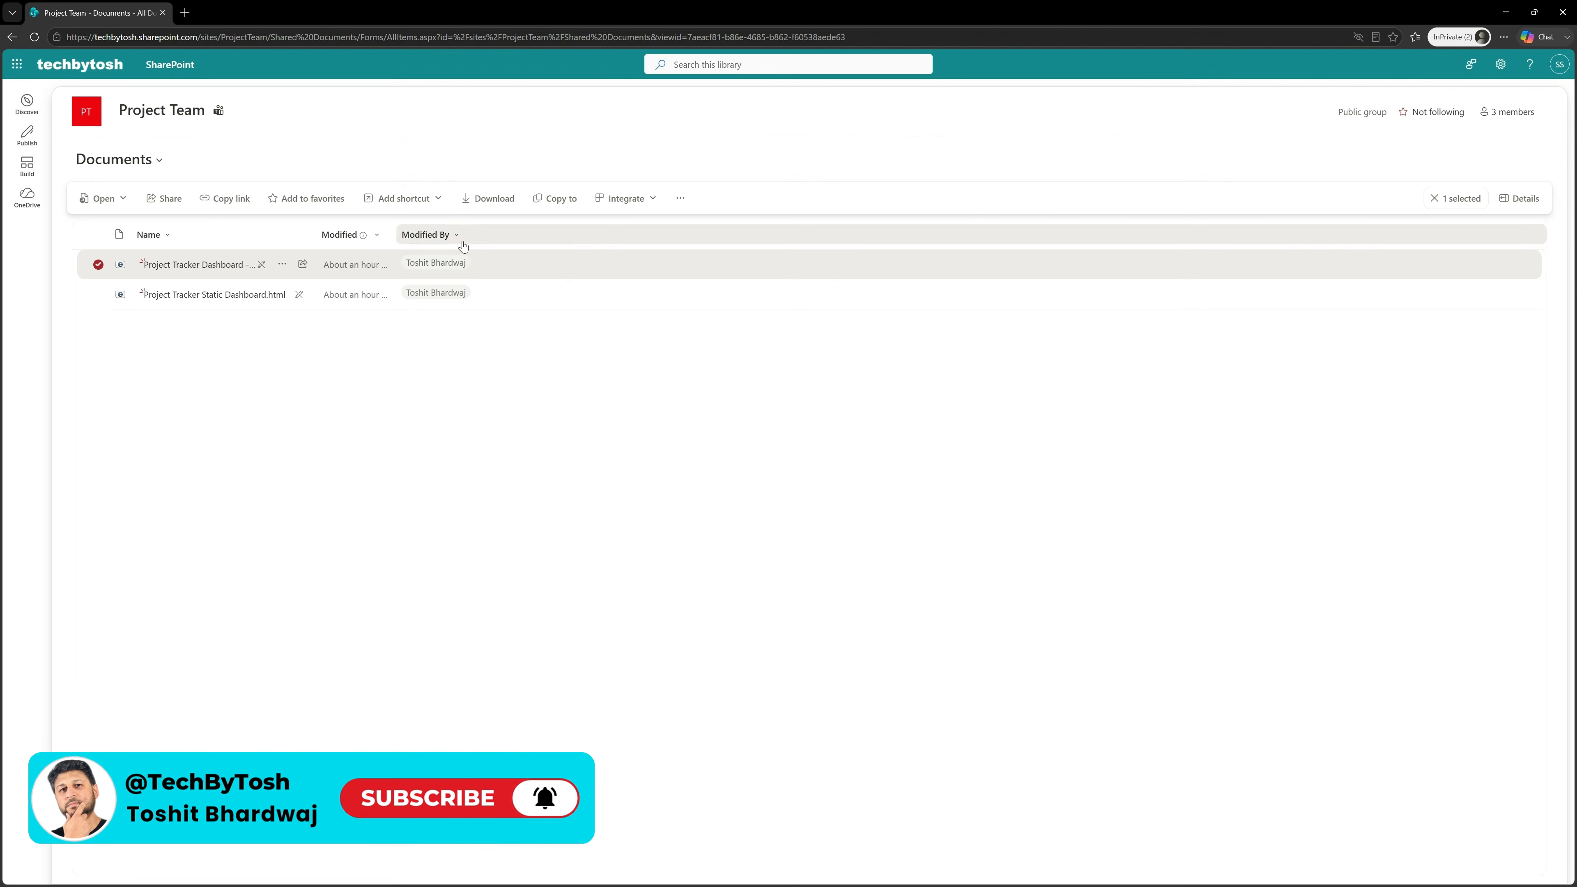
Open Project Tracker Static Dashboard.html as the test user, review its project details and close the preview.
left_click(205, 376)
left_click(227, 297)
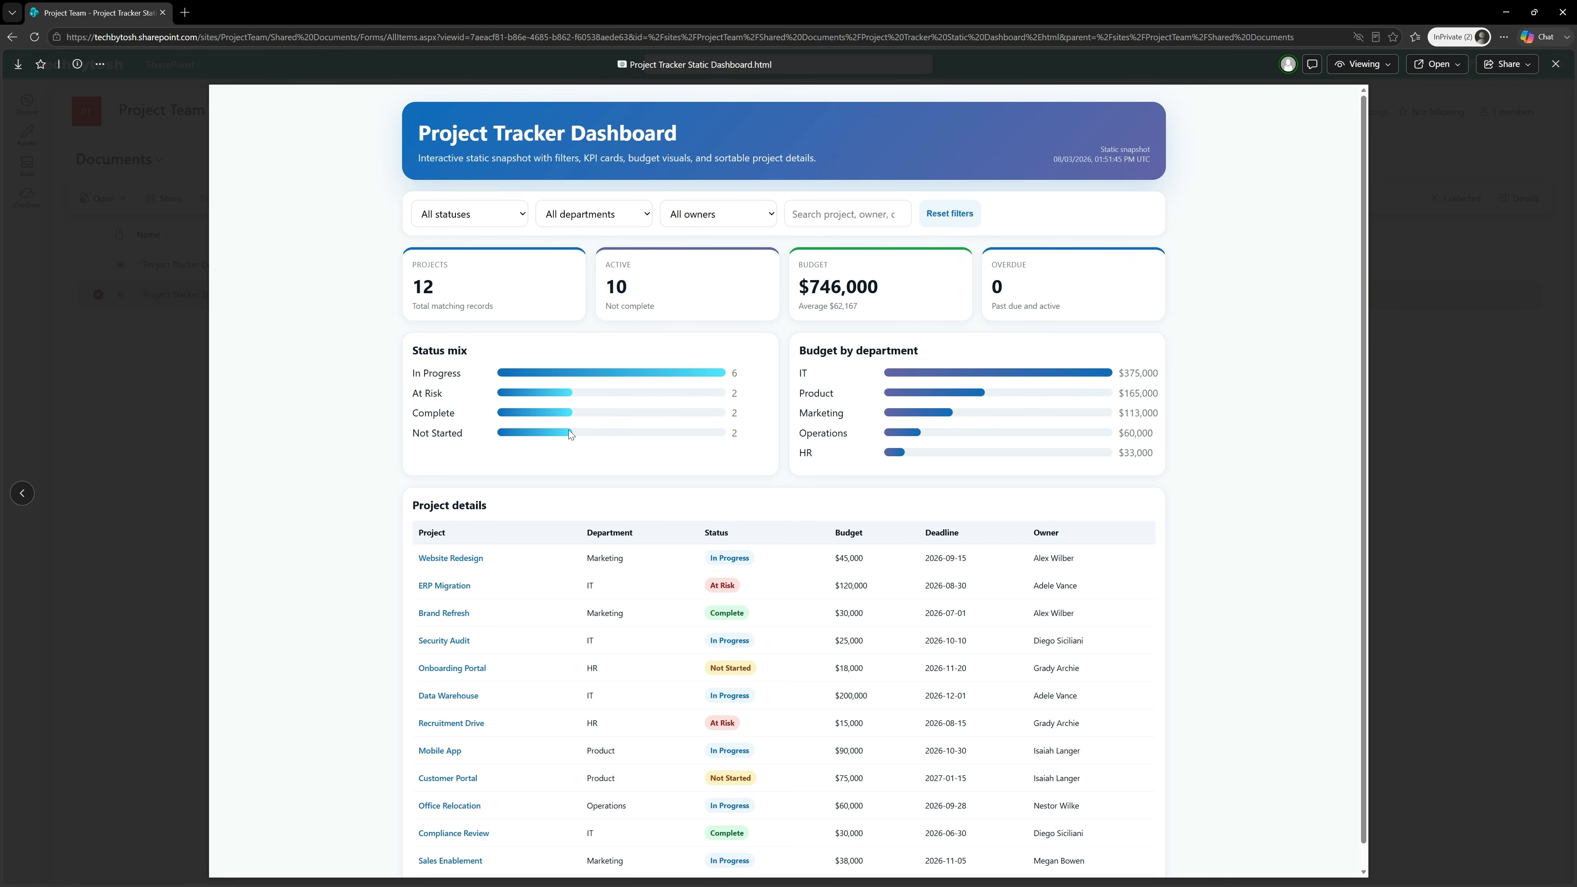
scroll(568, 430, "down", 1)
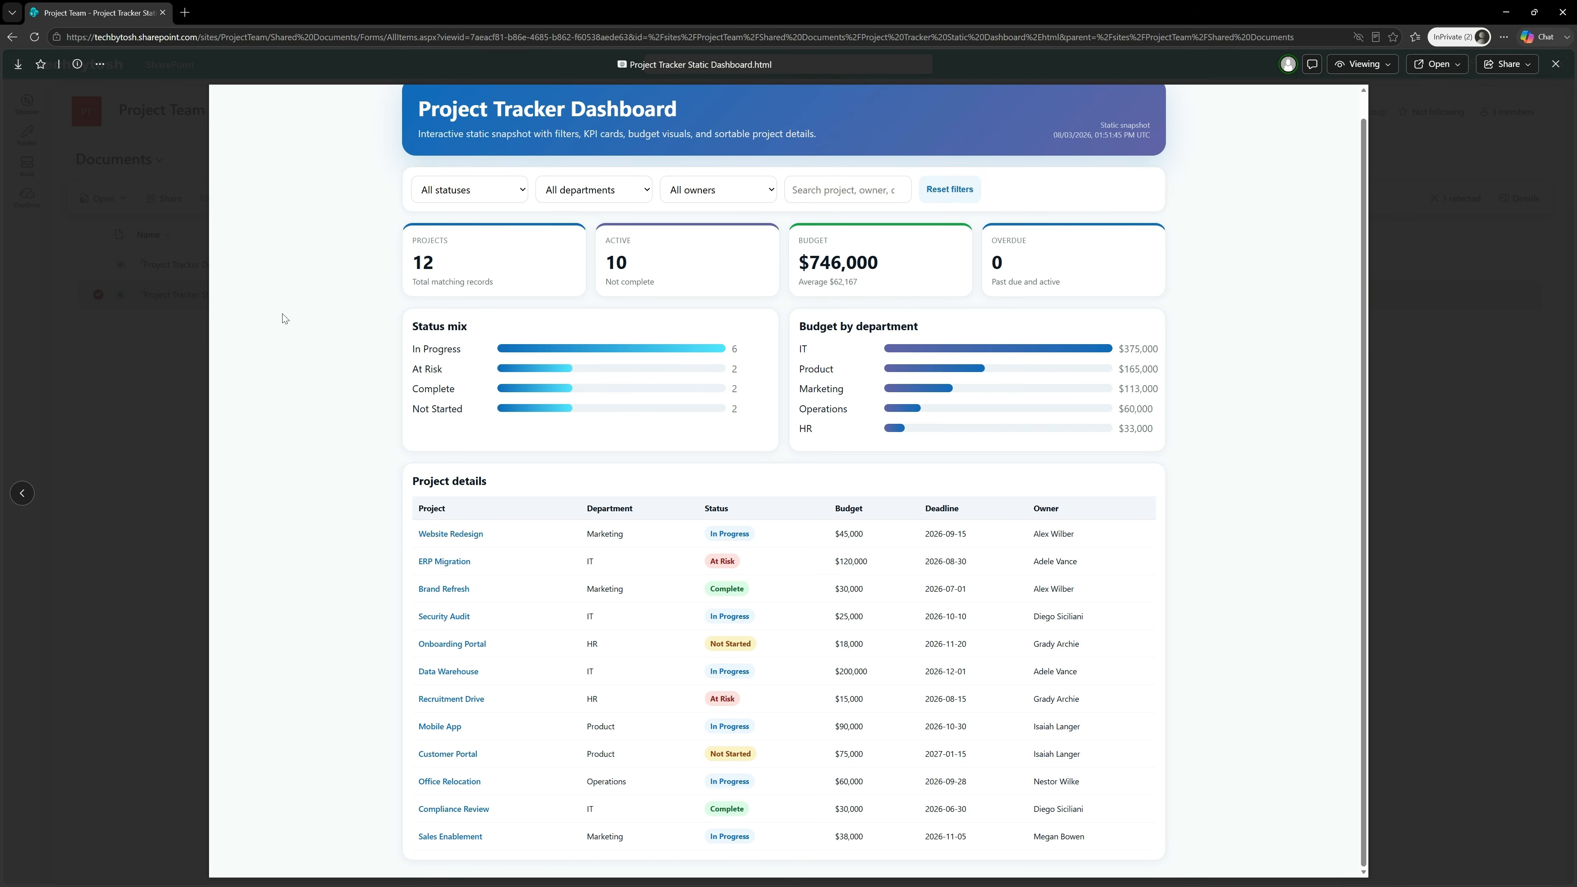
left_click(1555, 64)
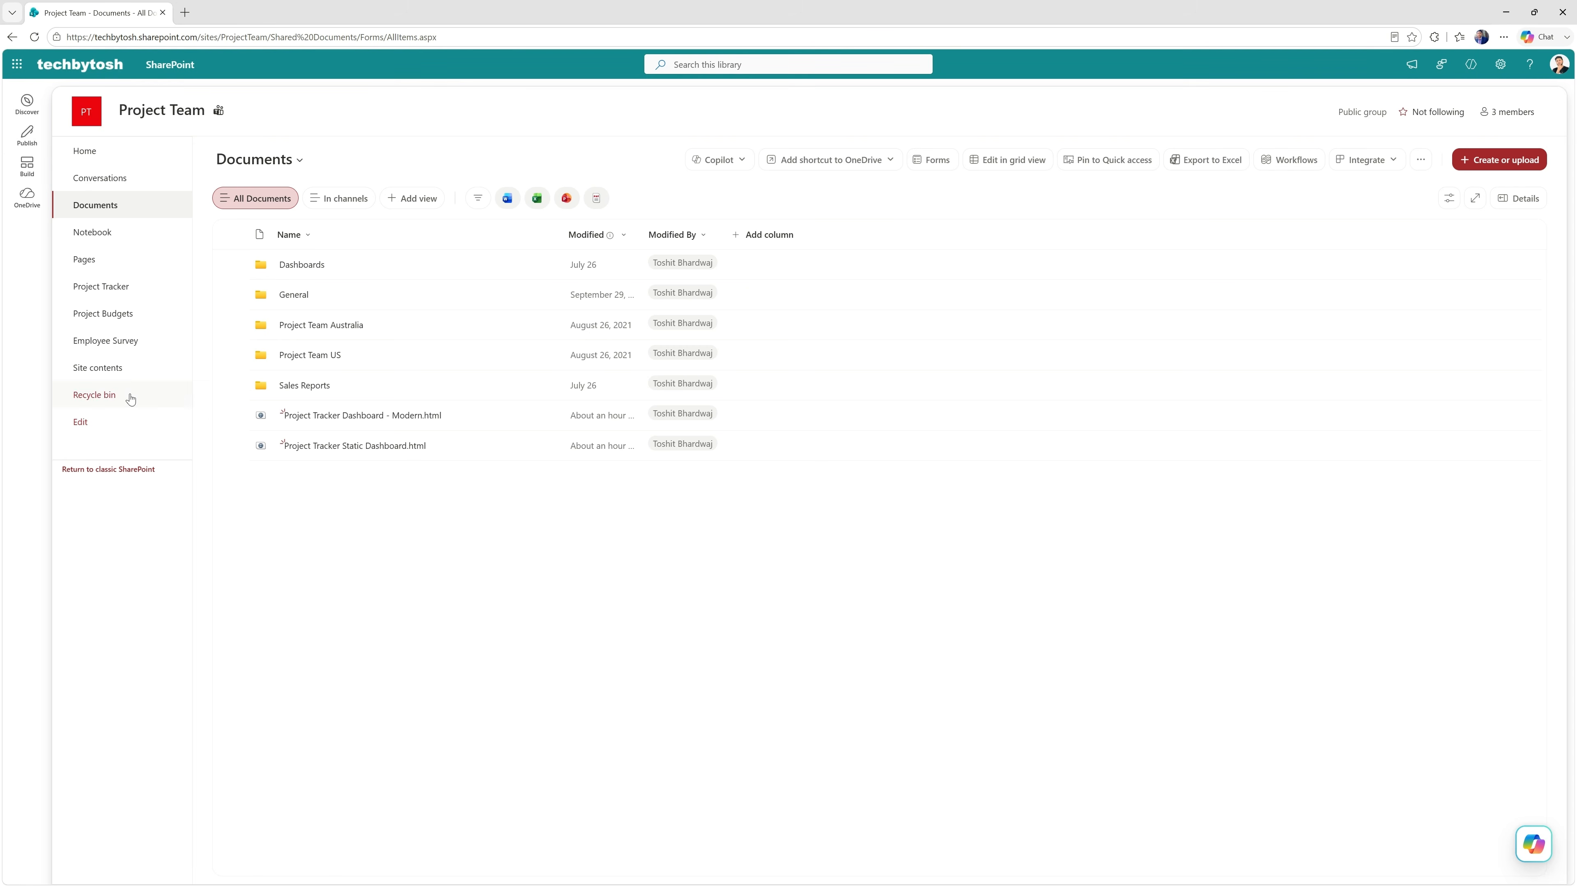
Review the files in the Site Assets library through the site contents and return to the Documents library.
left_click(113, 371)
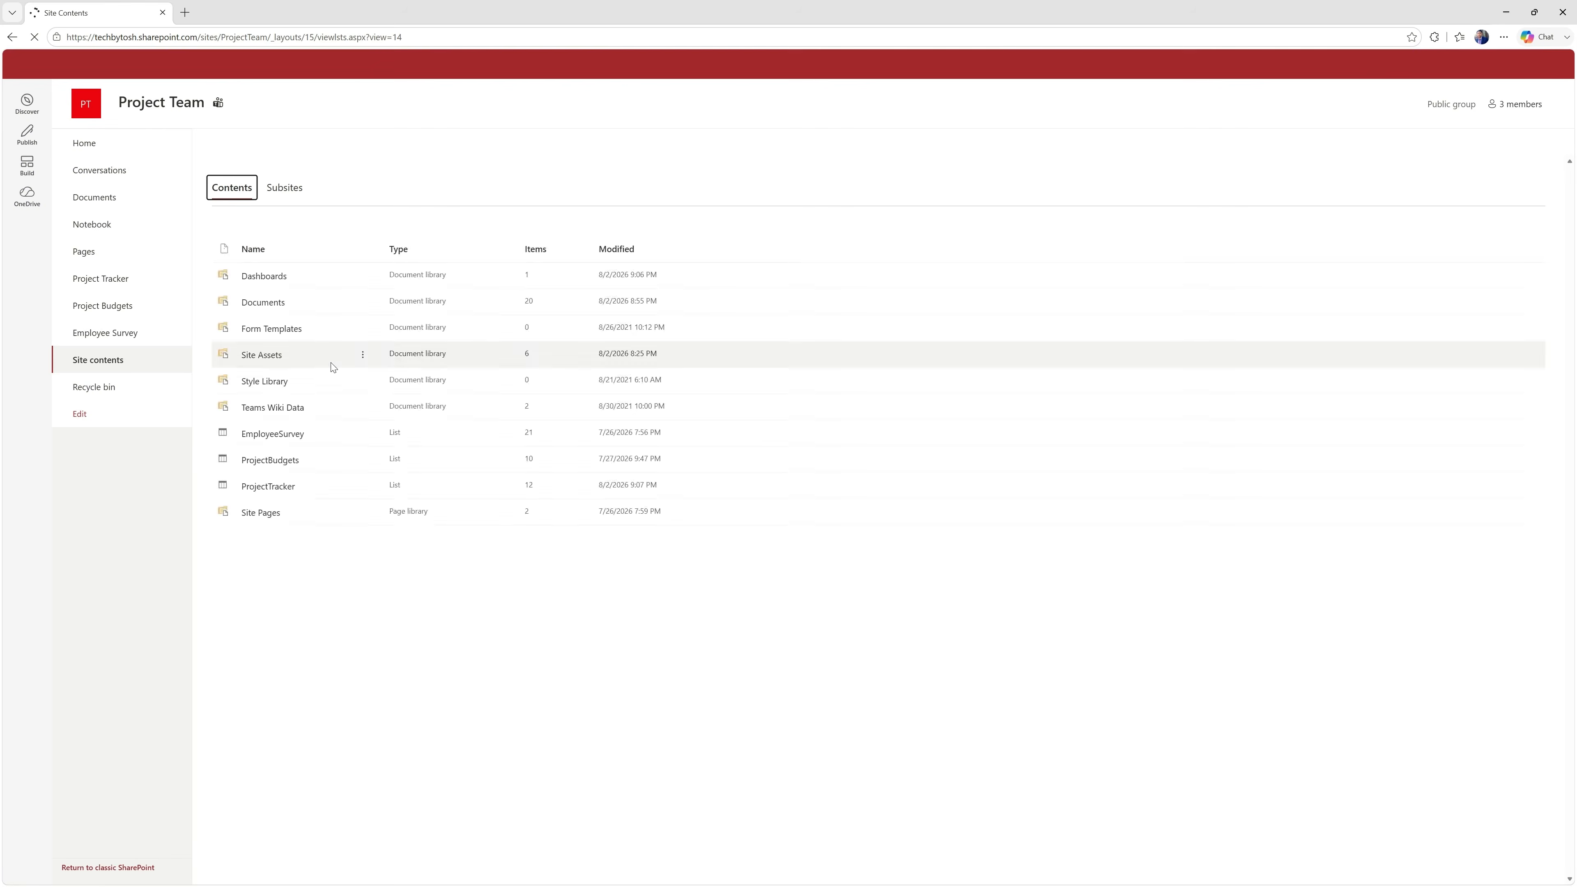
left_click(268, 357)
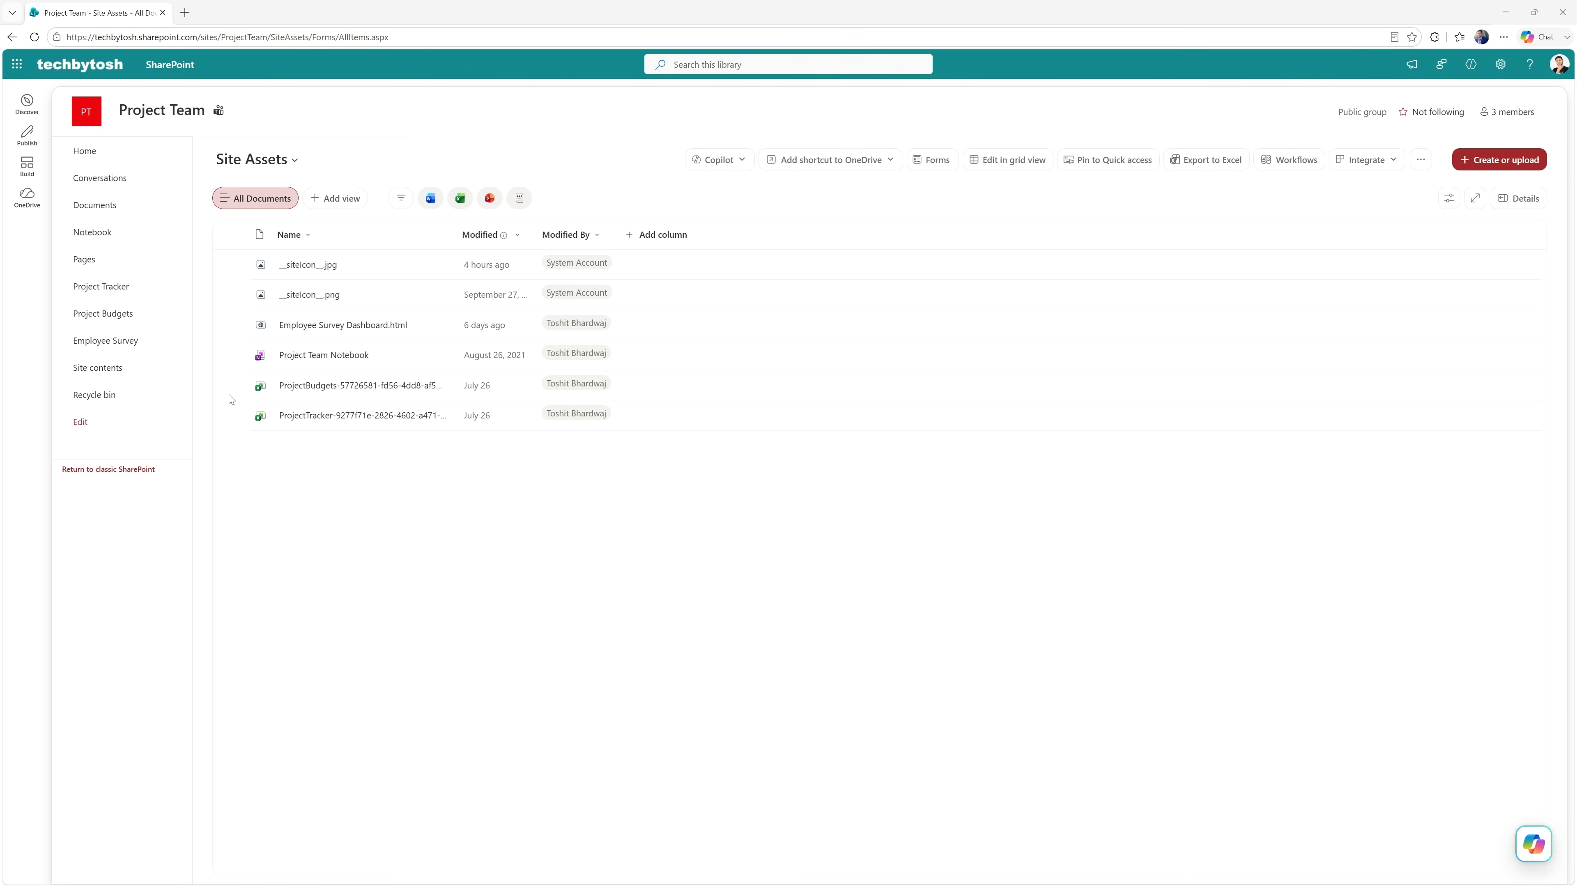
left_click(107, 210)
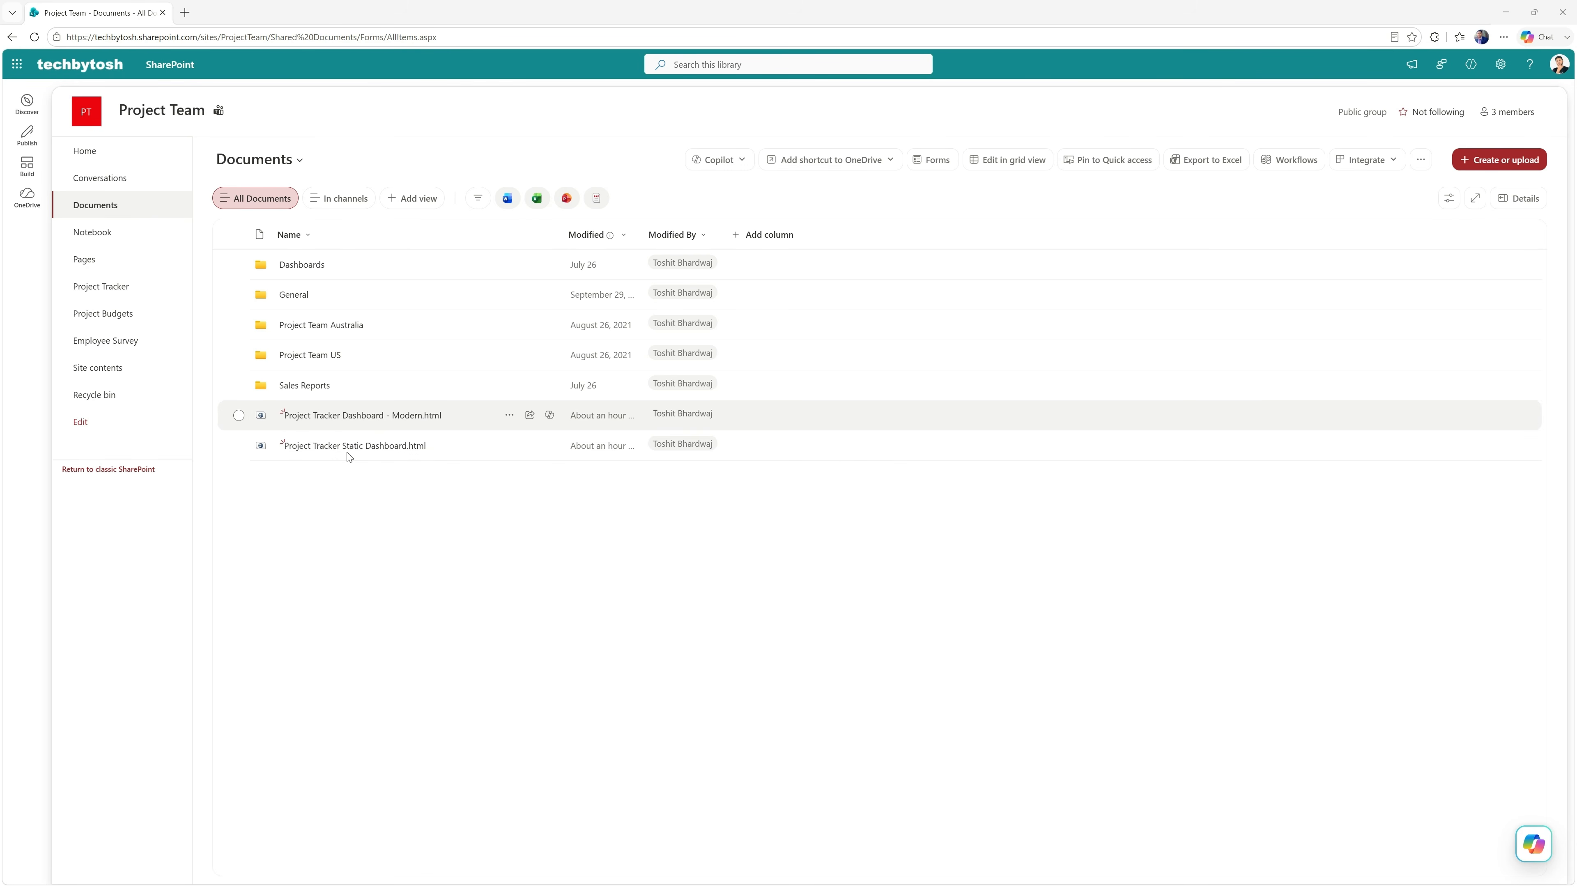
Open the Dashboards library from the site contents and review its metadata columns.
mouse_move(358, 420)
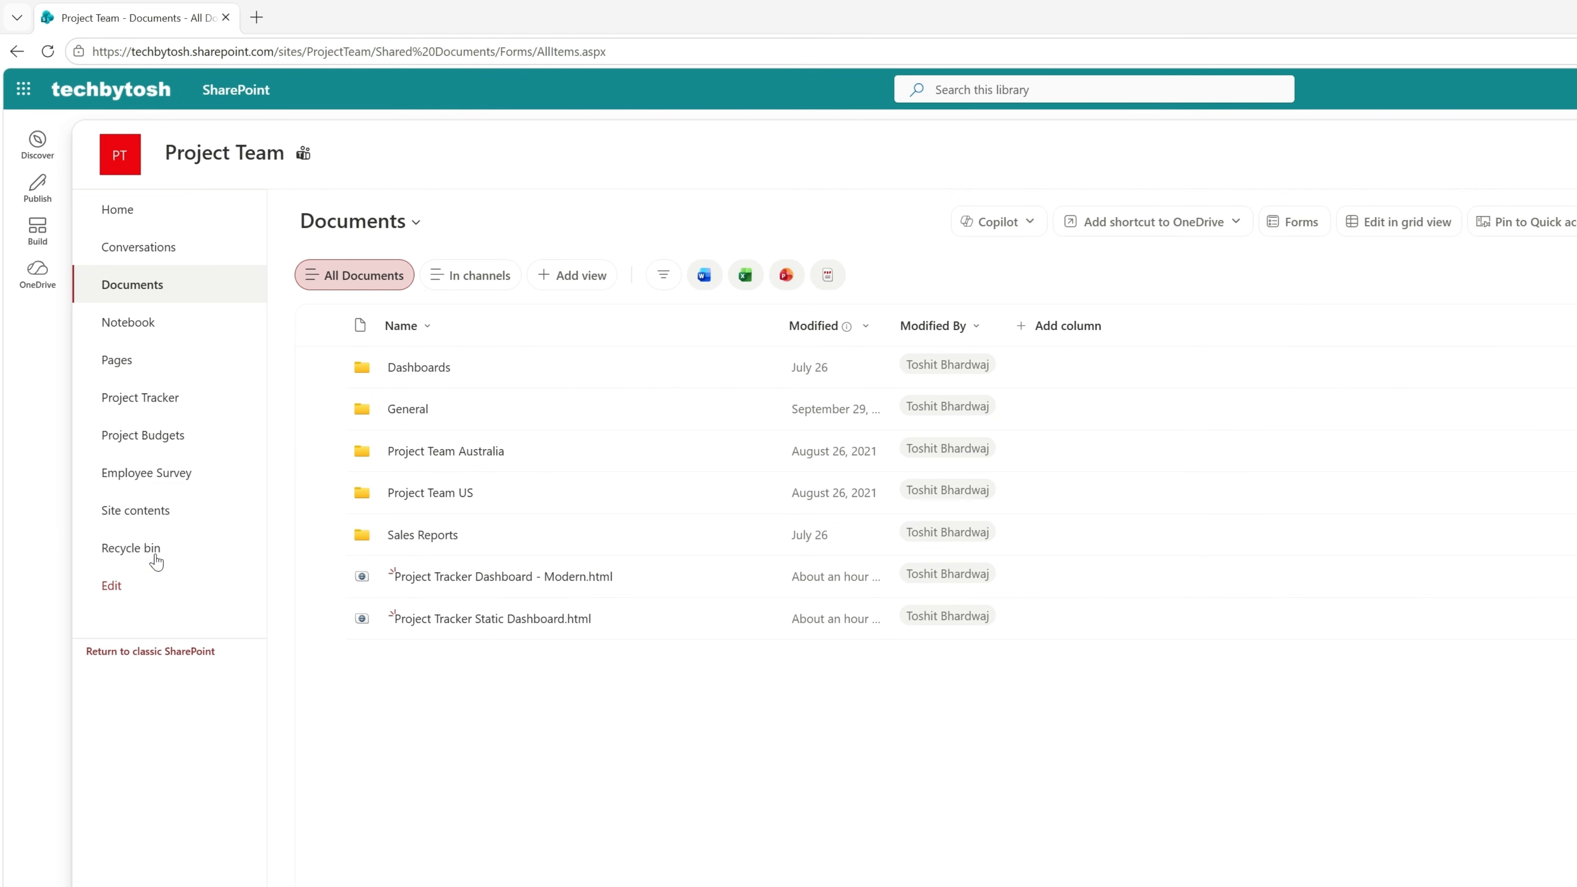
left_click(155, 514)
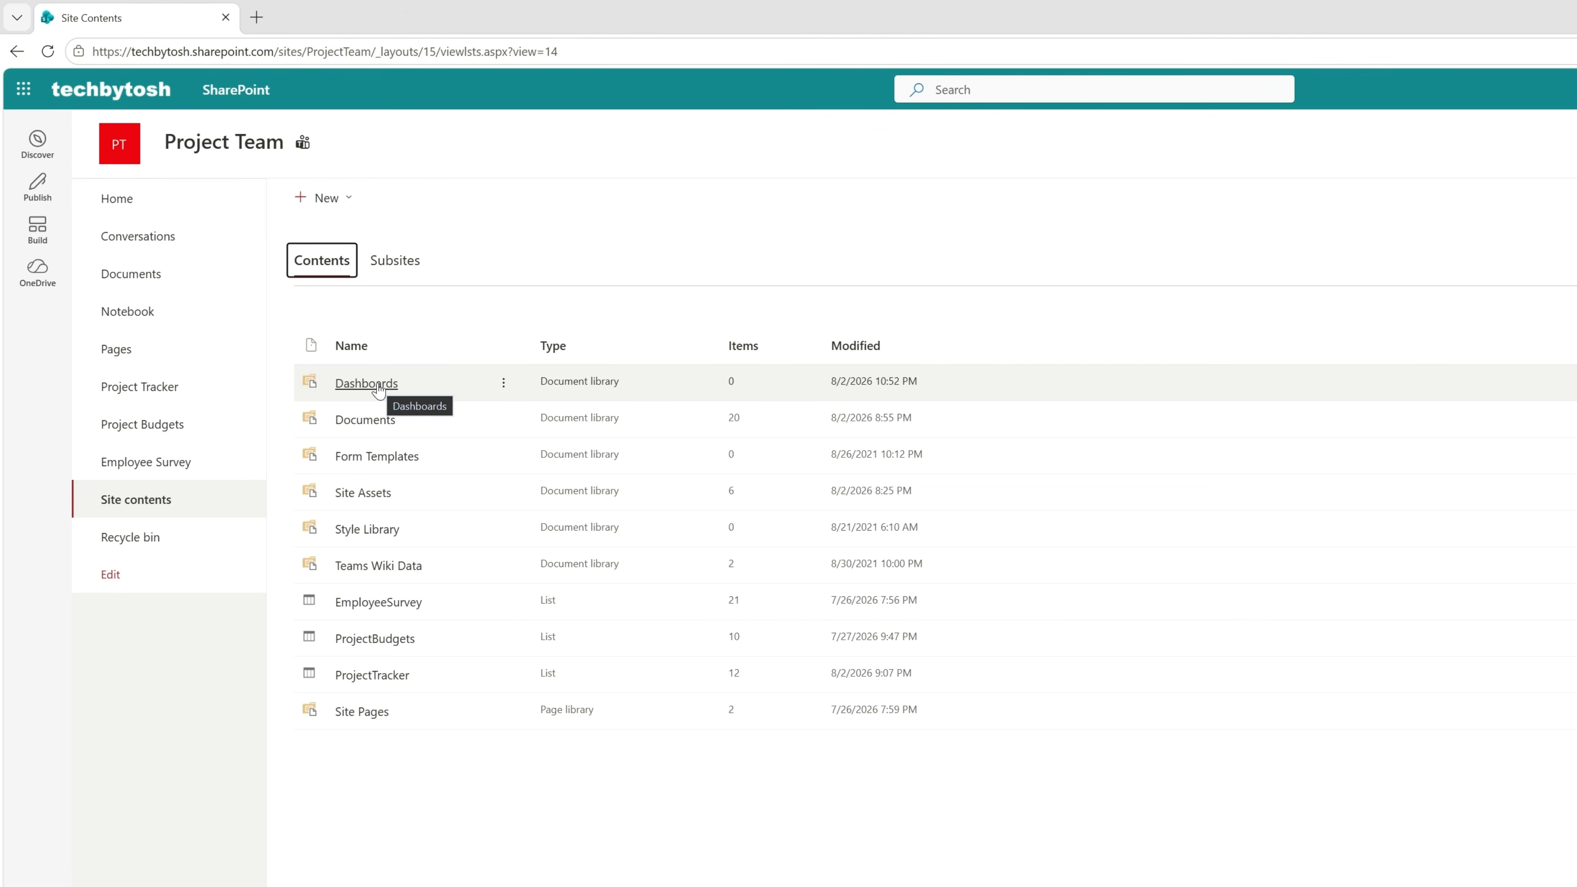
left_click(380, 386)
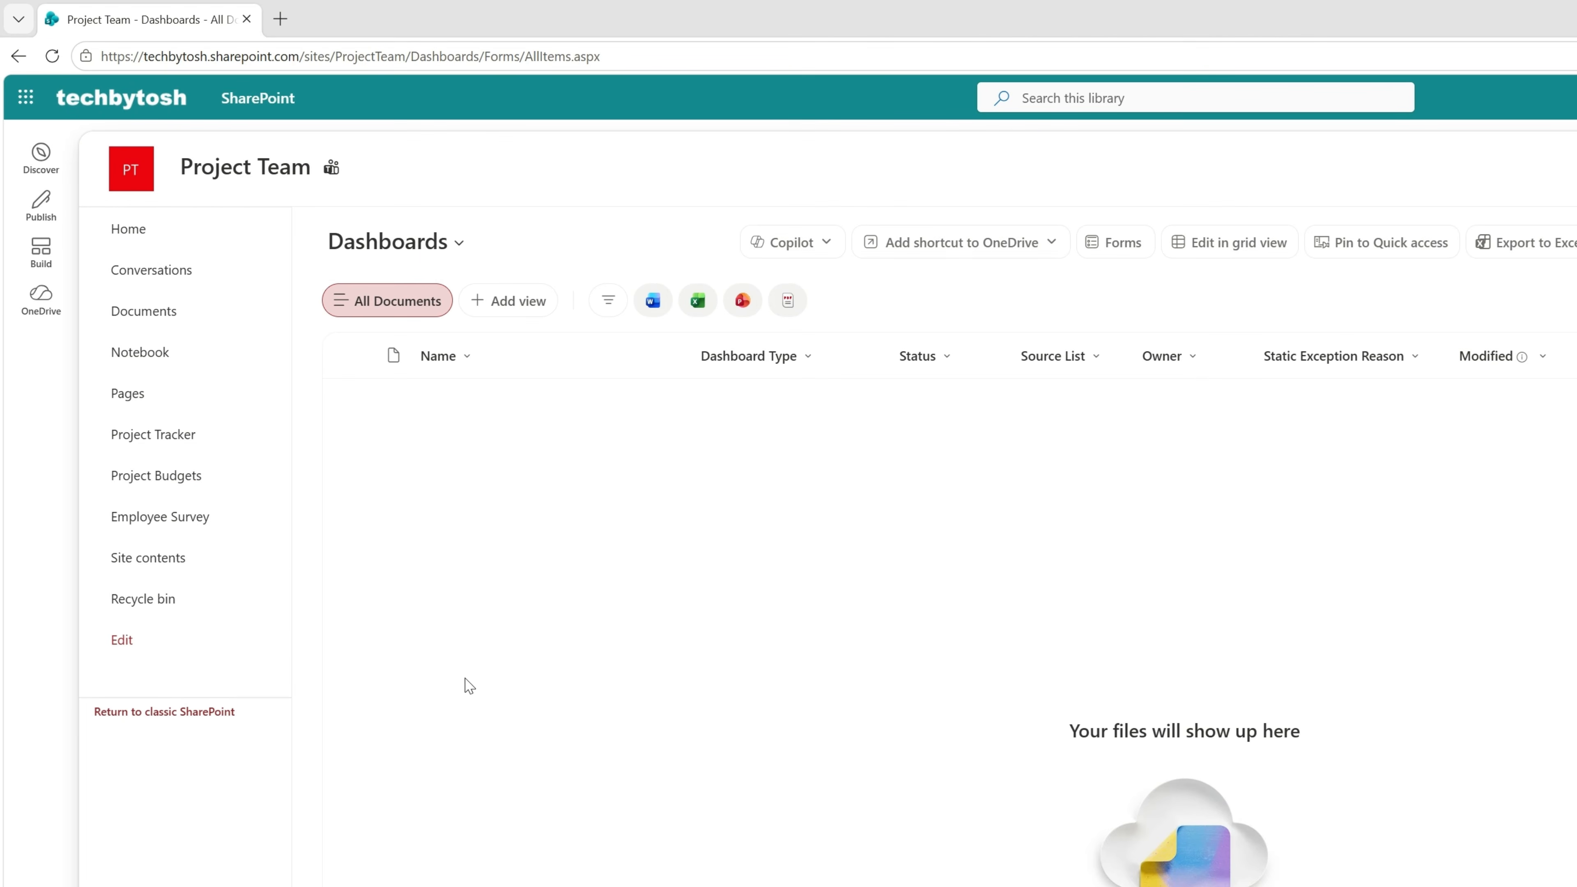
Create a blank document library named AgentAssets on the Project Team site, excluded from site navigation.
left_click(174, 570)
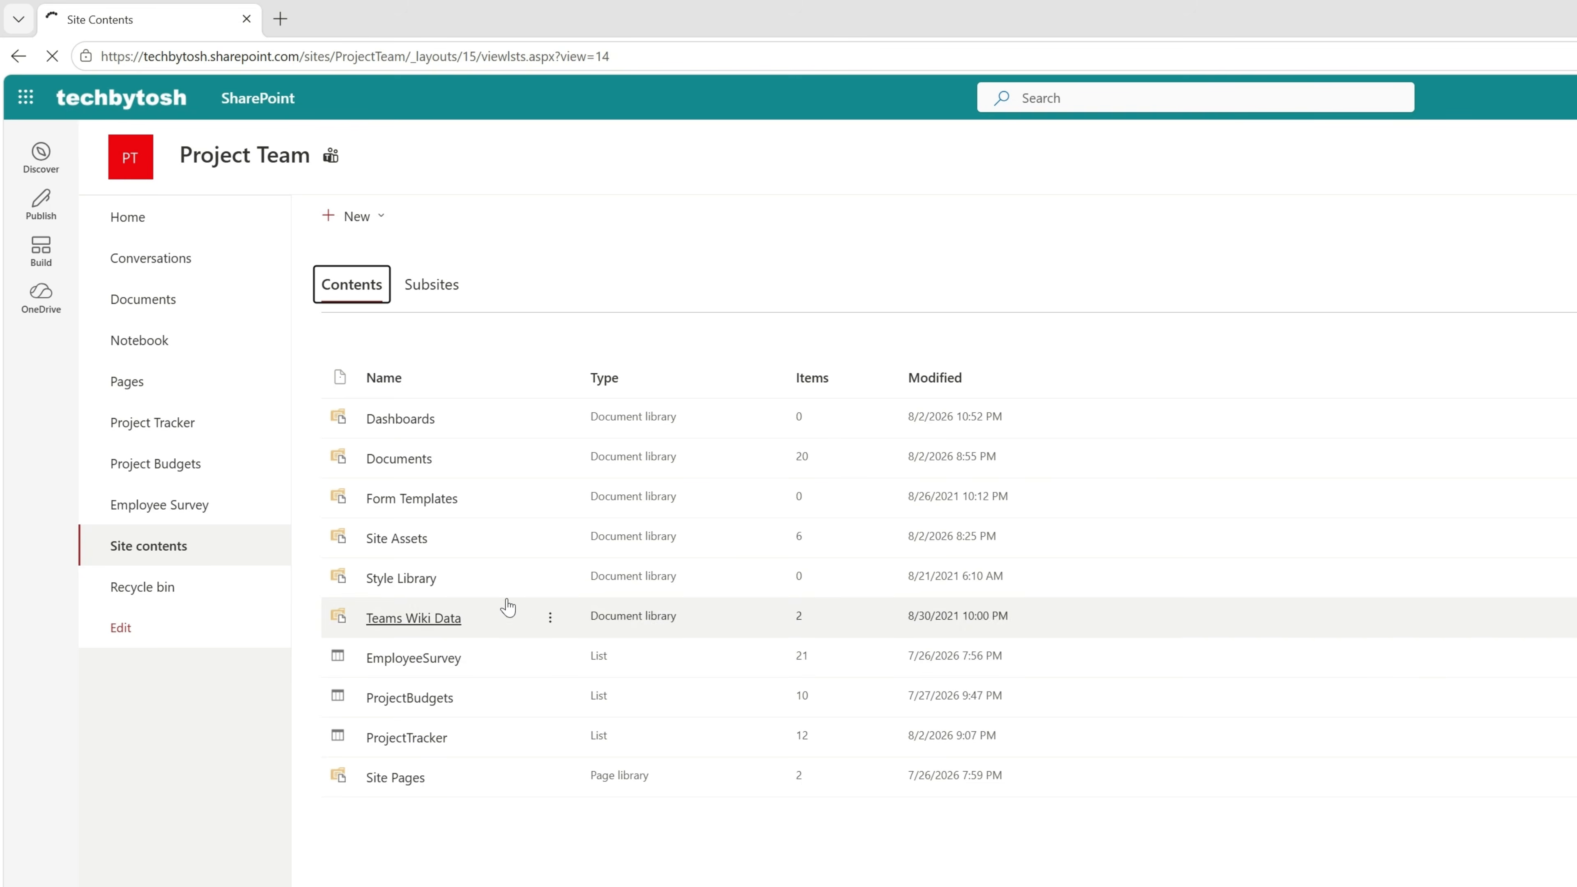
left_click(382, 218)
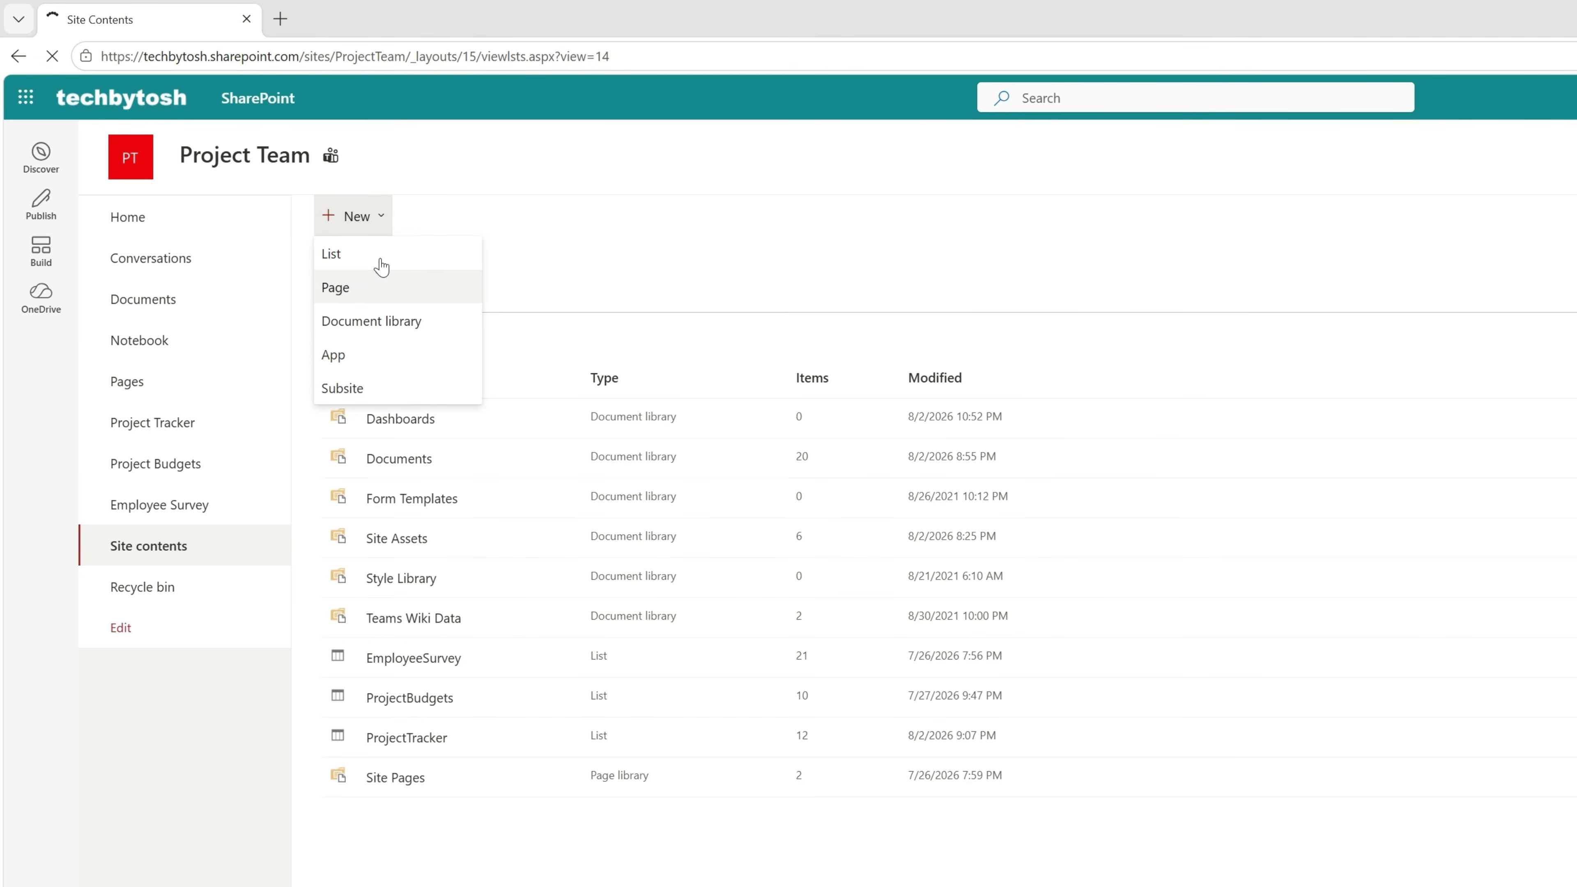
left_click(376, 325)
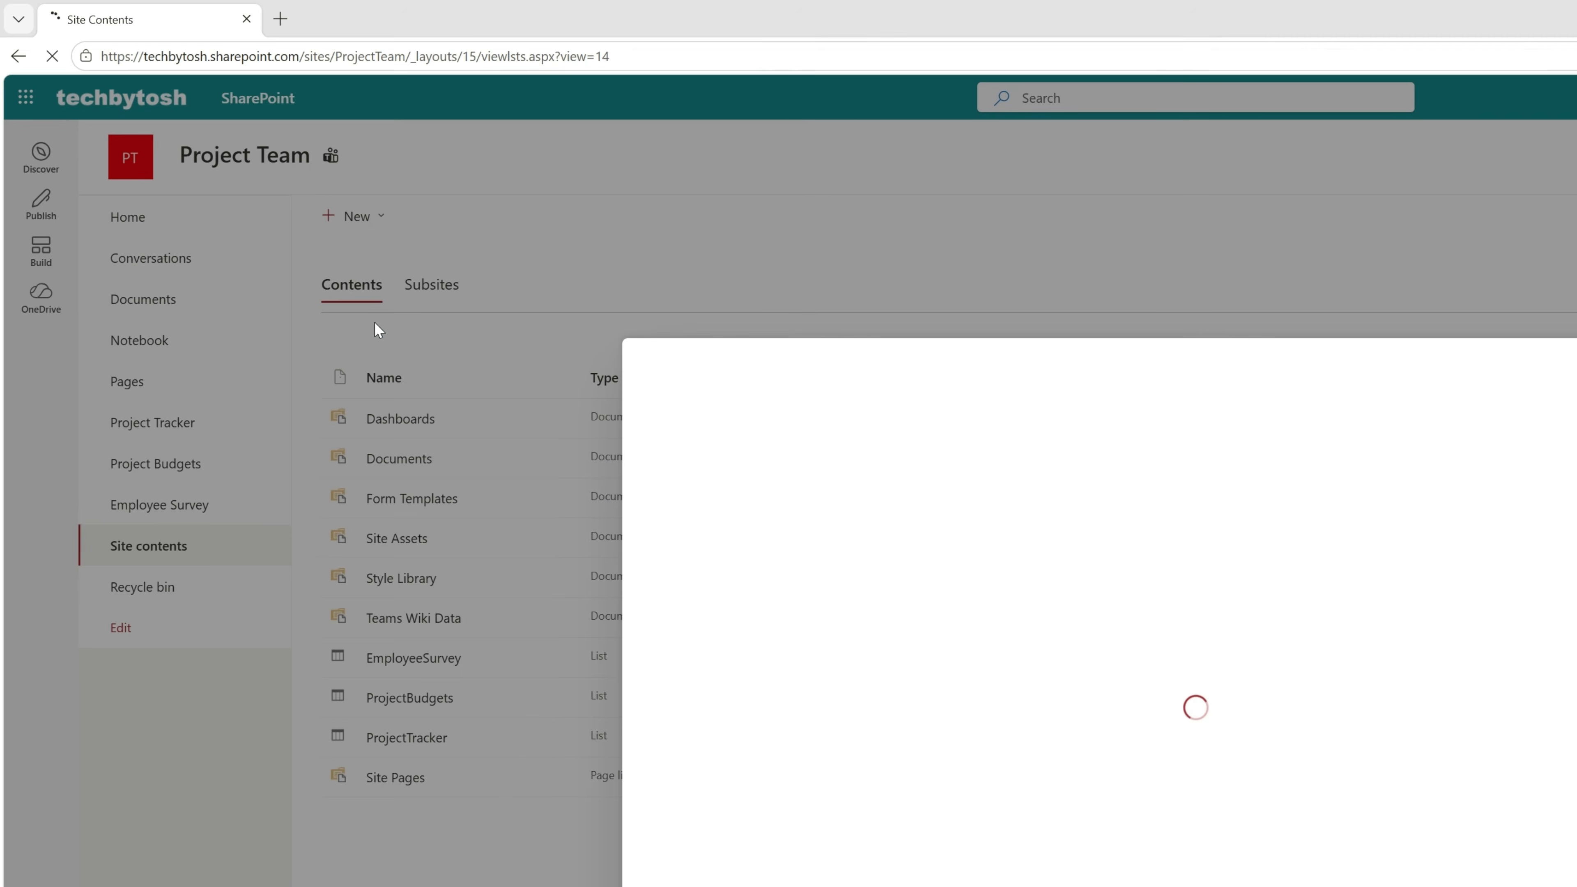
scroll(960, 676, "down", 3)
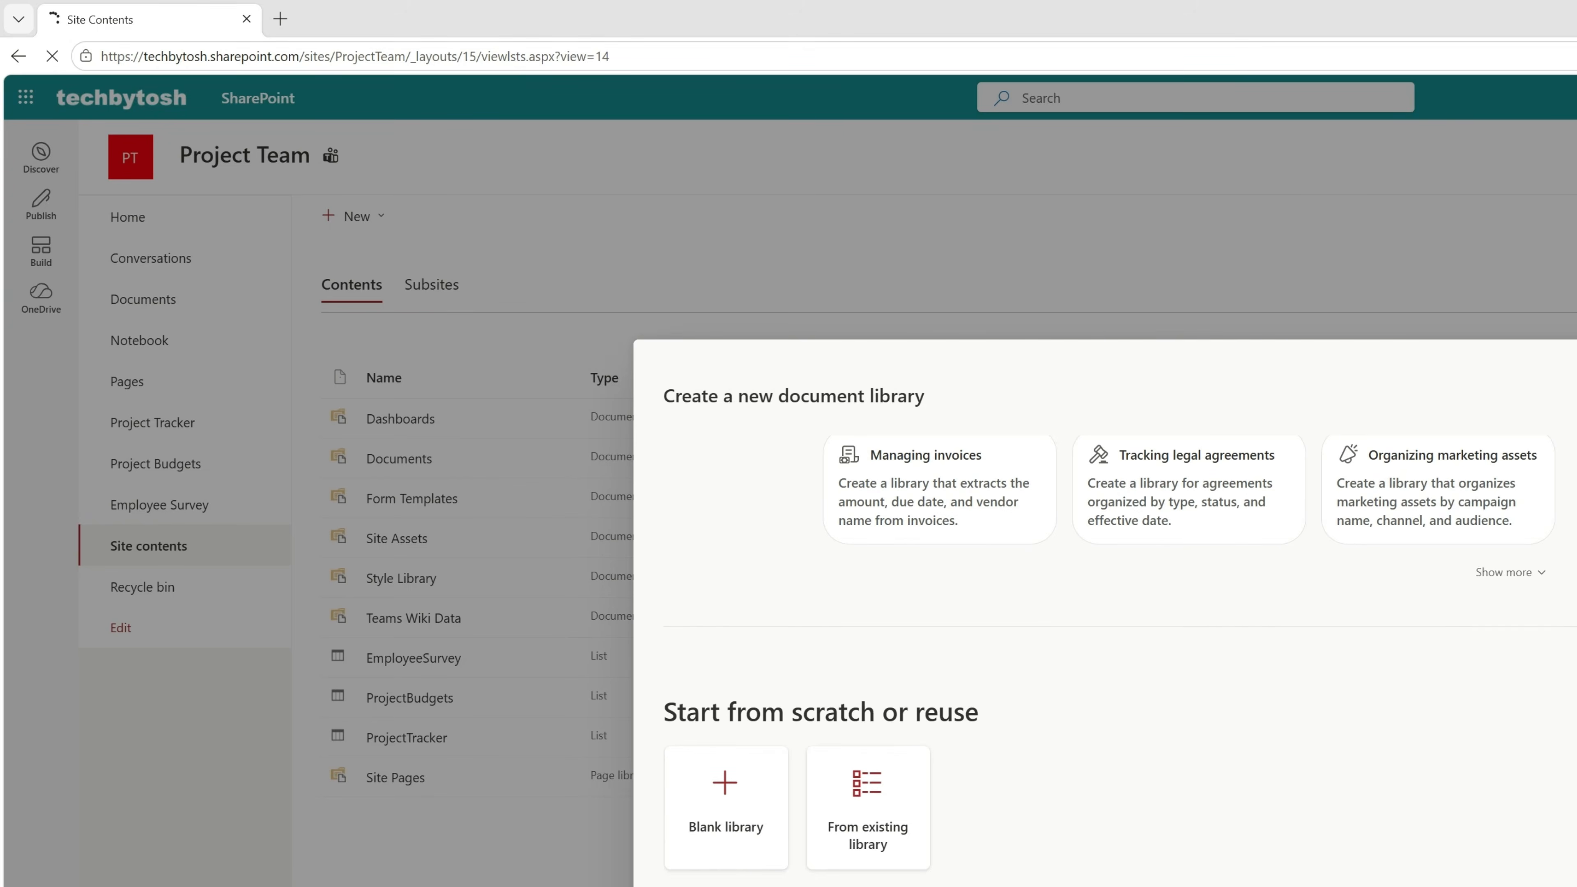
left_click(739, 796)
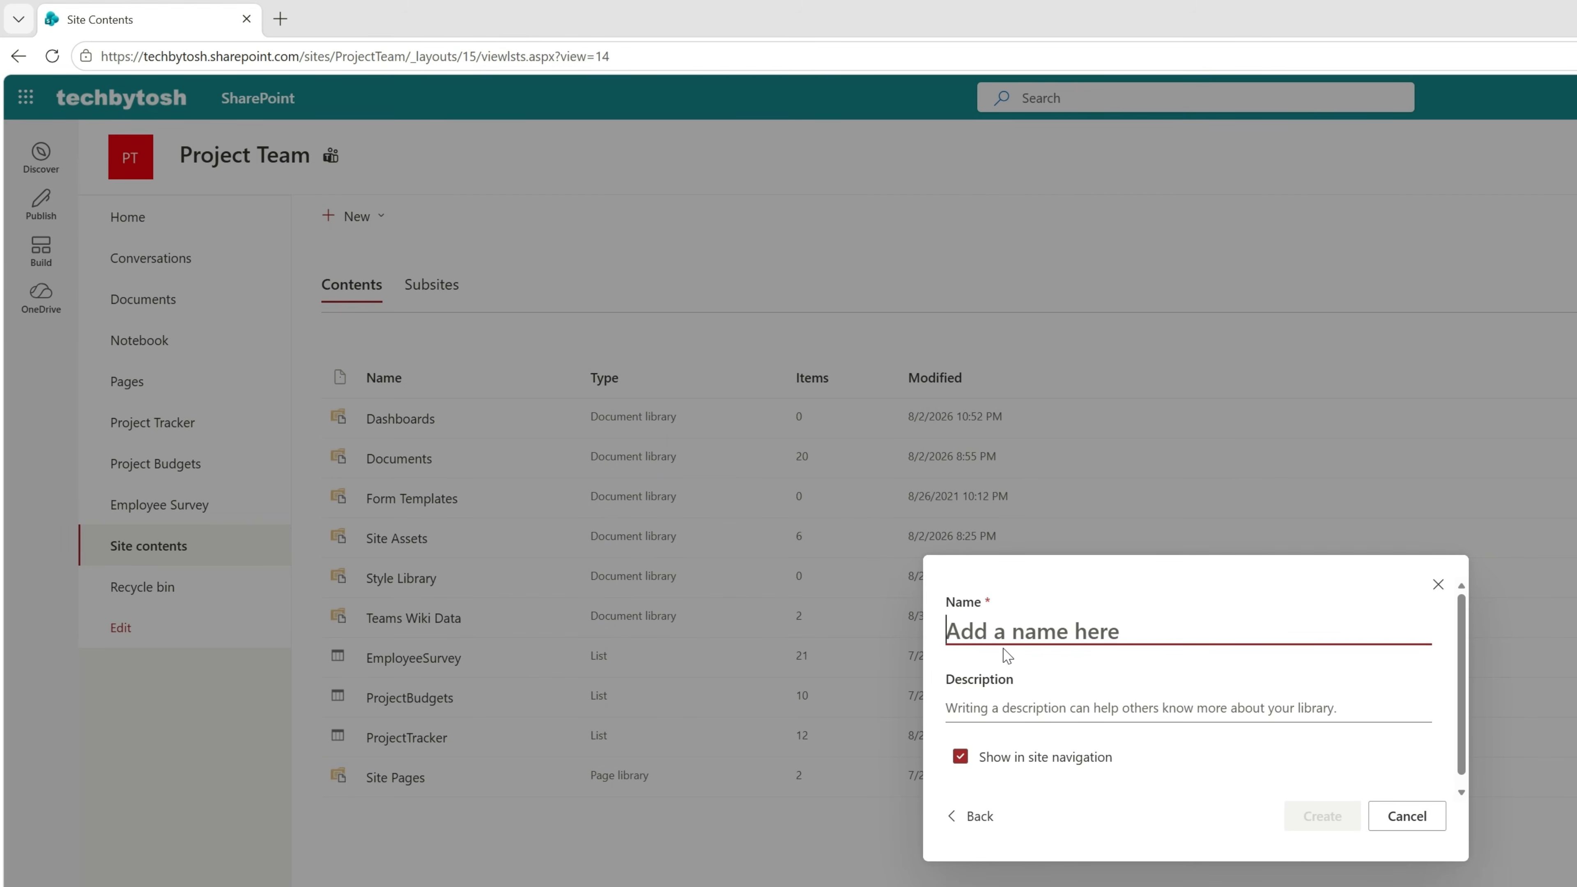
type("AgentAssets")
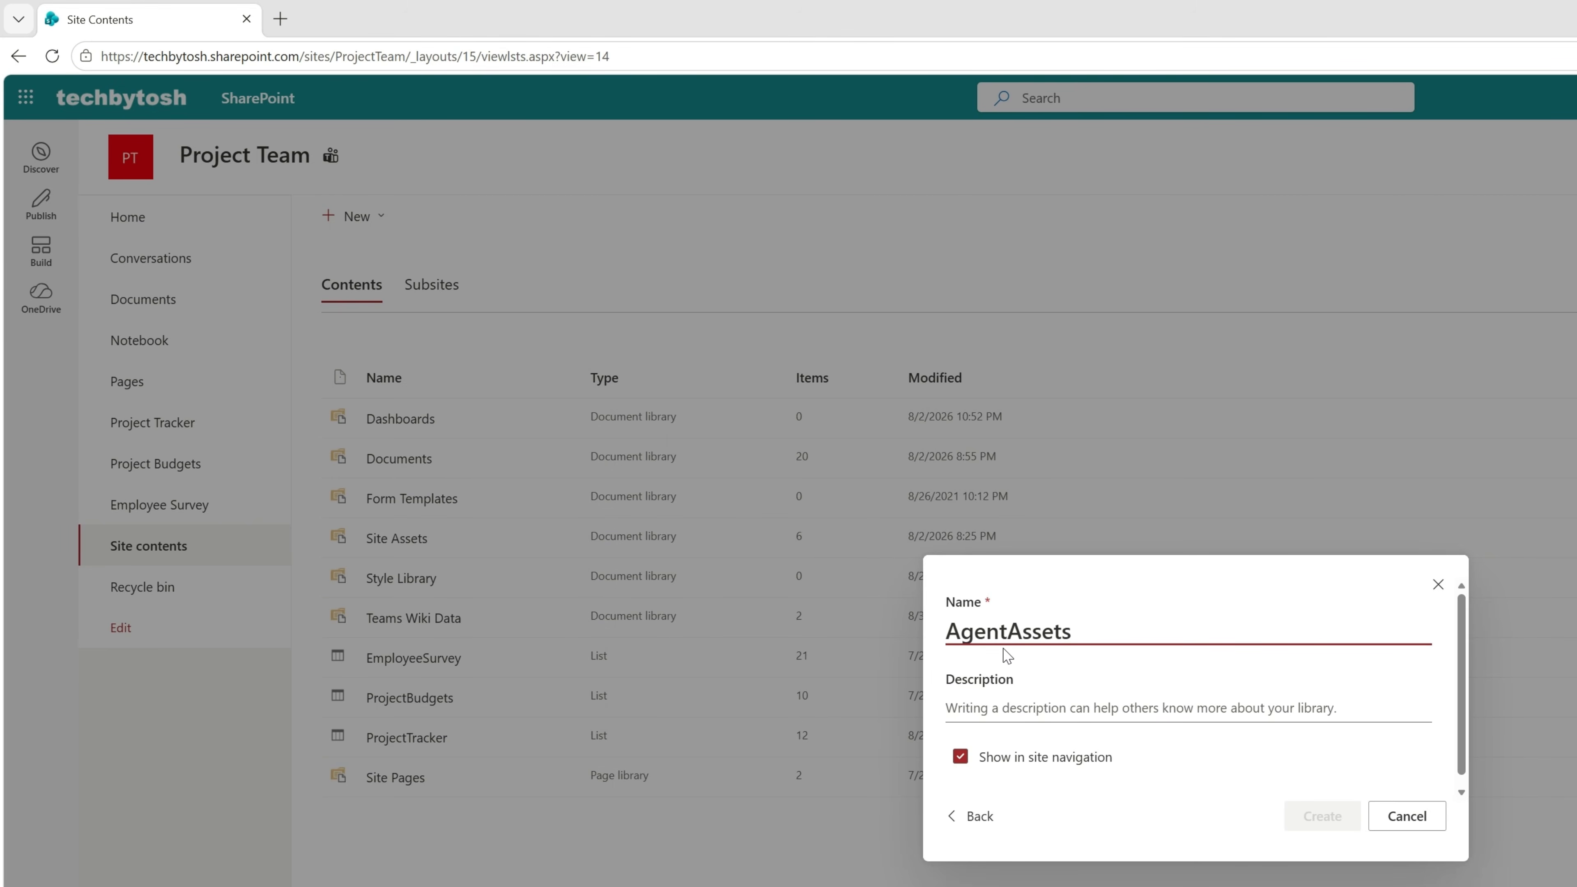
left_click(960, 756)
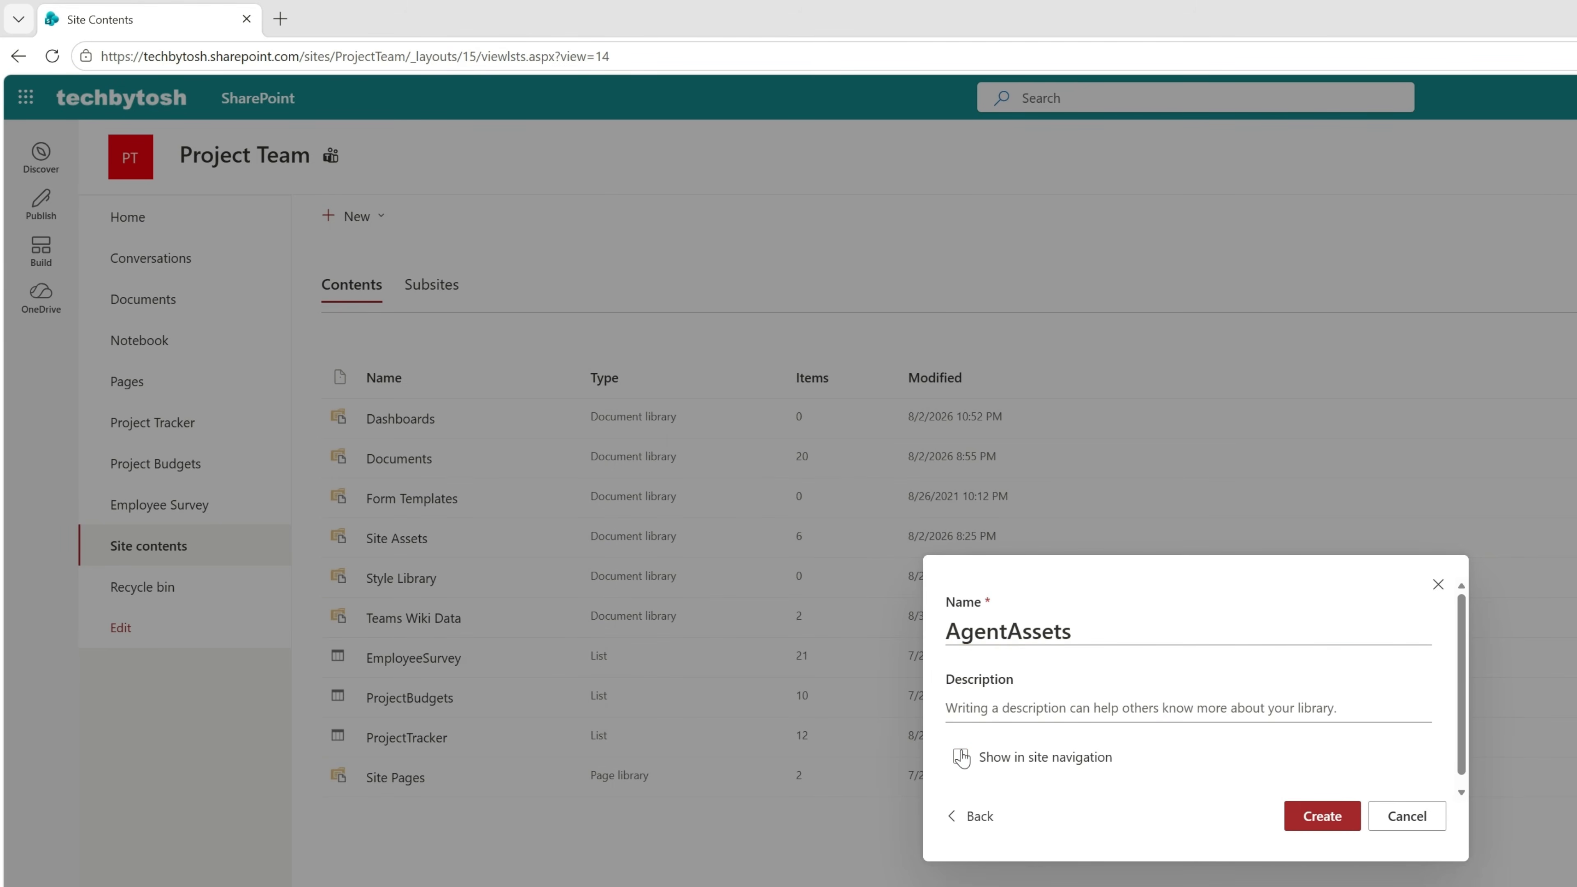
left_click(1313, 822)
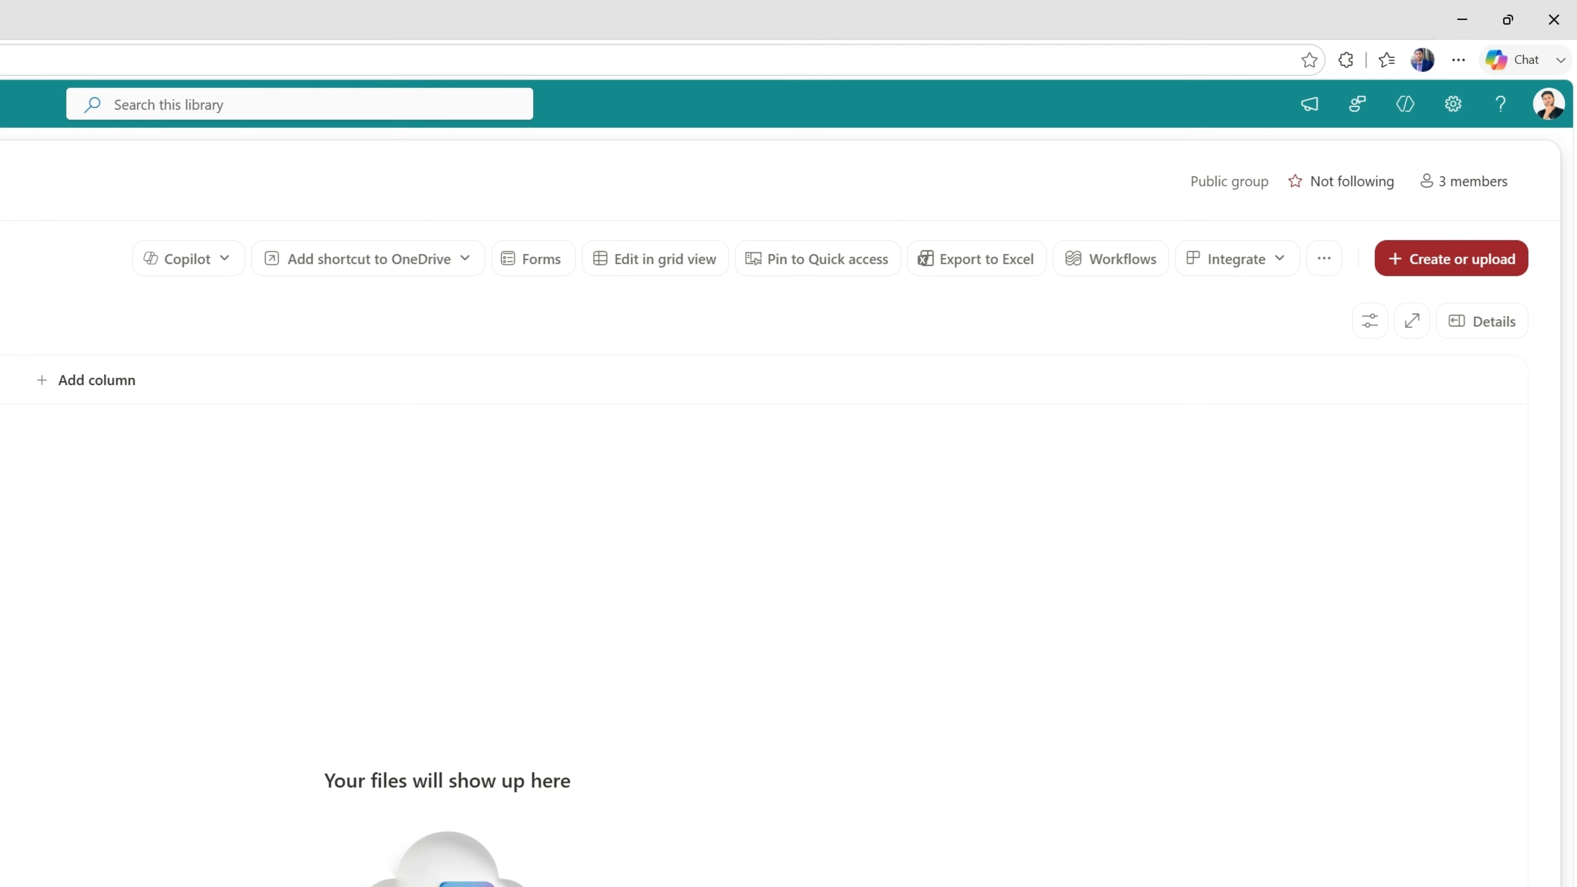
Create a Markdown document in AgentAssets, replace its template text with the prepared Site Guidance dashboard governance rules, and close it.
left_click(1447, 262)
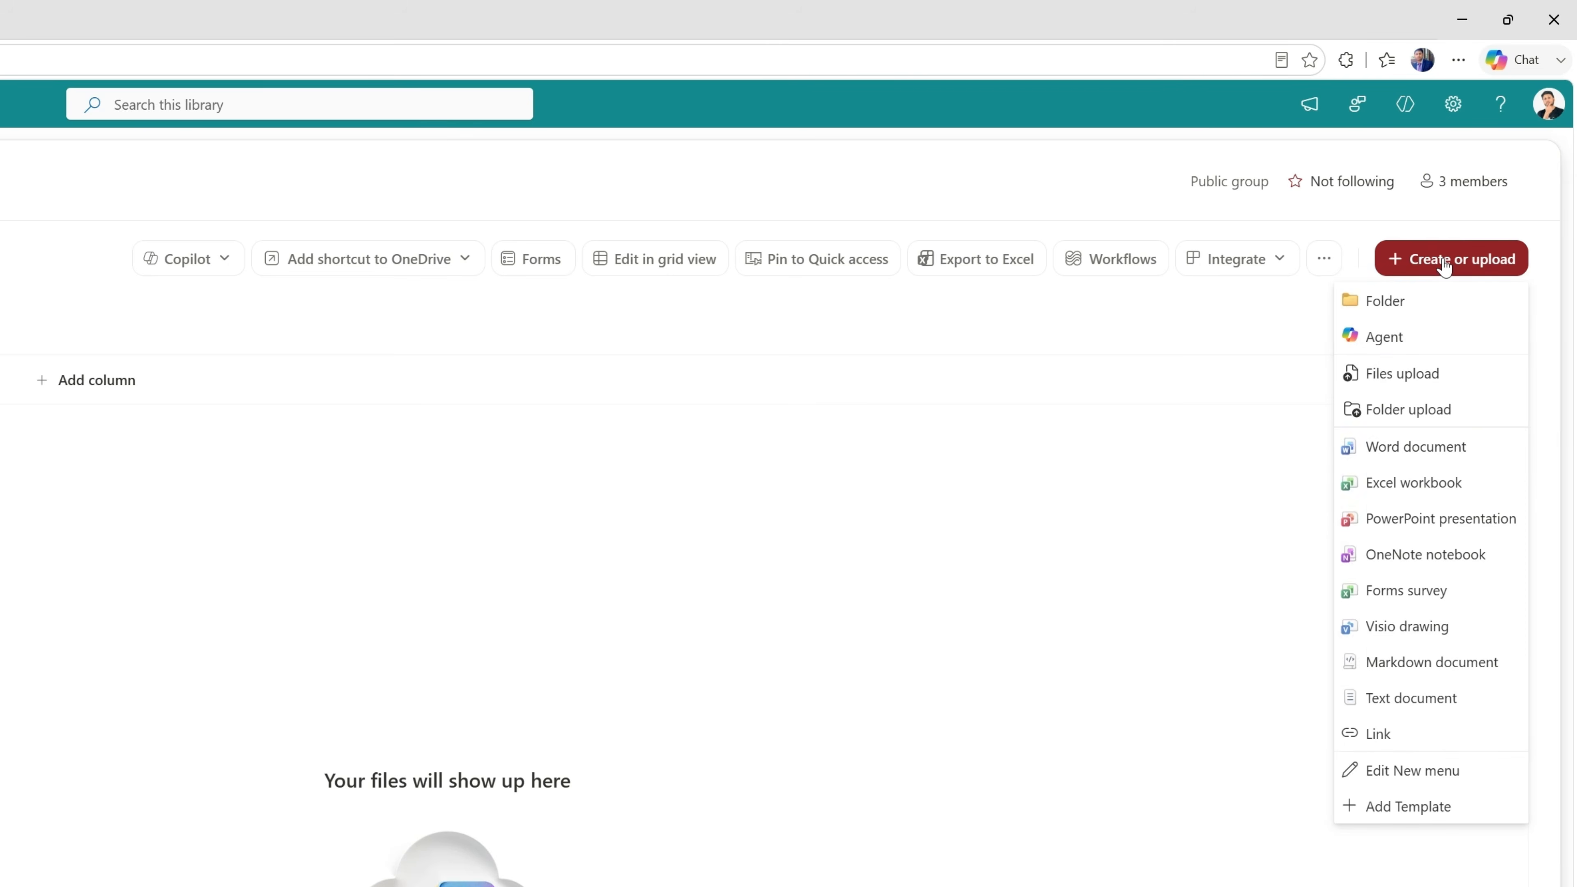
left_click(1411, 668)
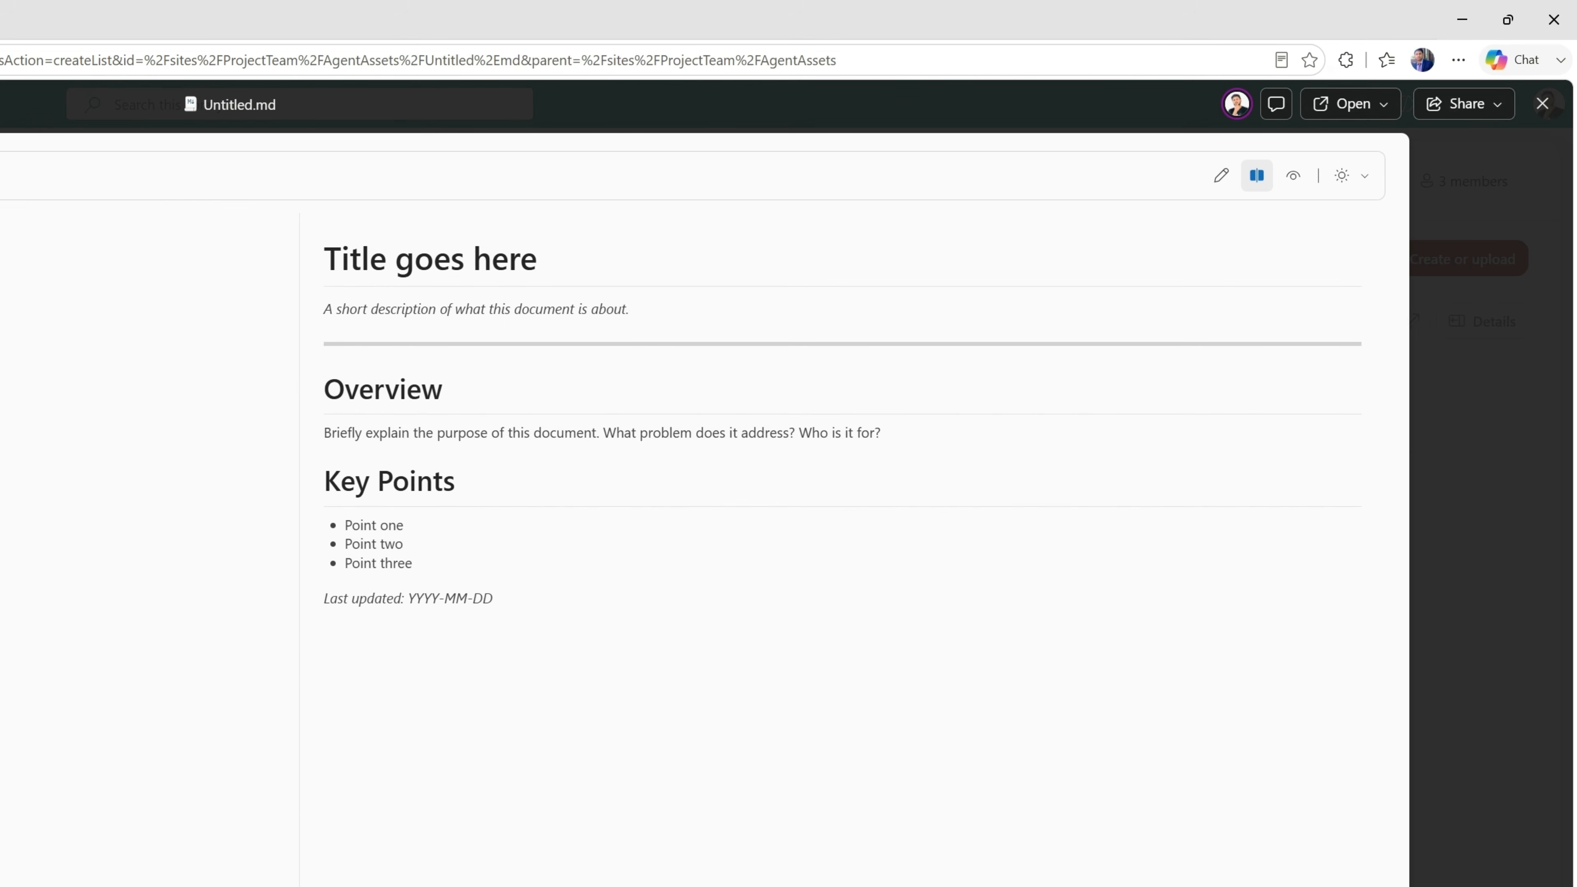
key("ctrl+a")
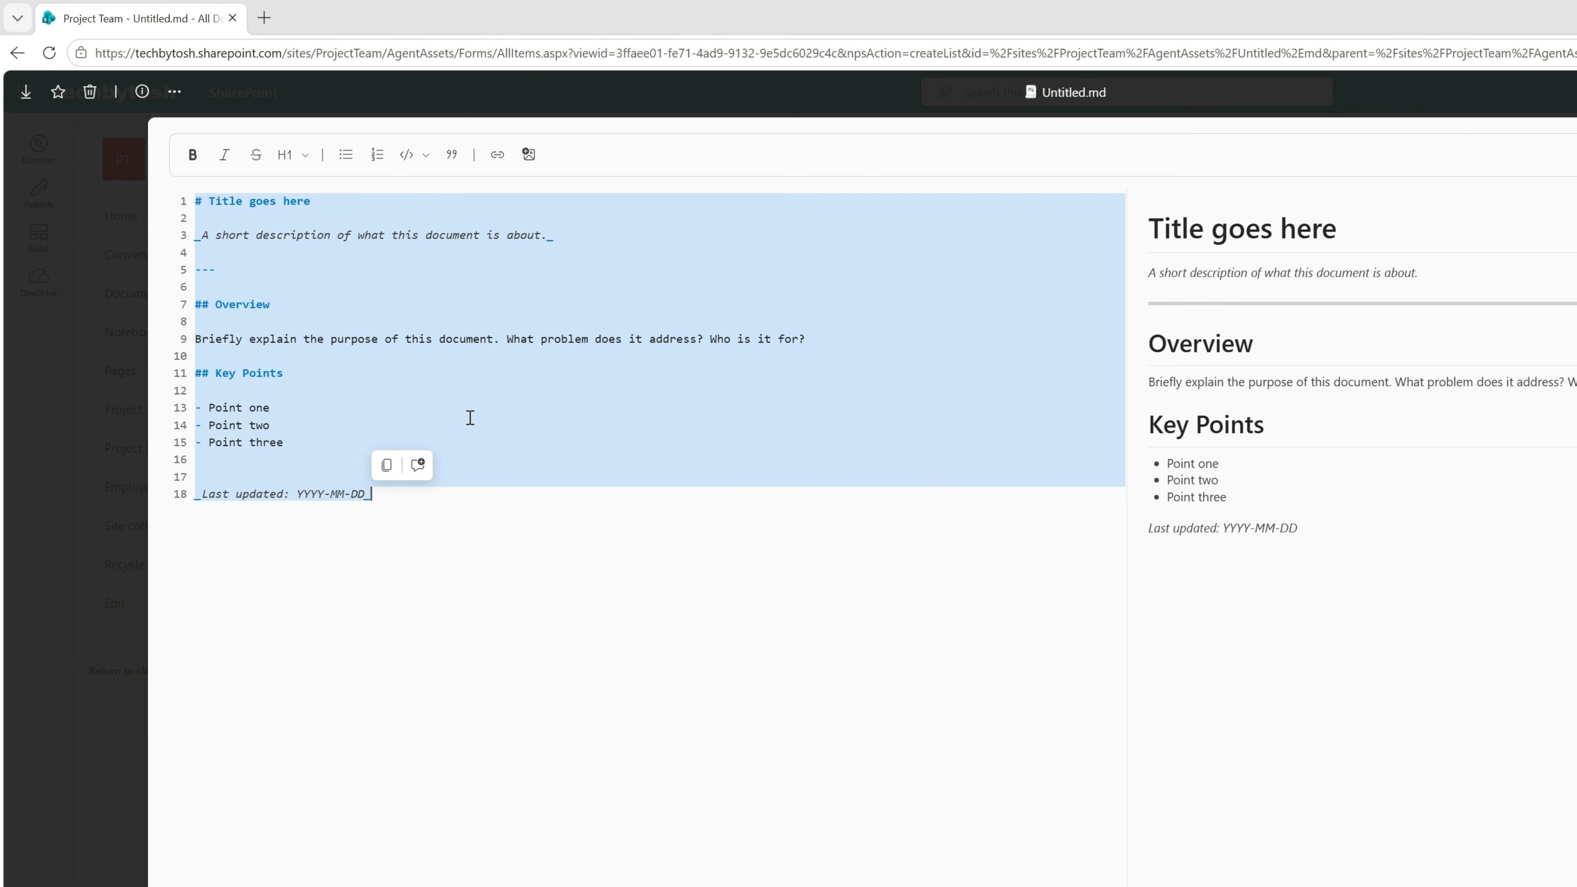
type("# Site Guidance  ## Dashboard governance  All dashboards, reports, HTML reports, and live visualizations created by Copilot must:  1. Be saved in the Dashboards library. 2. Be live-linked to the source SharePoint list or library. 3. Not be created as static snapshots unless explicitly approved. 4. Use the source list/library permissions for live data access. 5. Include owner, source list, dashboard type, and status metadata where available.  Static dashboards are not allowed by default because they may duplicate data into the file and increase data leakage risk.  If a user asks for a static dashboard, Copilot must: - warn that static dashboards copy data into the file, - ask for approval/exception reason, - save it as Draft only.")
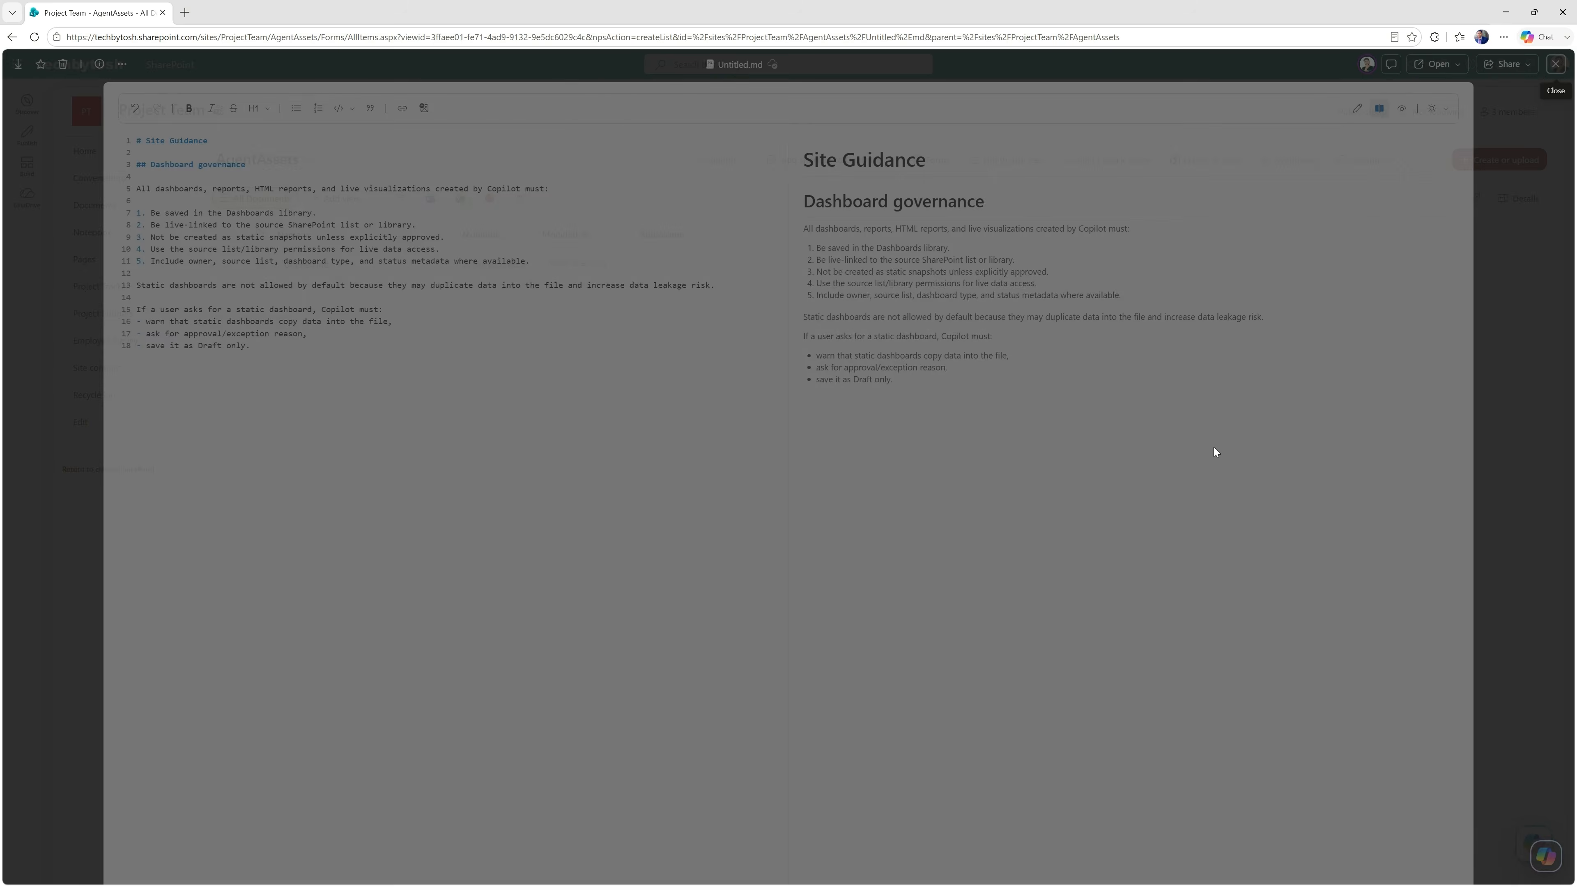
left_click(1555, 64)
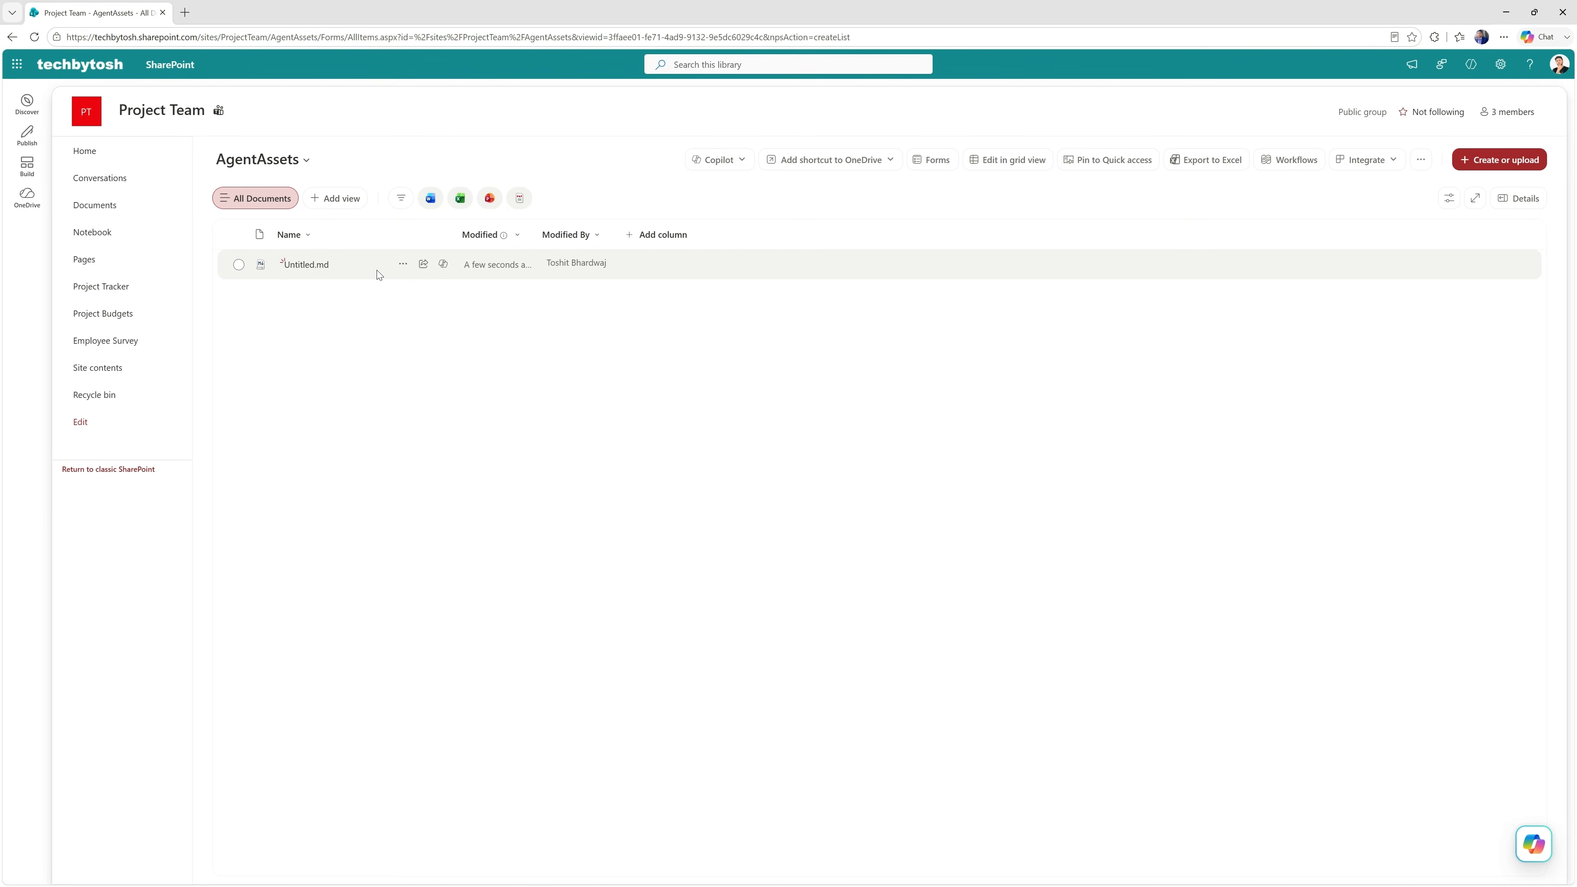
Rename Untitled.md in the AgentAssets library to SHAREPOINT.md.
left_click(404, 268)
left_click(404, 268)
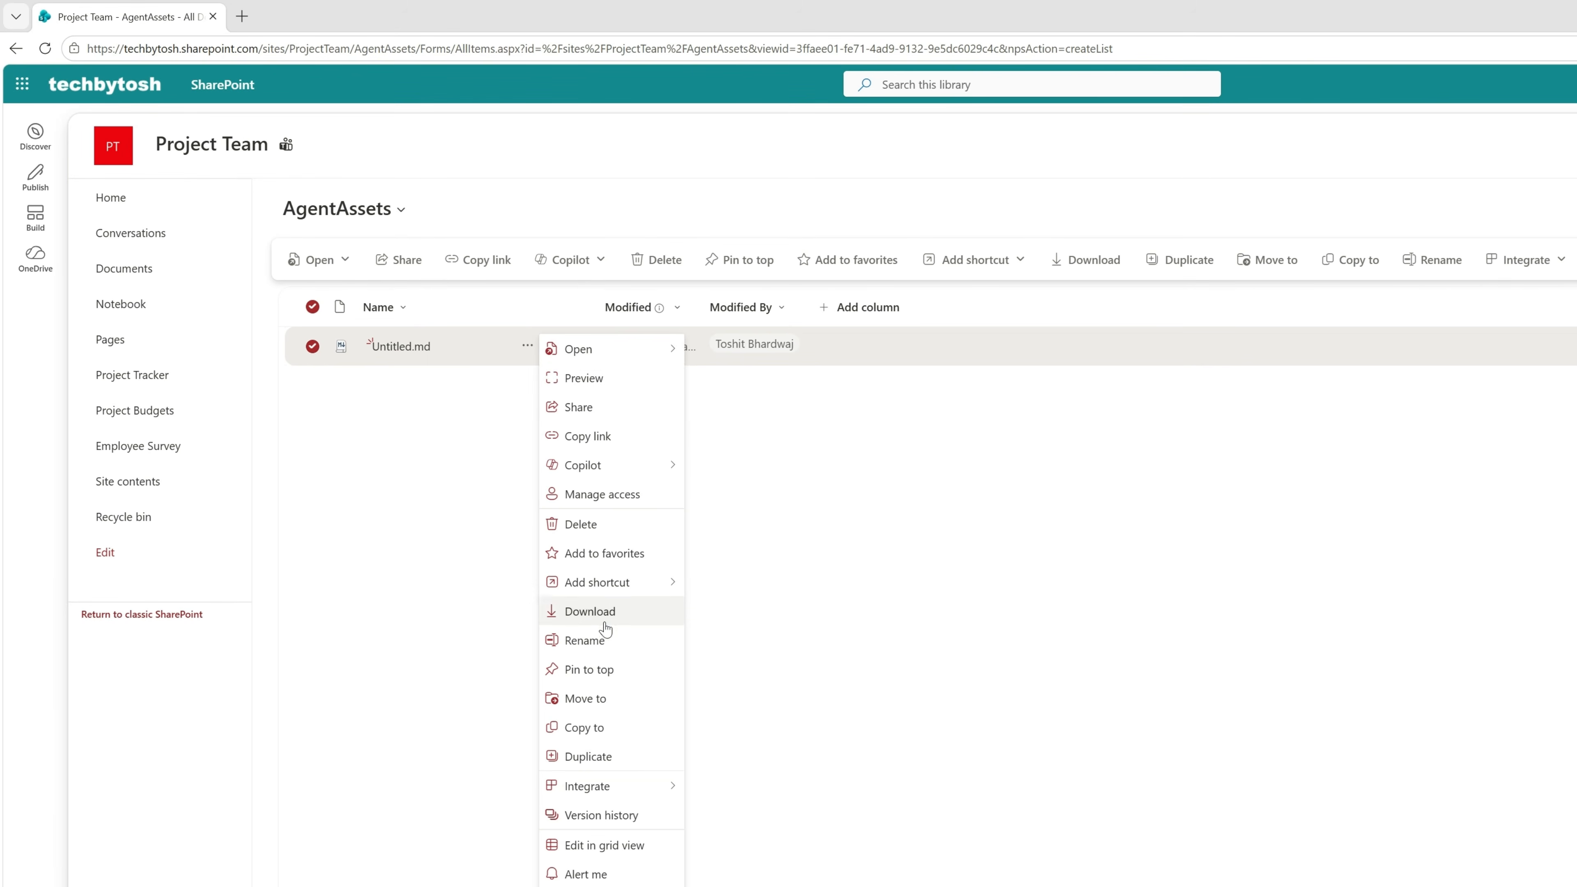
left_click(605, 641)
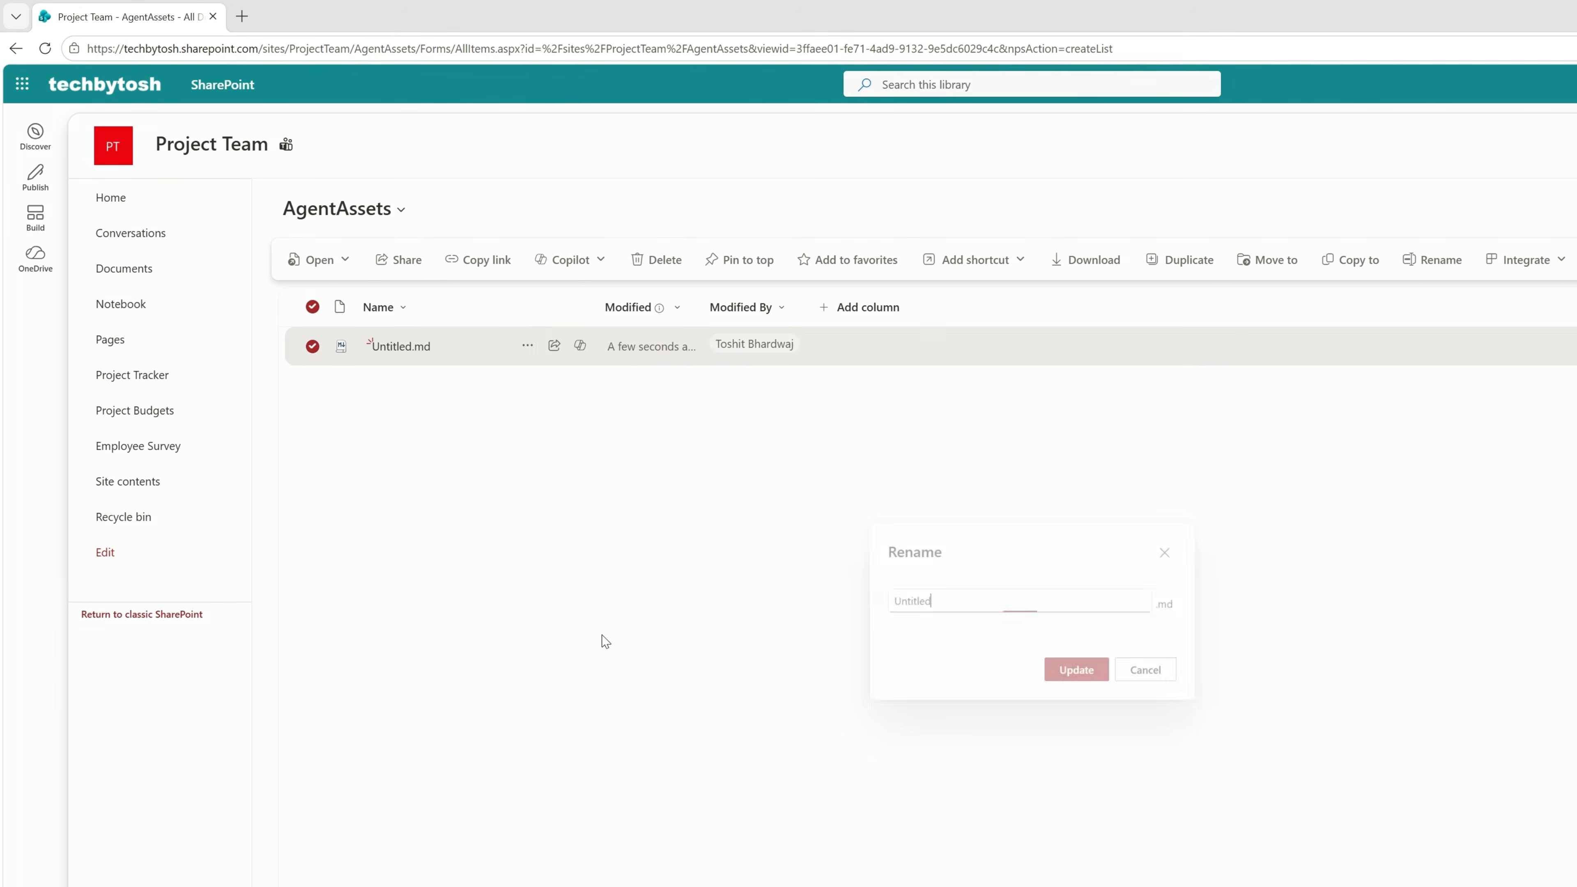
double_click(895, 600)
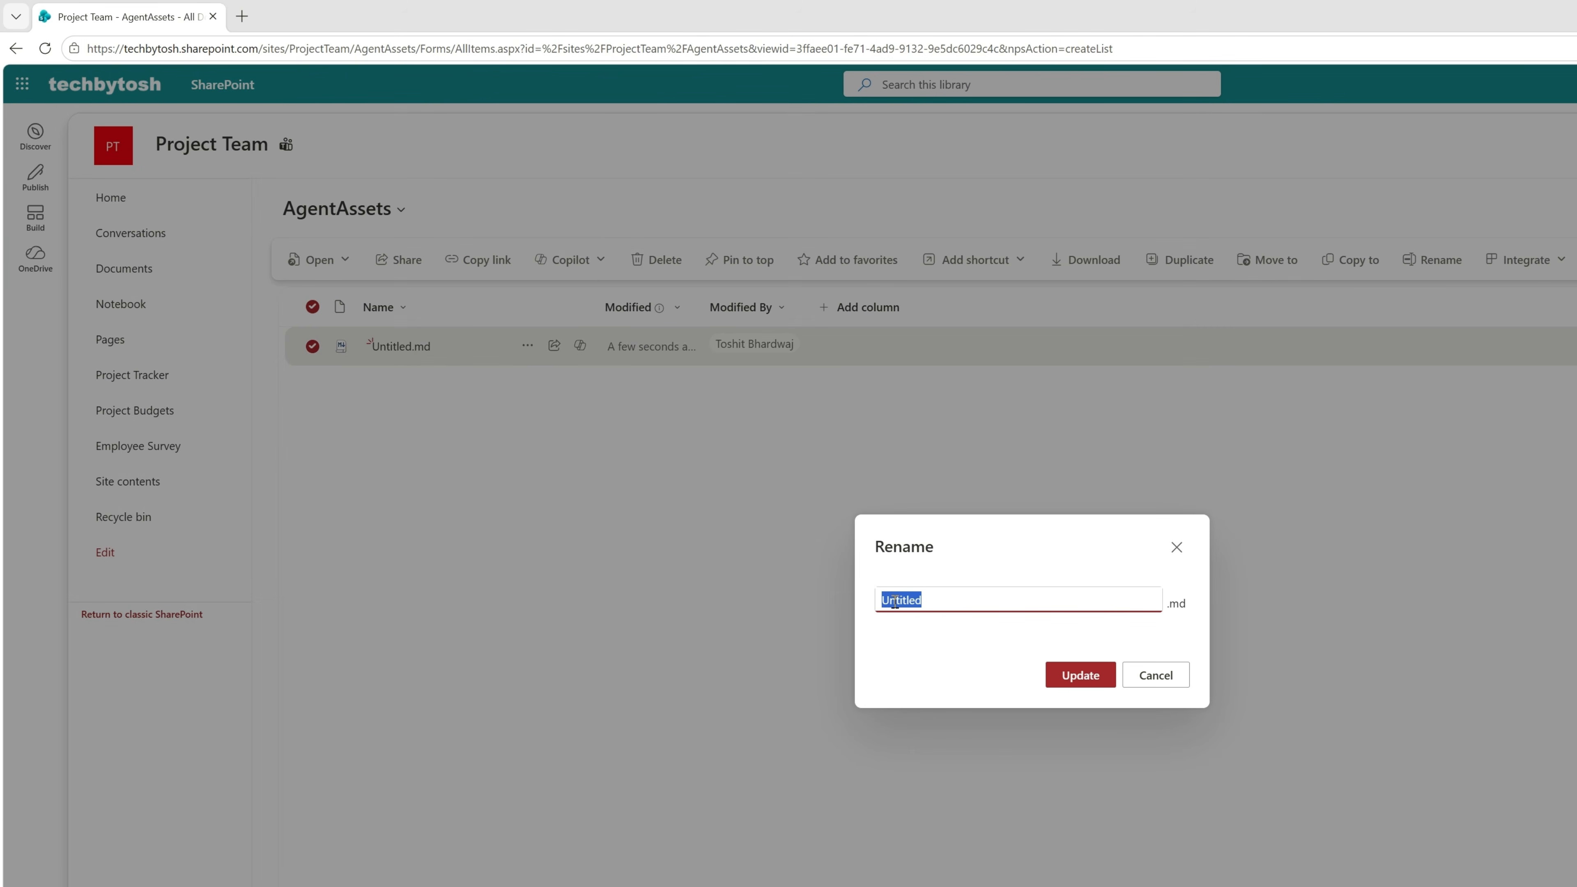
type("SHAREPOINT")
left_click(1081, 677)
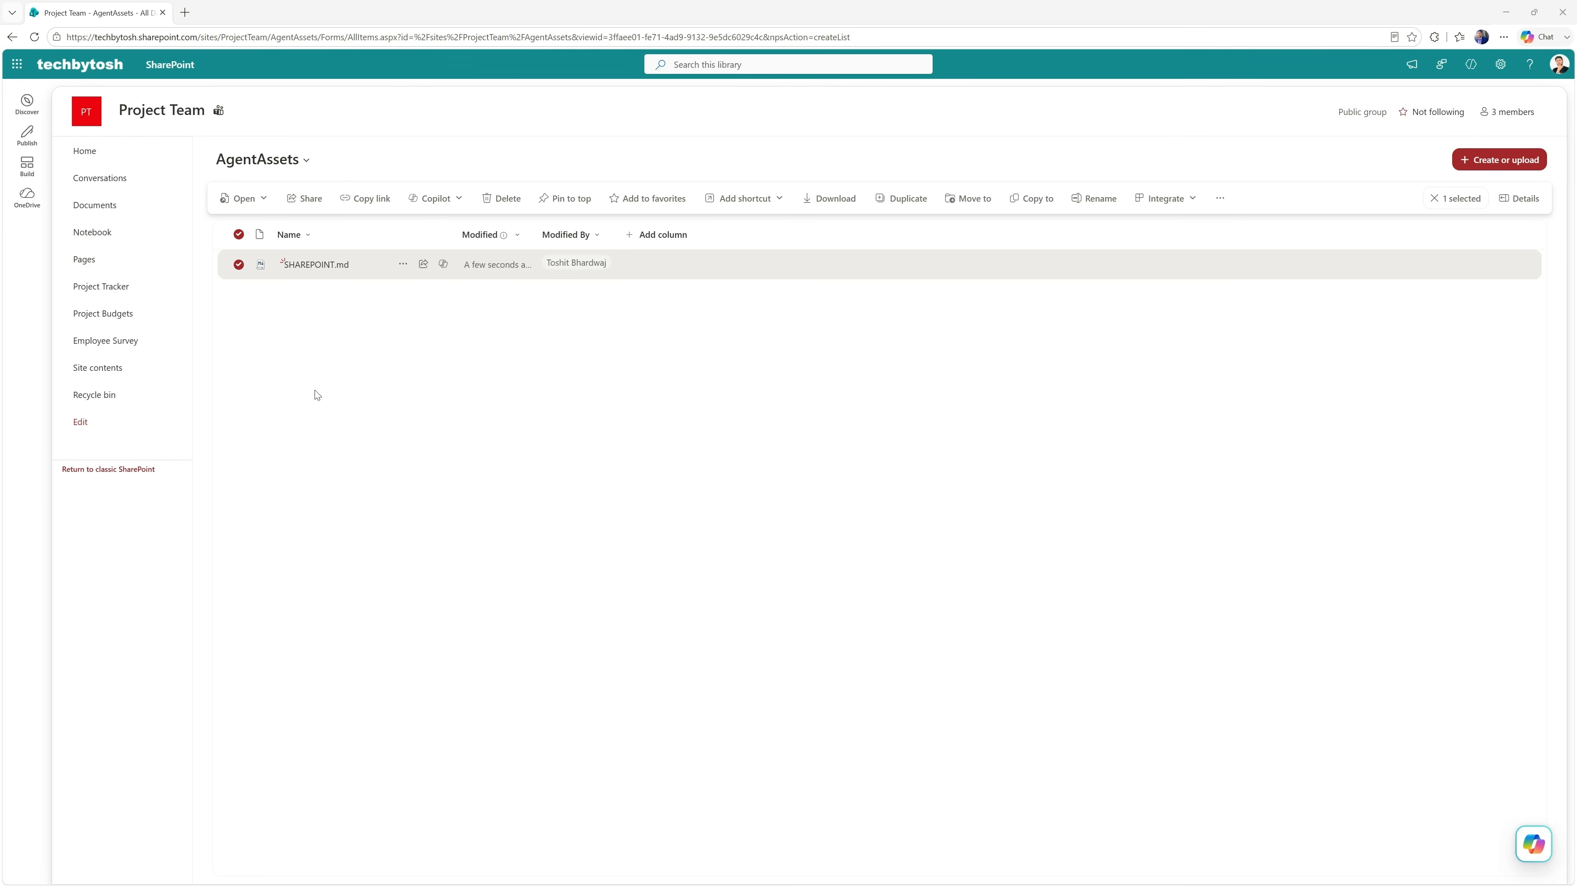
Ask Copilot on the Project Tracker list to "Create an interactive dashboard and use modern theme", review its reasoning and approve the item update.
left_click(103, 292)
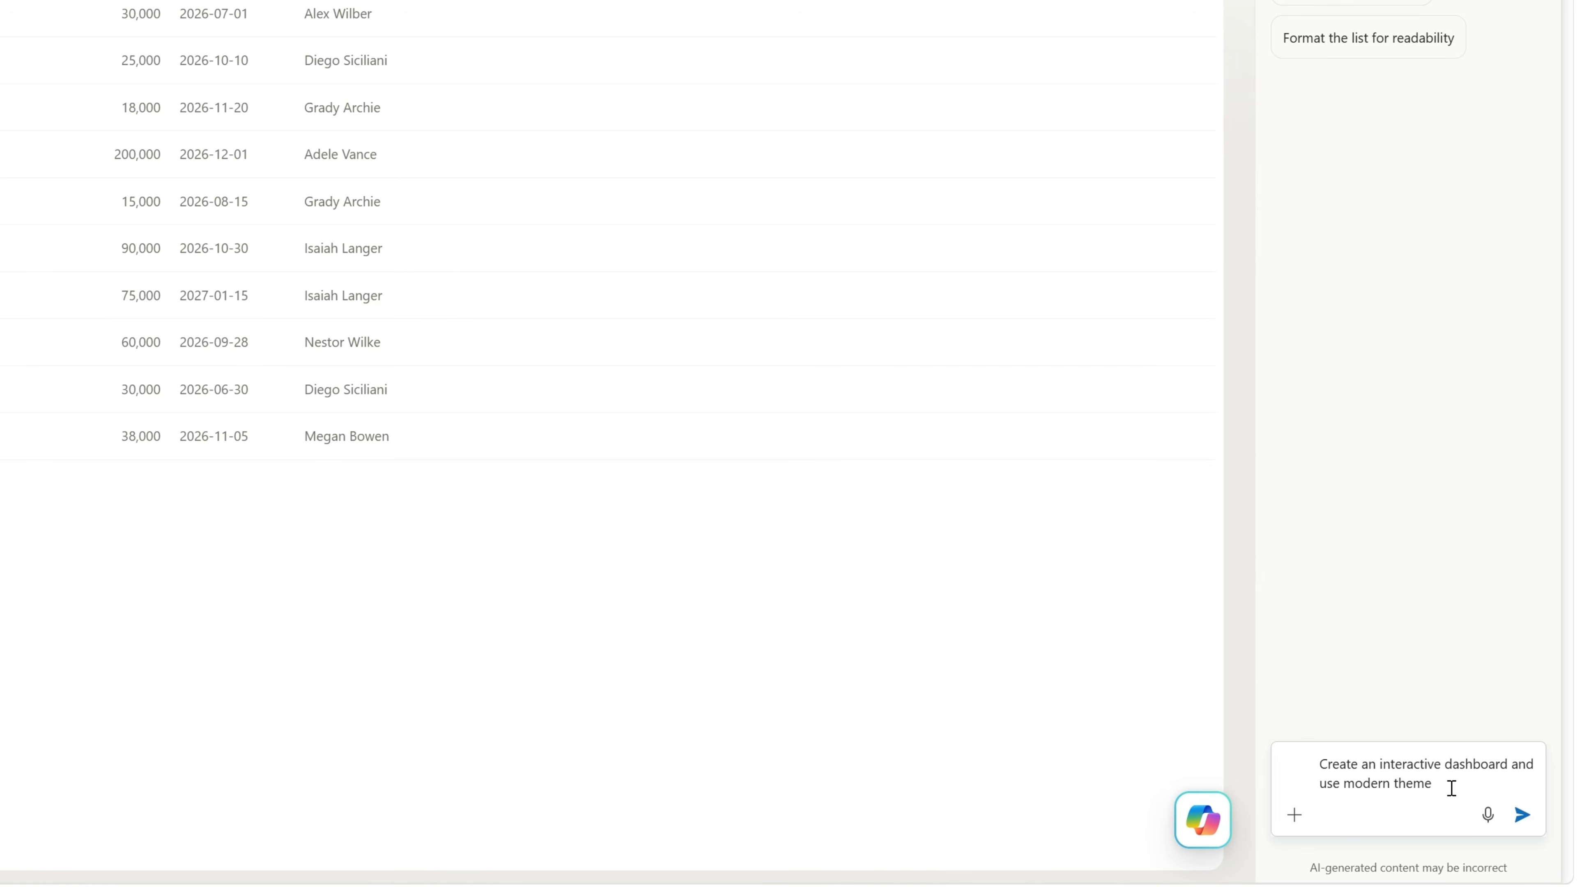
left_click(1524, 817)
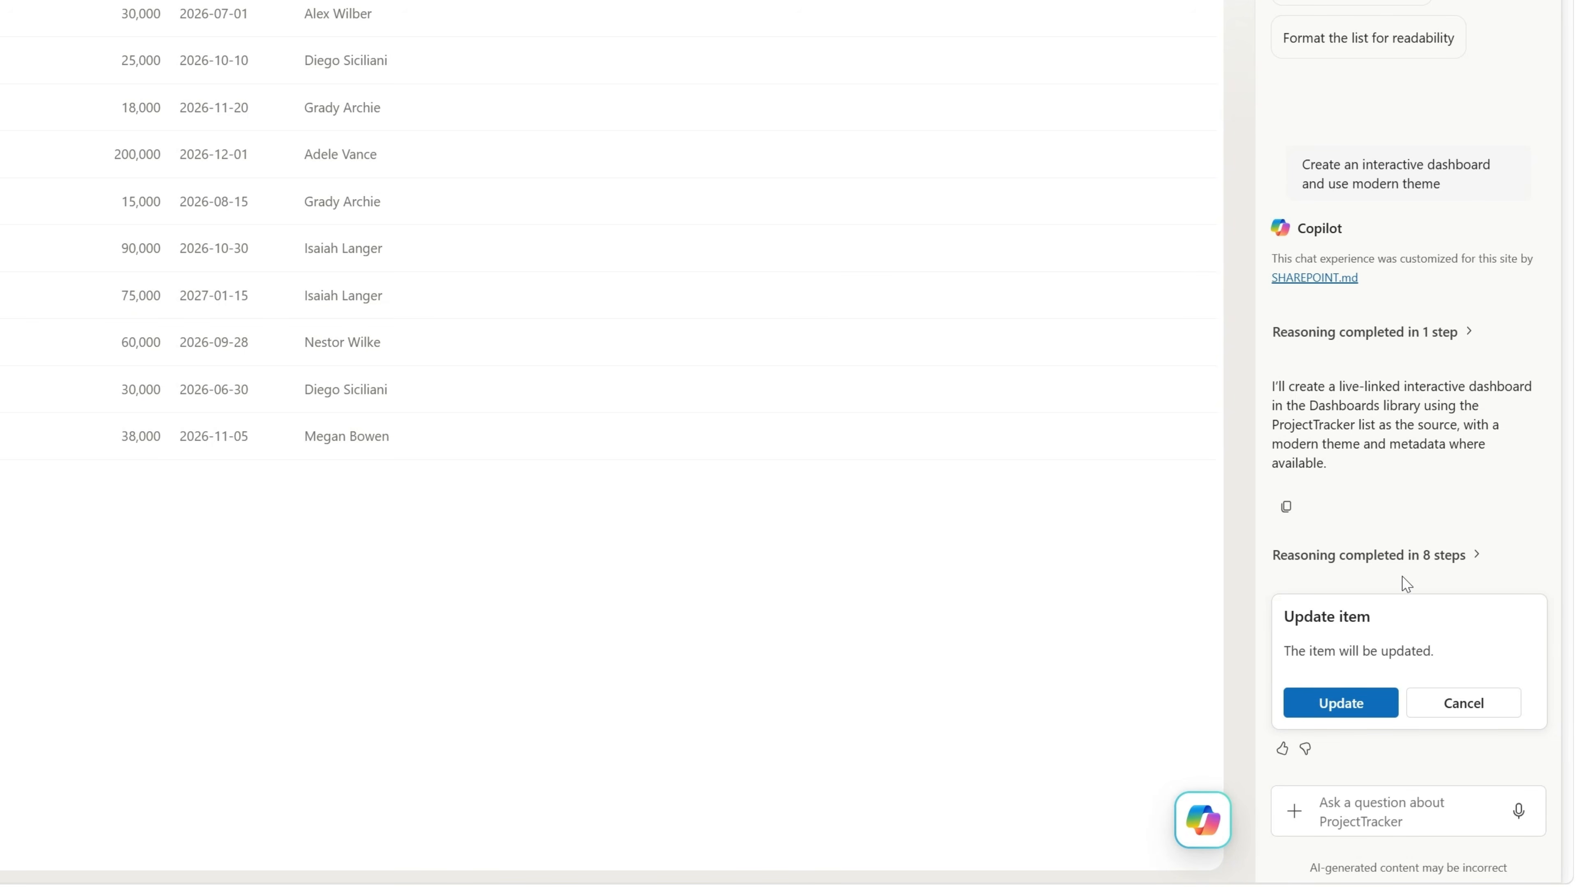
left_click(1443, 563)
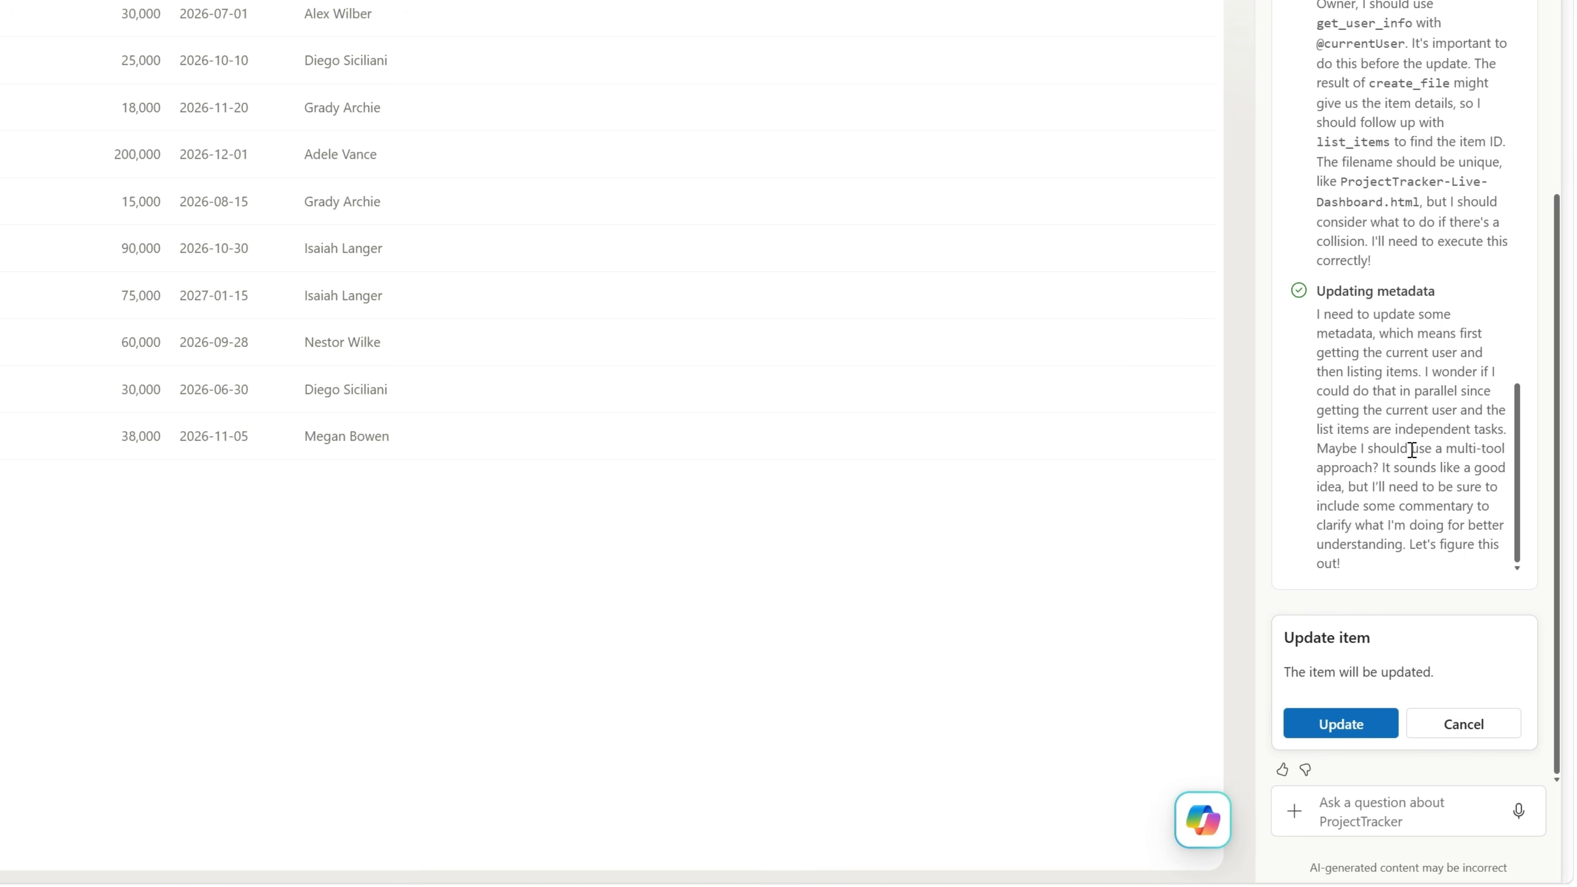
left_click(1339, 721)
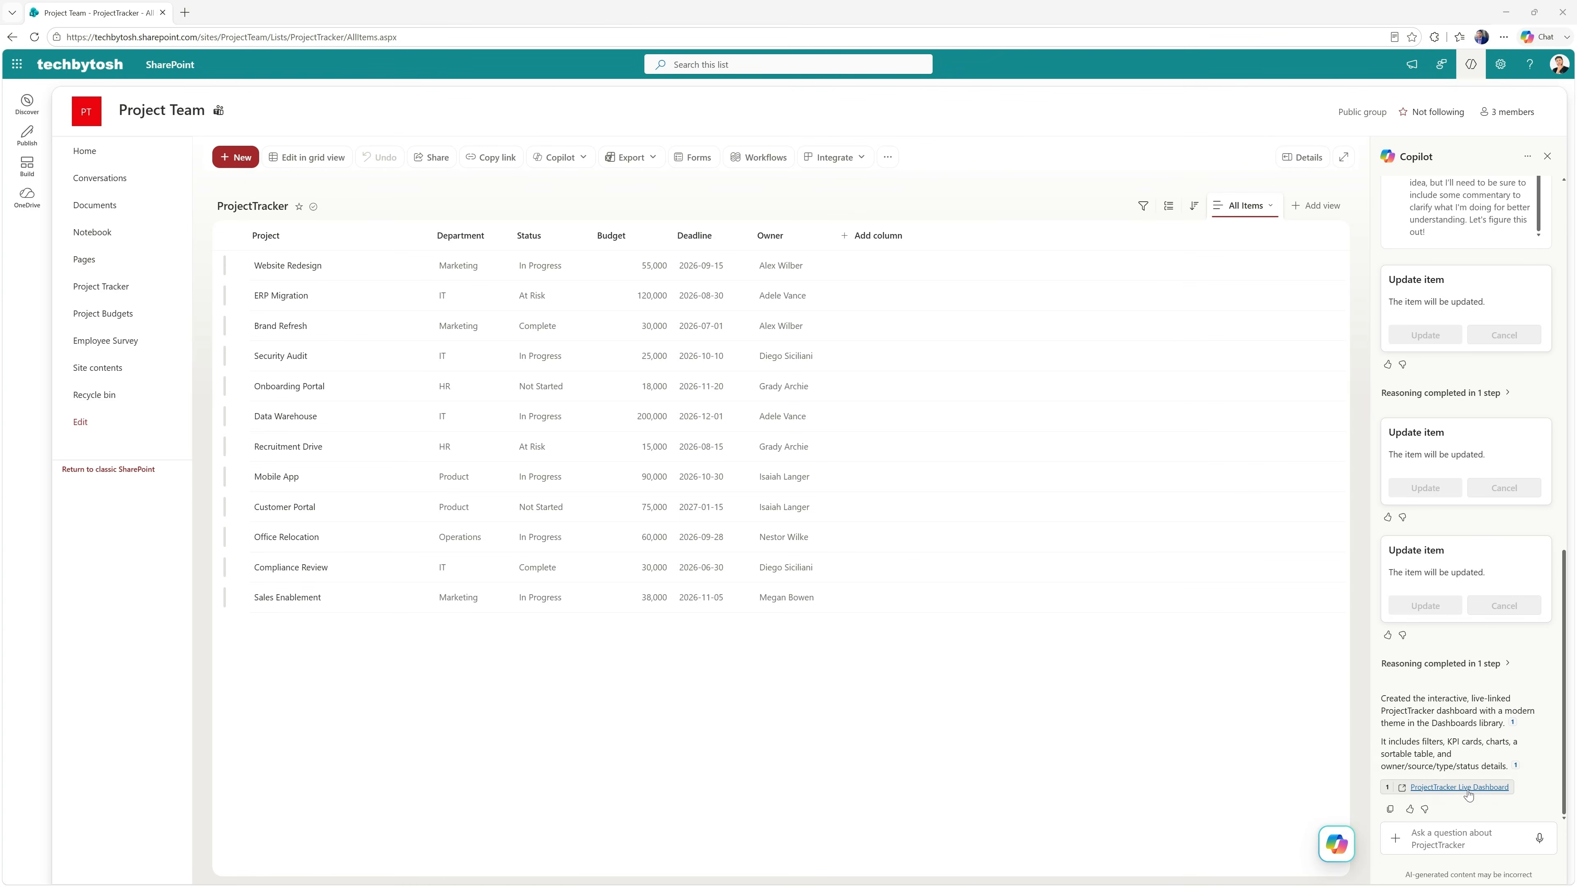
Open the ProjectTracker Live Dashboard from Copilot's reply, filter its status to At Risk and check its live data label.
left_click(1456, 791)
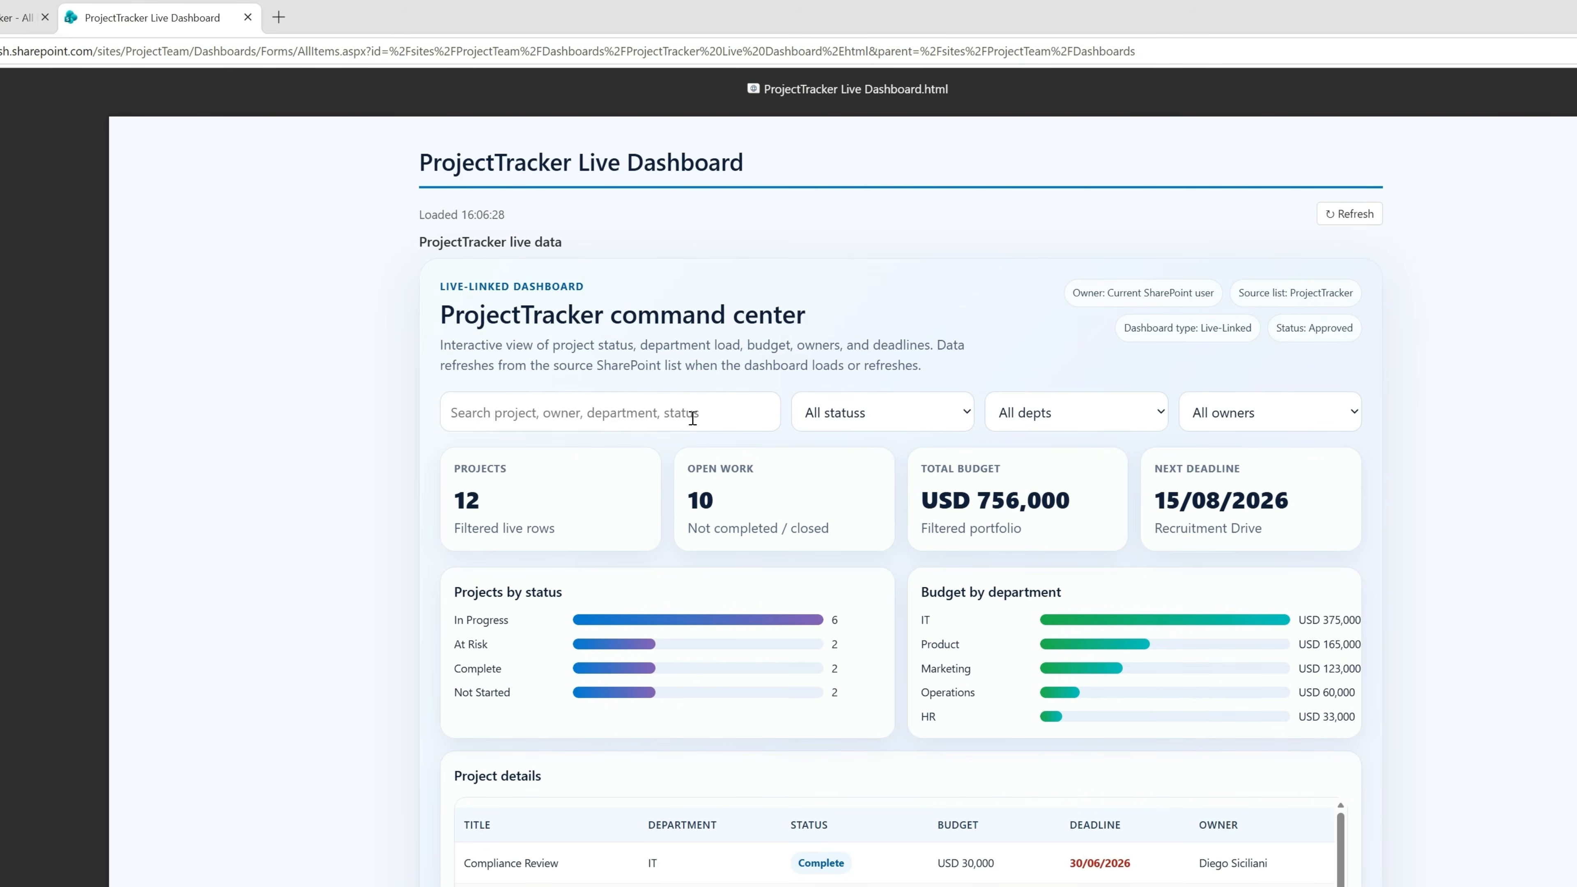
left_click(844, 424)
left_click(846, 482)
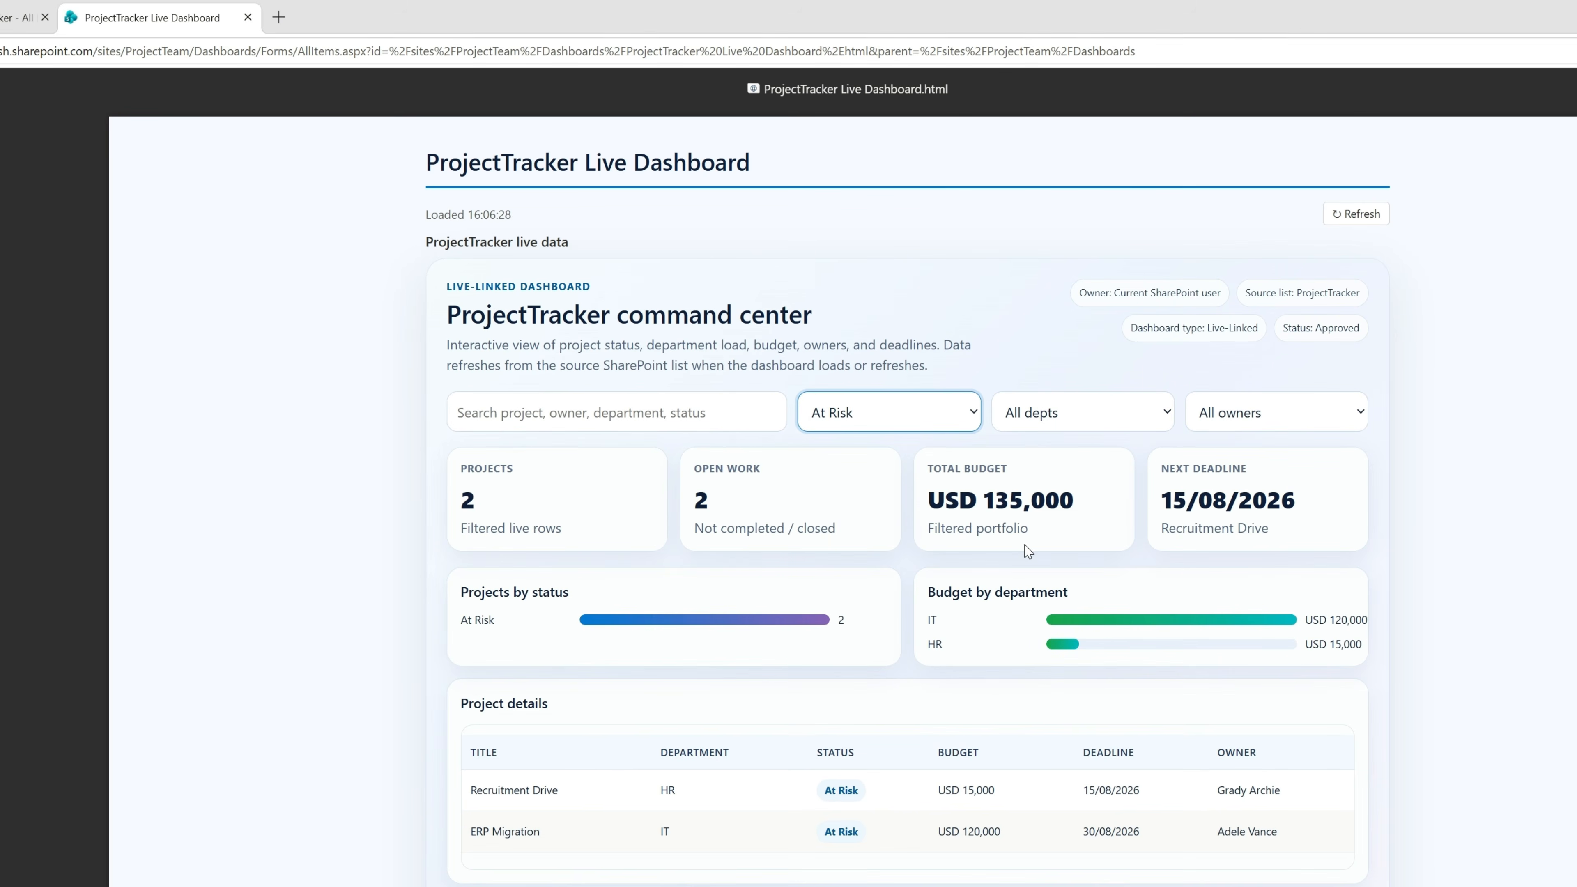
left_click_drag(590, 248, 429, 241)
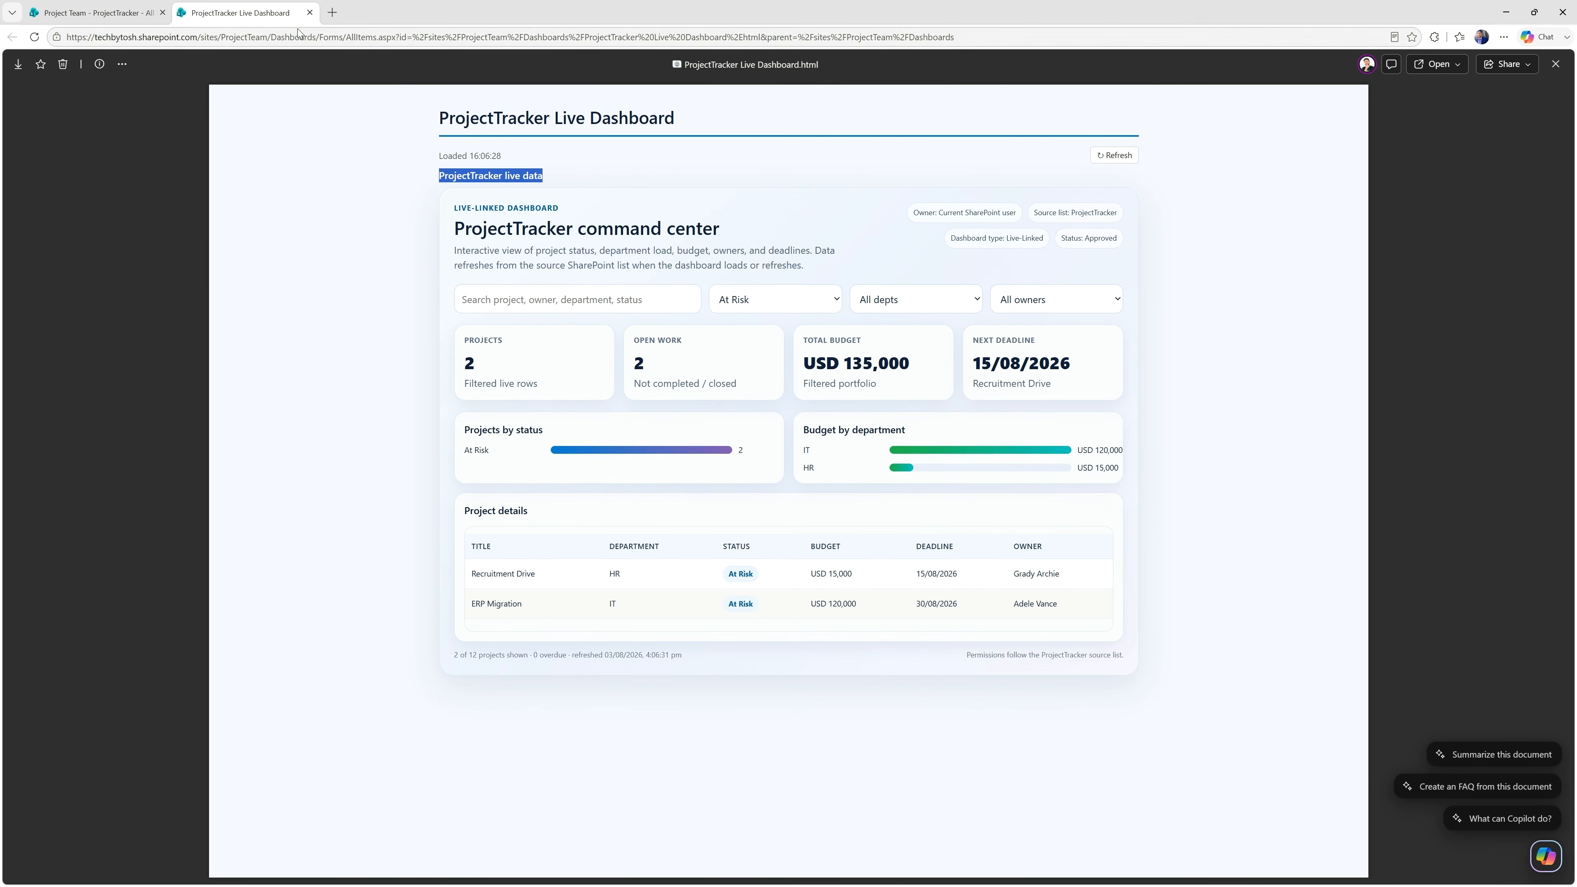
Return to the Project Team site, open the Dashboards library and check the metadata of ProjectTracker Live Dashboard.html.
left_click(117, 19)
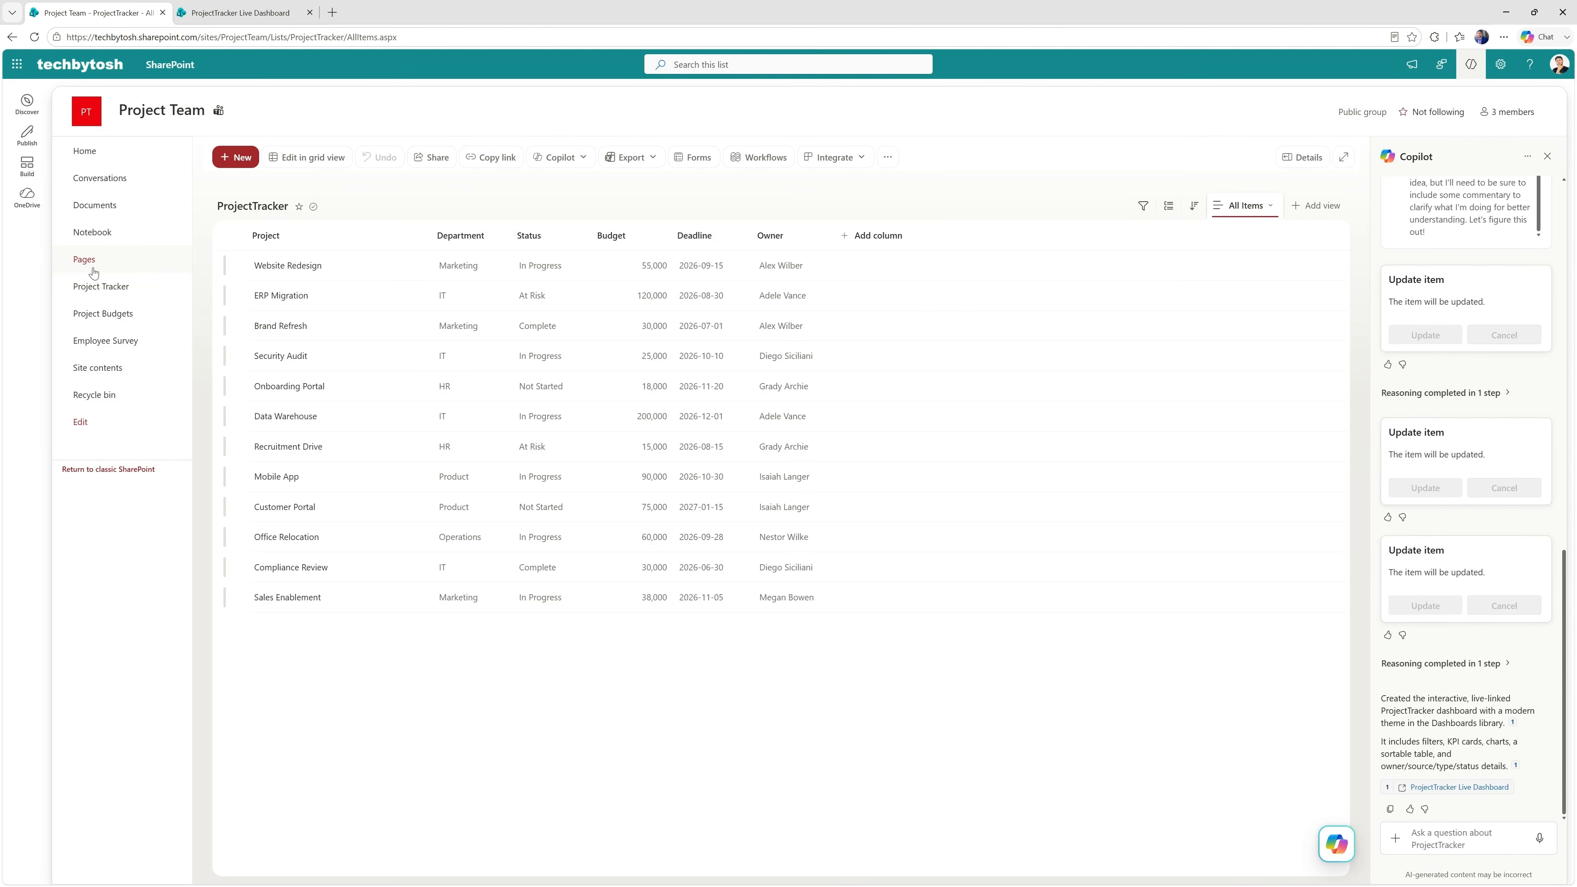
left_click(99, 368)
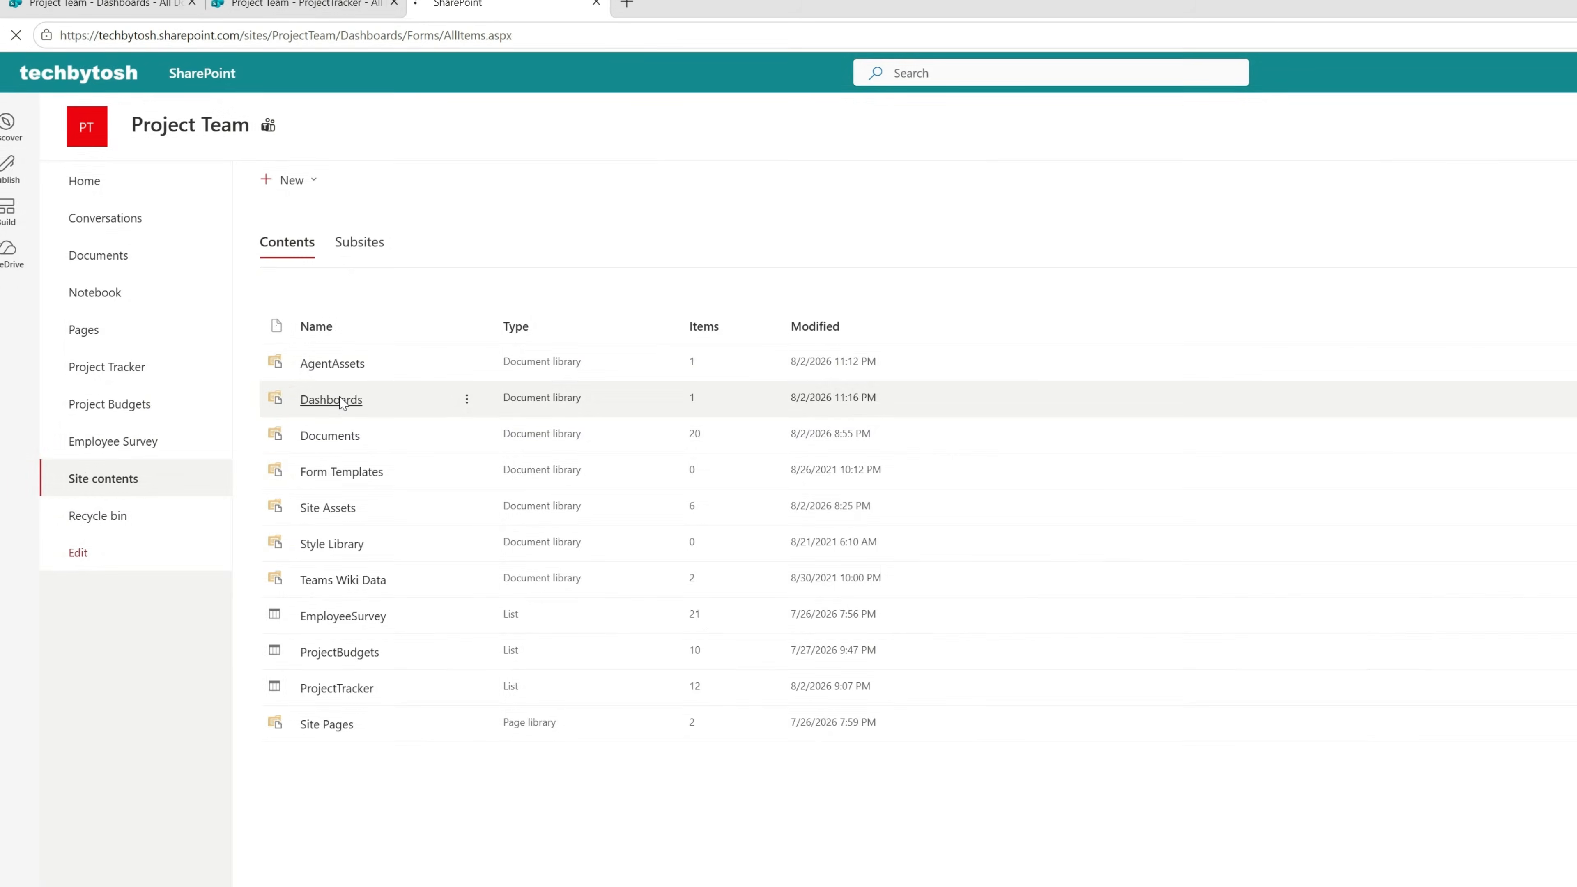
left_click(335, 399)
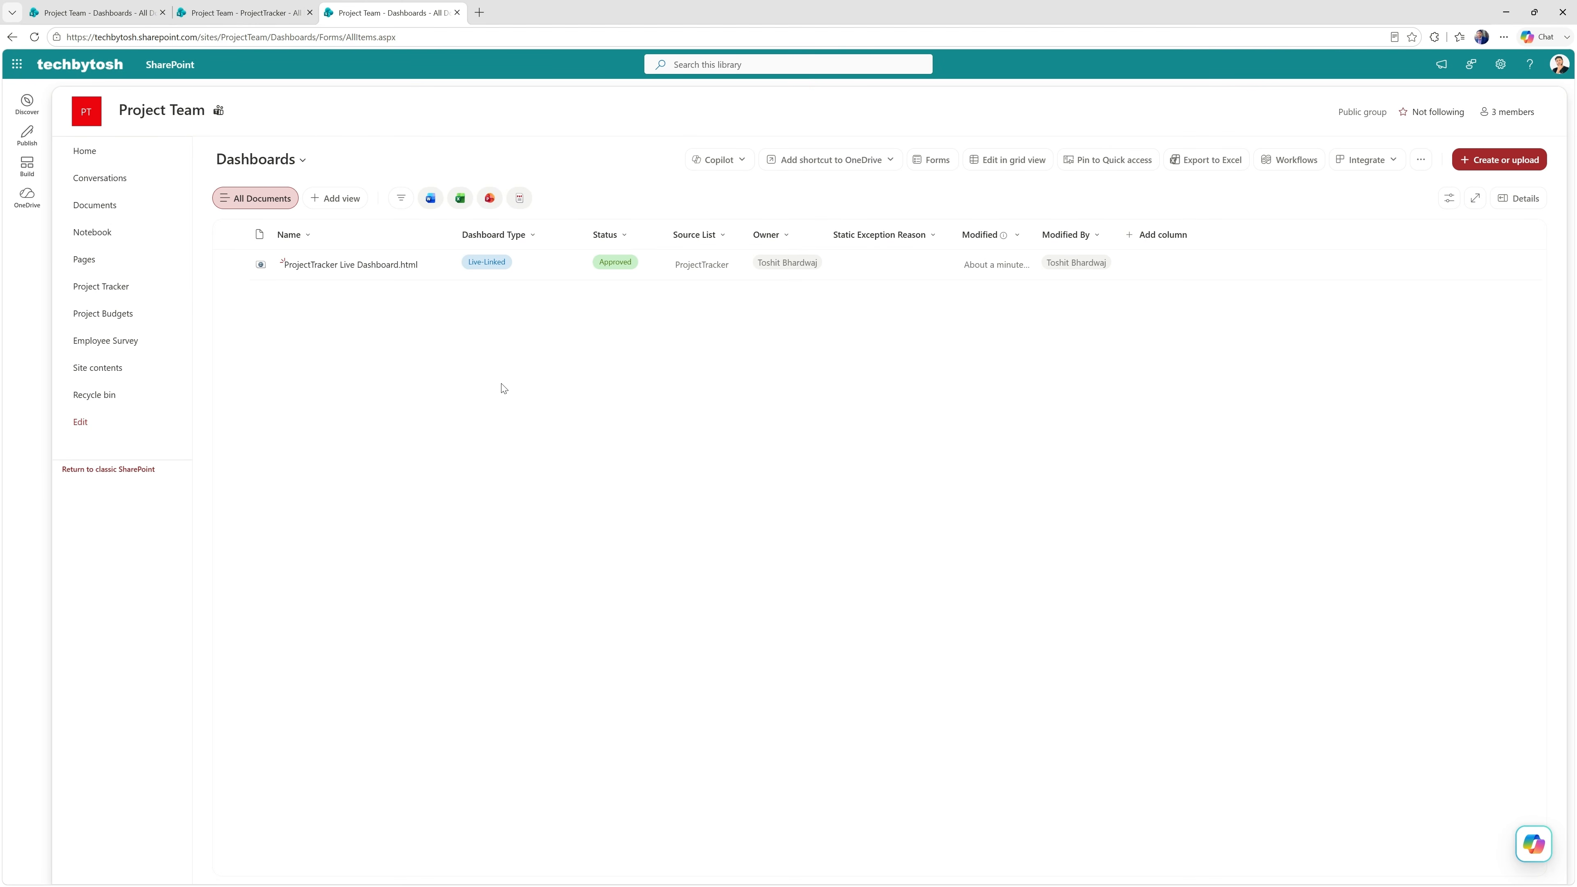
Send Copilot the prompt "Create an interactive static dashboard. Use modern theme" on the Project Tracker list.
left_click(99, 286)
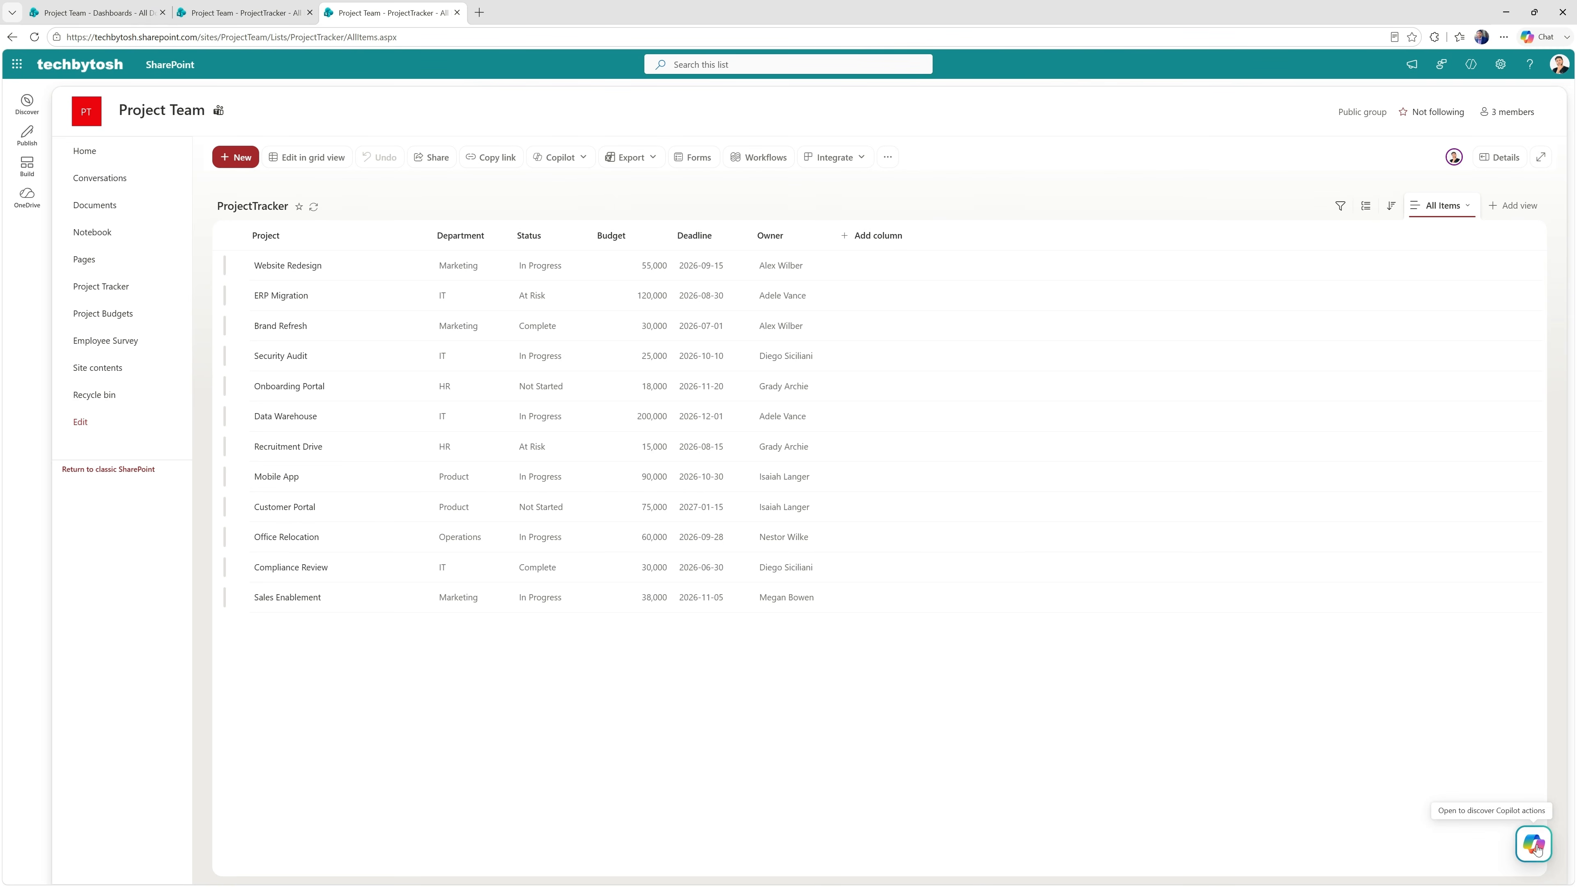
left_click(1534, 845)
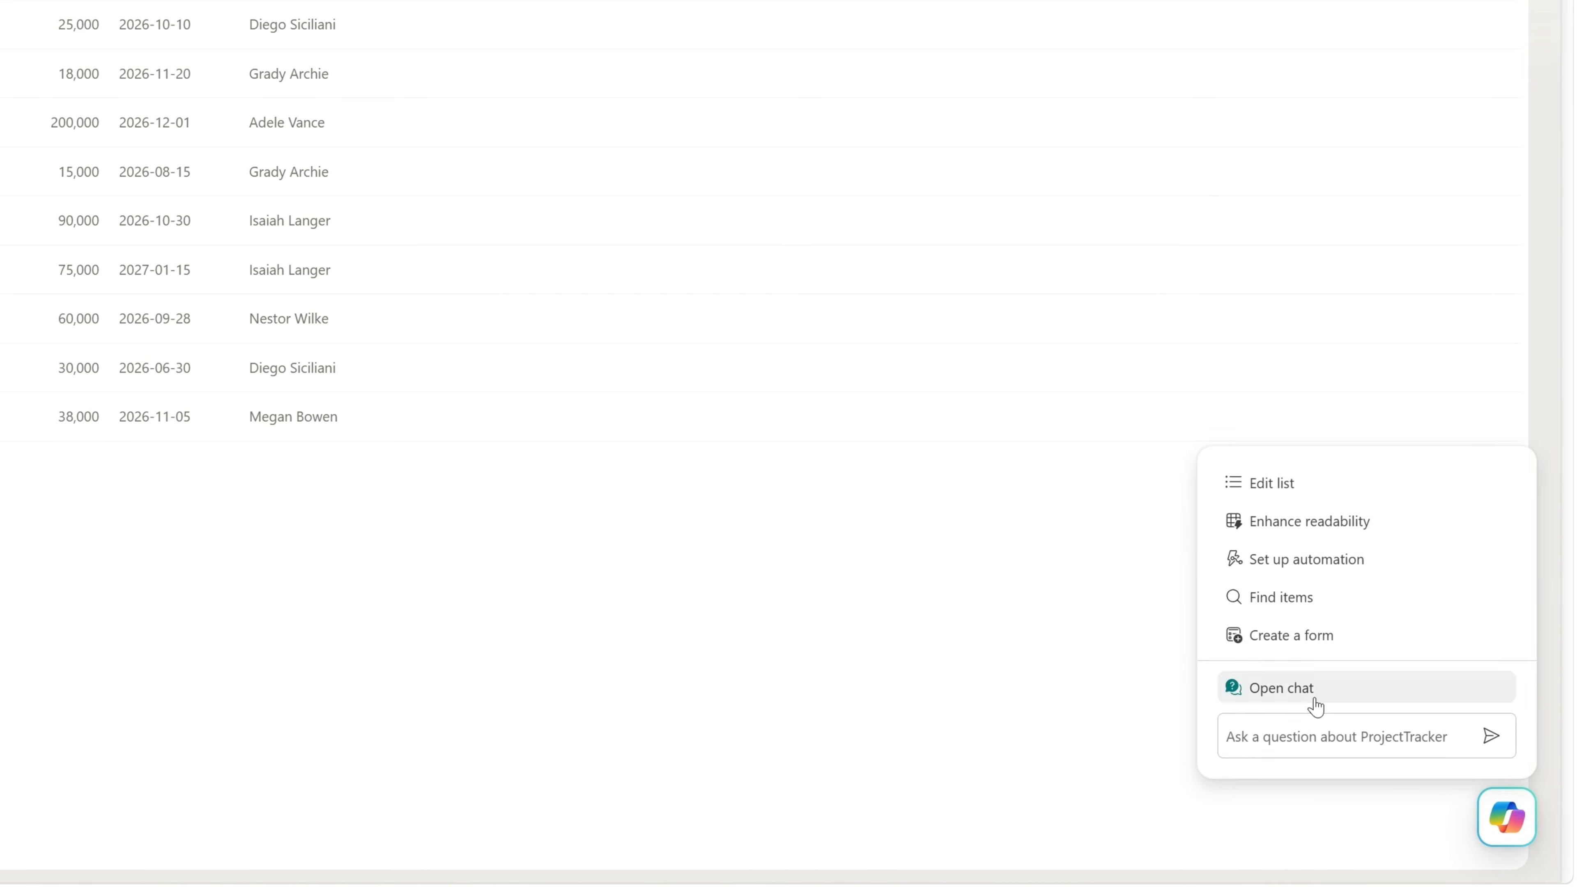
left_click(1315, 707)
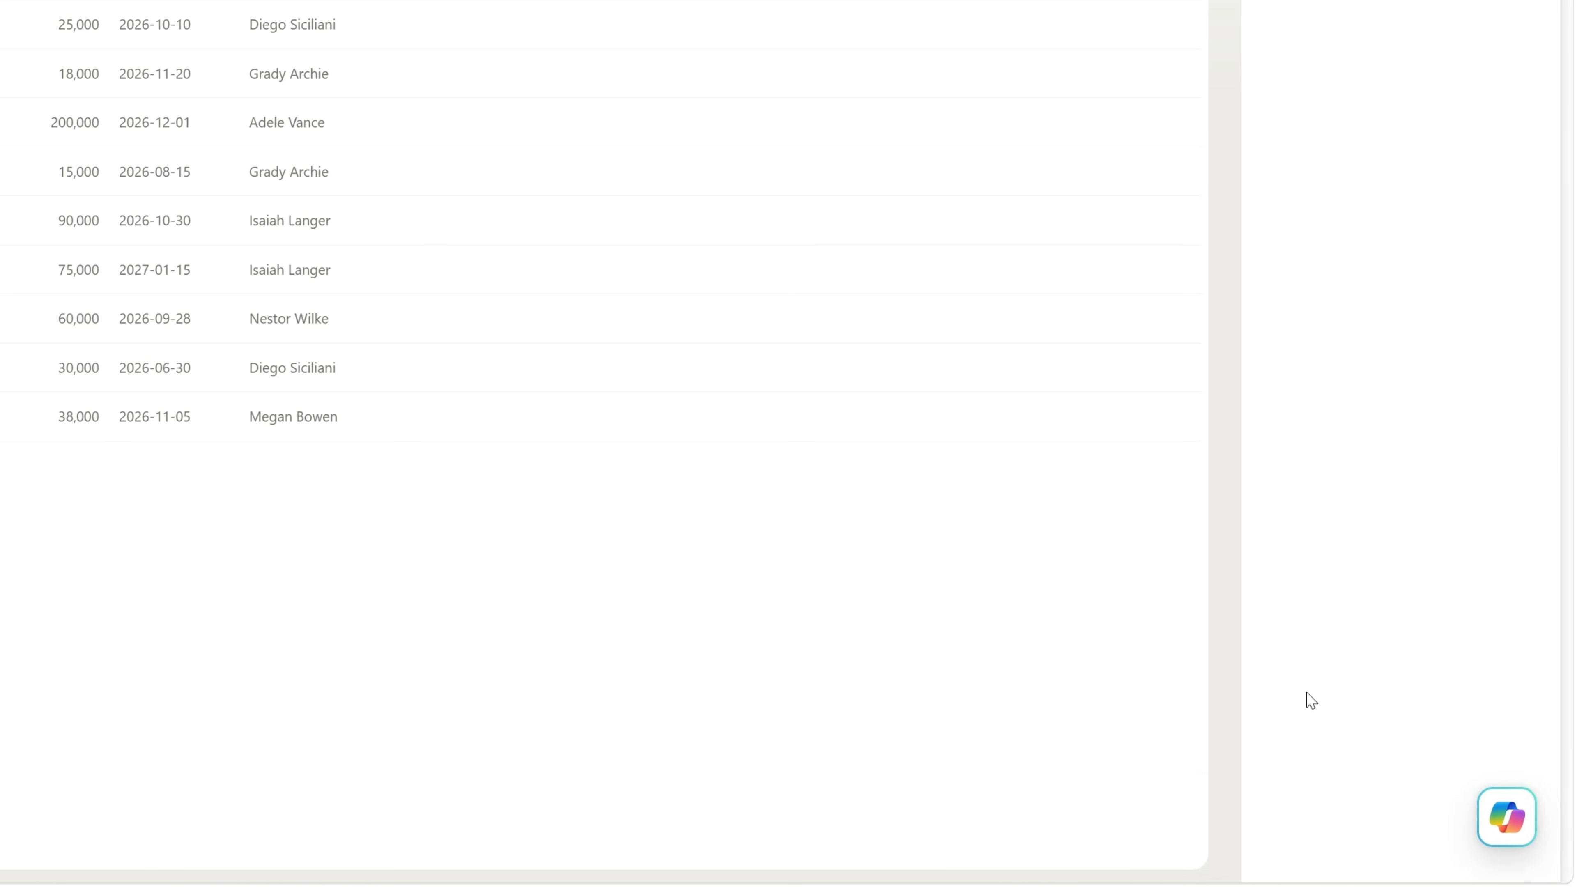
type("Create an interactive static dashboard. Use modern theme")
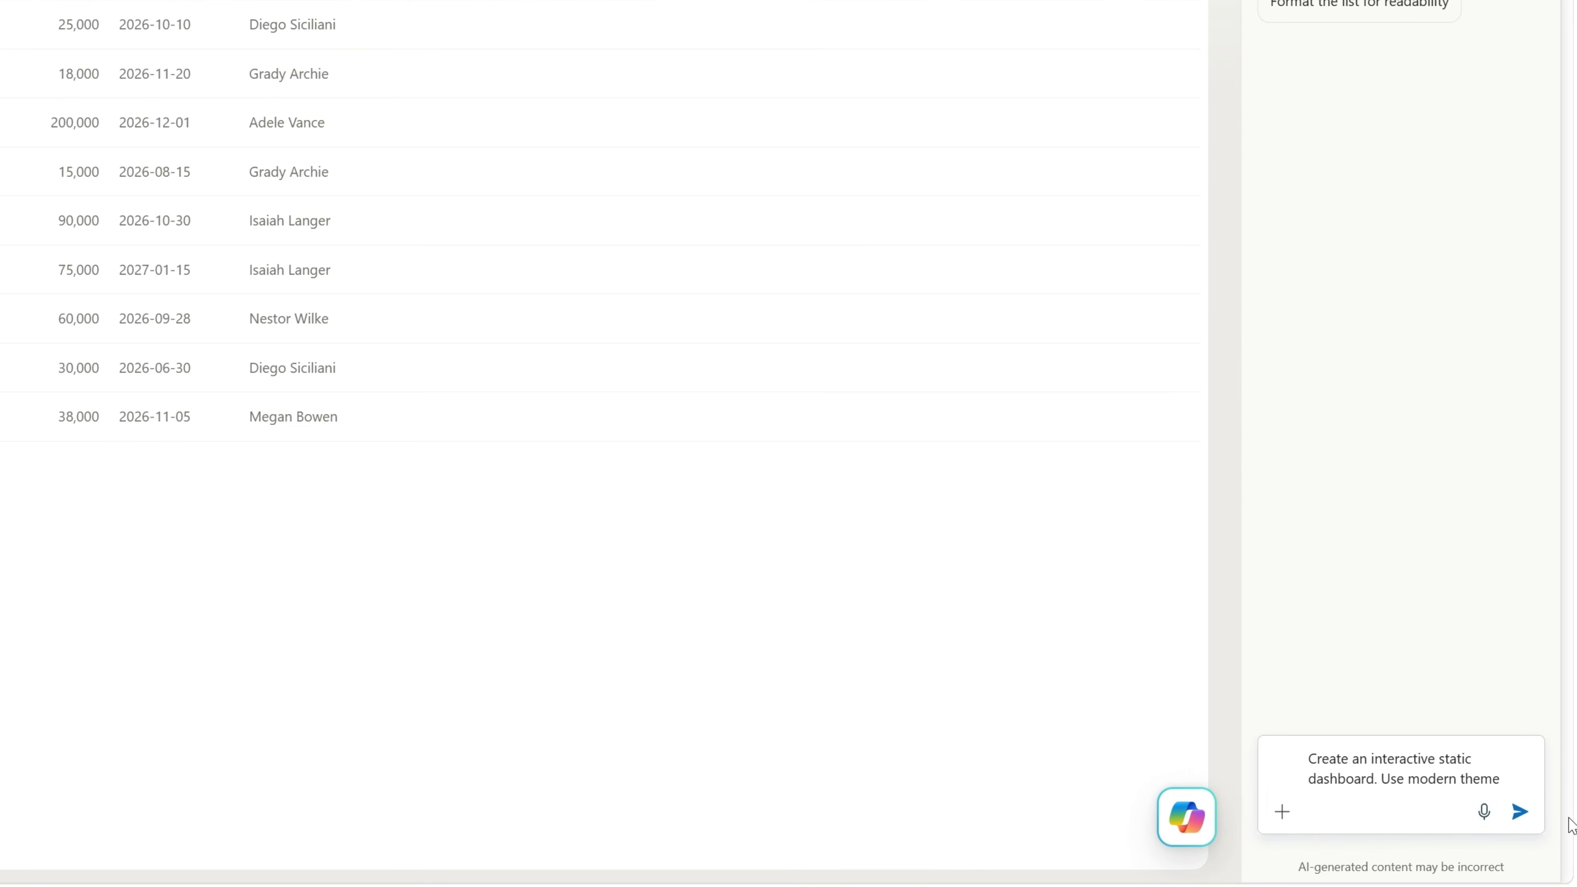
left_click(1519, 812)
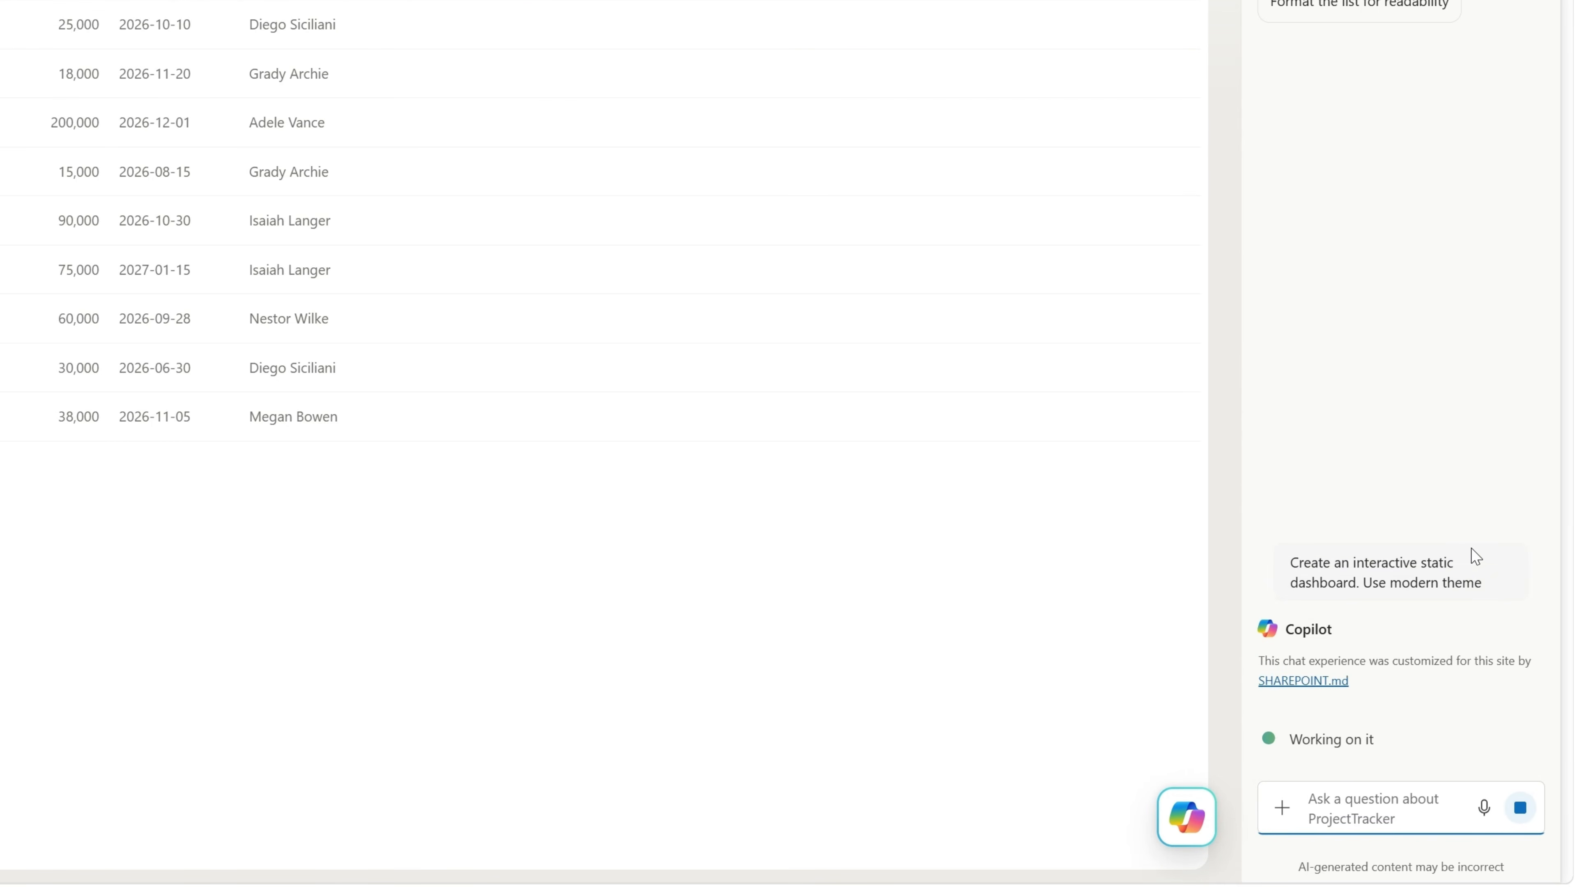